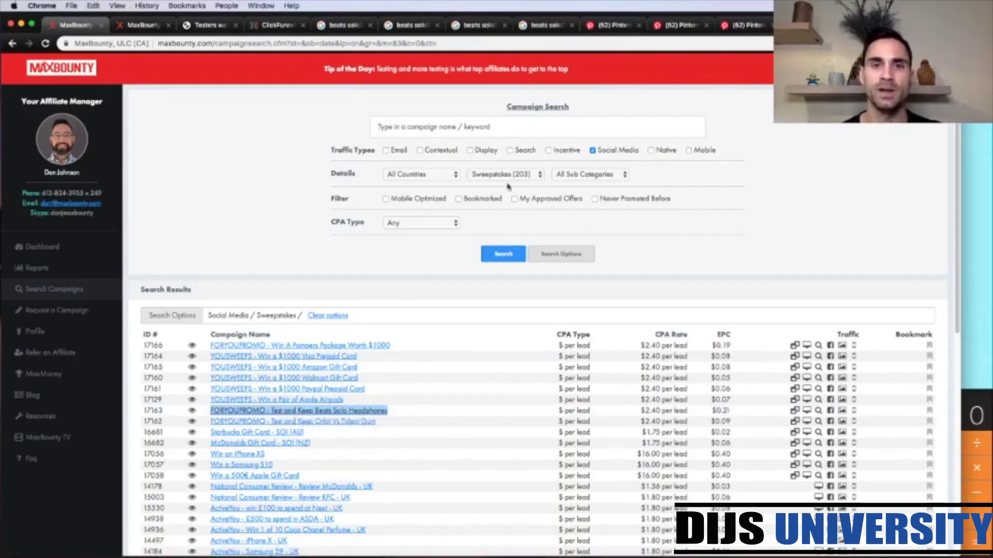
Look through the country and category filter choices of the campaign search, keeping All Countries and Sweepstakes selected
click(466, 129)
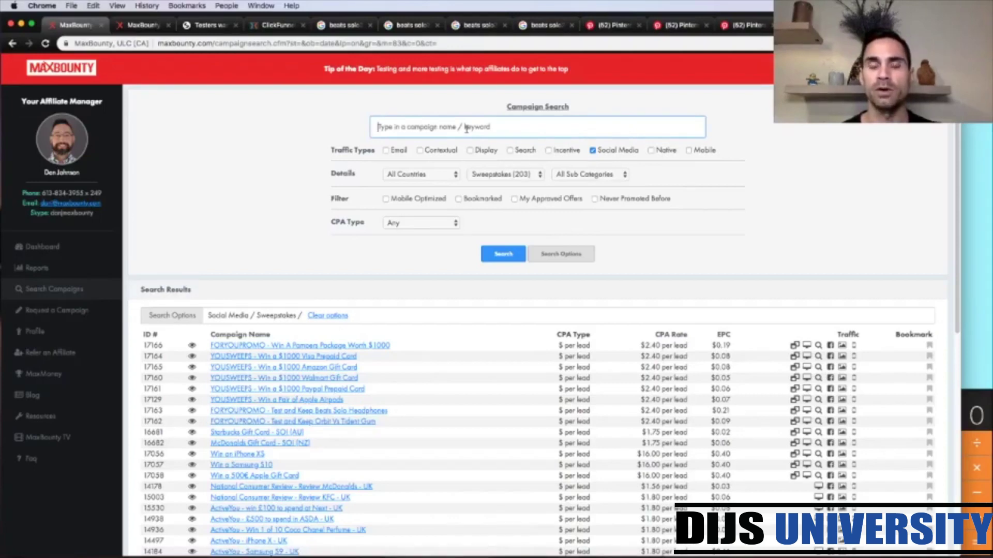
click(439, 176)
scroll(417, 279, down, 10)
scroll(417, 280, down, 6)
scroll(418, 280, up, 12)
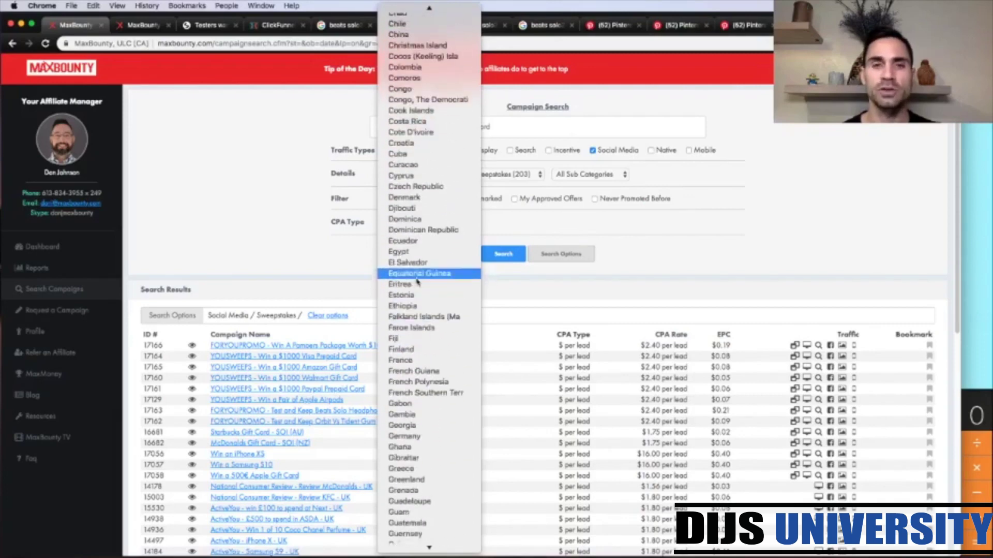
click(346, 250)
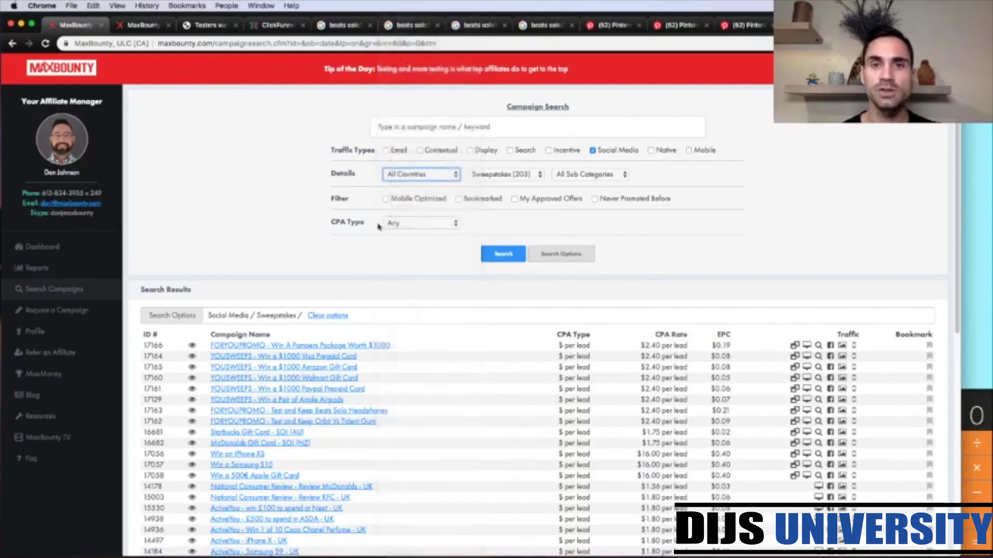
click(501, 177)
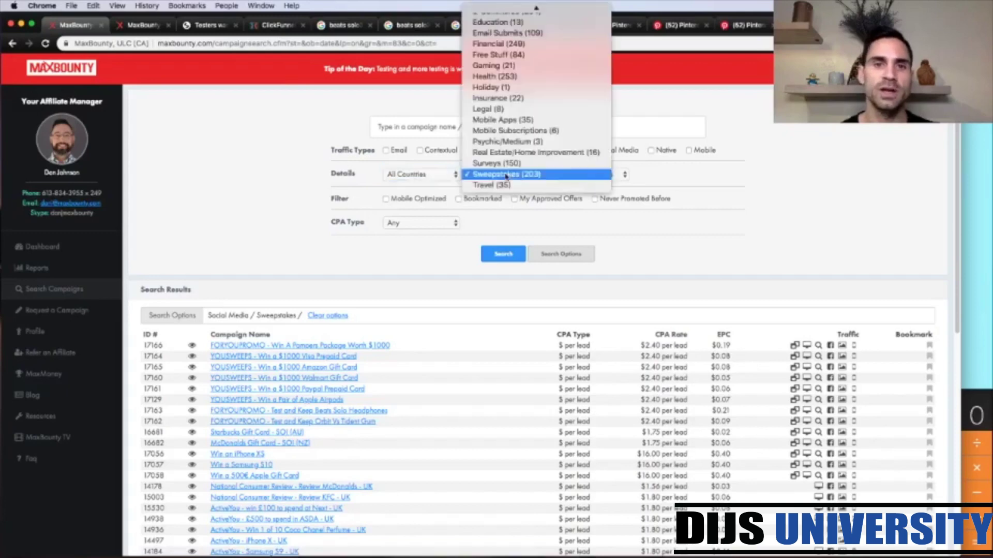
scroll(534, 130, up, 3)
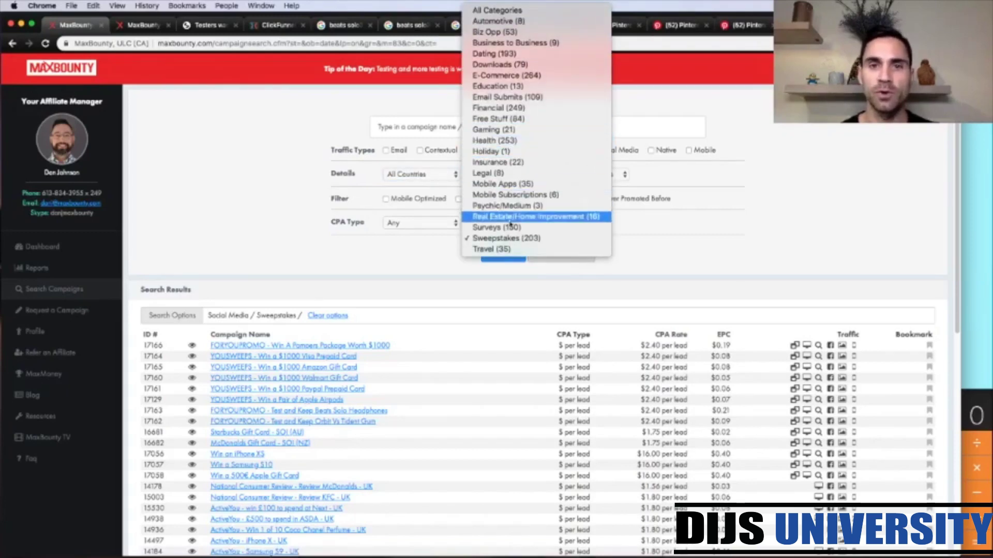
click(507, 239)
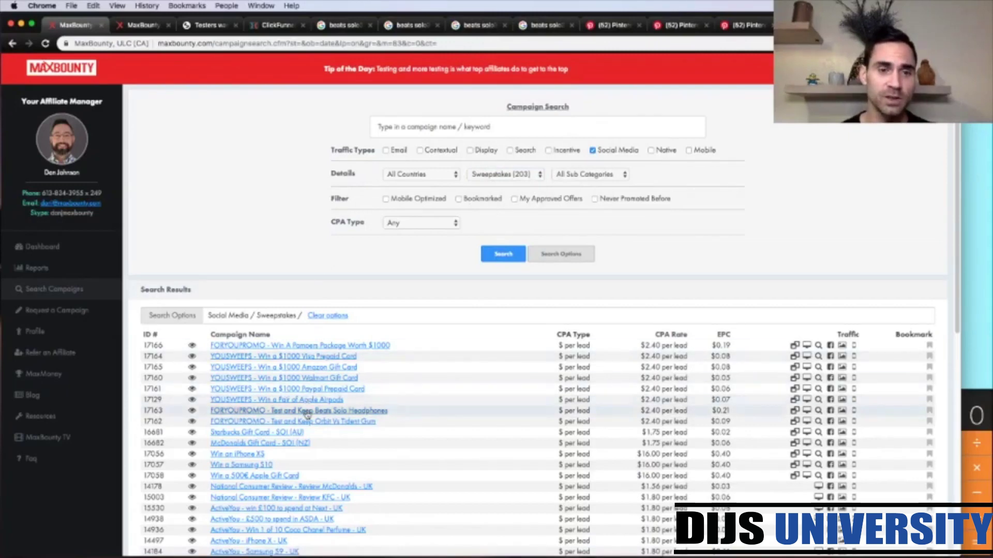
Review the campaign details of the Test and Keep Beats Solo Headphones offer and its landing page
click(147, 26)
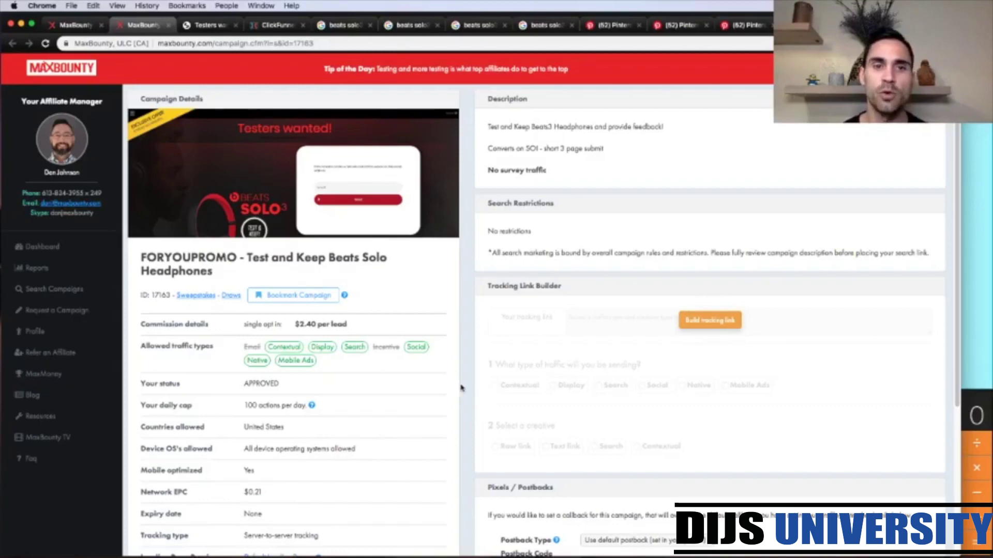
scroll(462, 388, down, 2)
scroll(466, 390, down, 3)
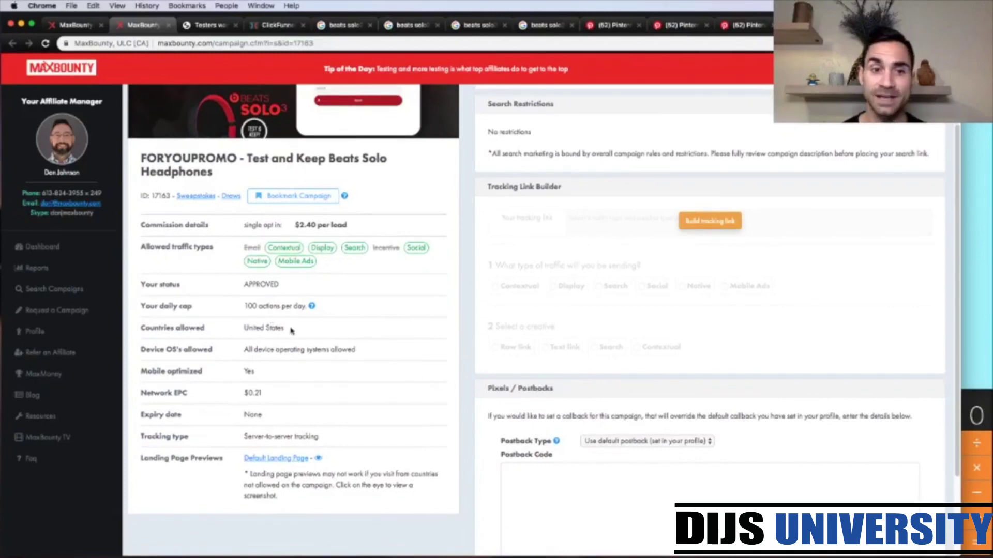
scroll(469, 423, down, 1)
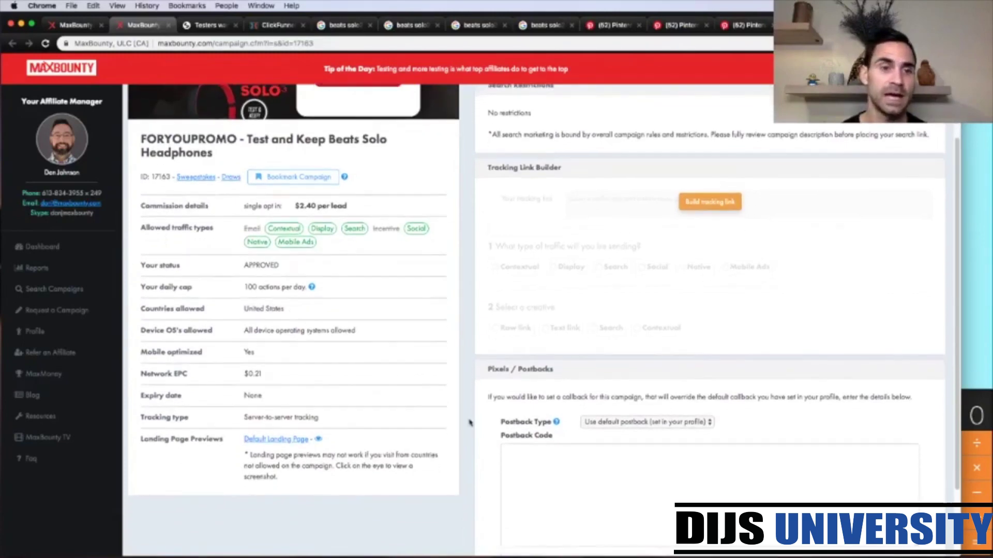
scroll(469, 423, up, 6)
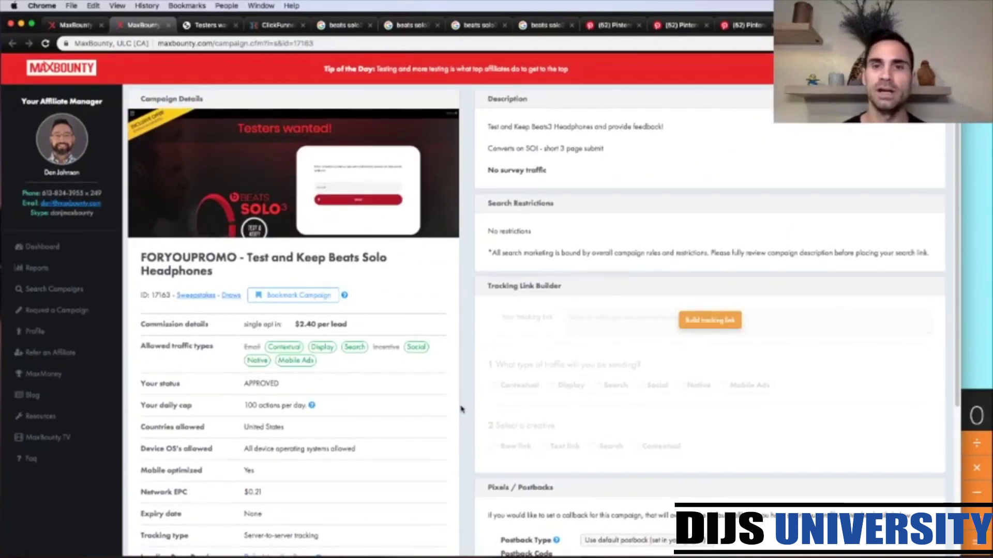
click(204, 29)
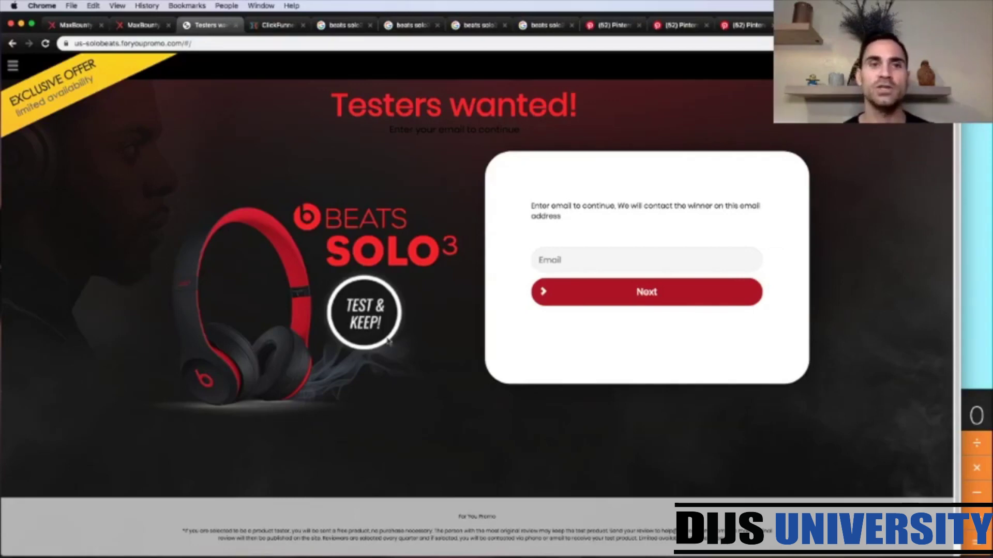
Return to the Beats Solo campaign details and examine the Tracking Link Builder section
click(143, 25)
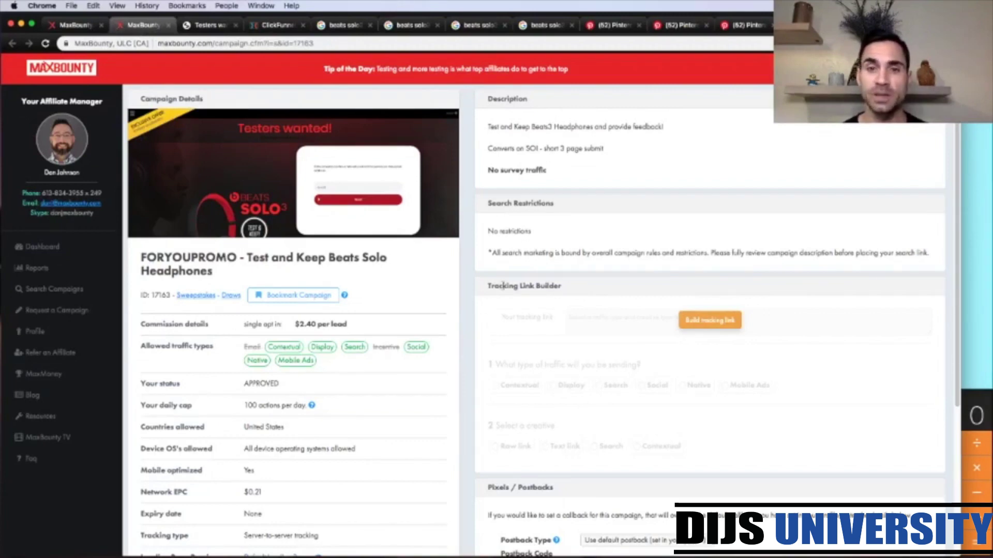
drag(488, 289, 562, 289)
click(581, 289)
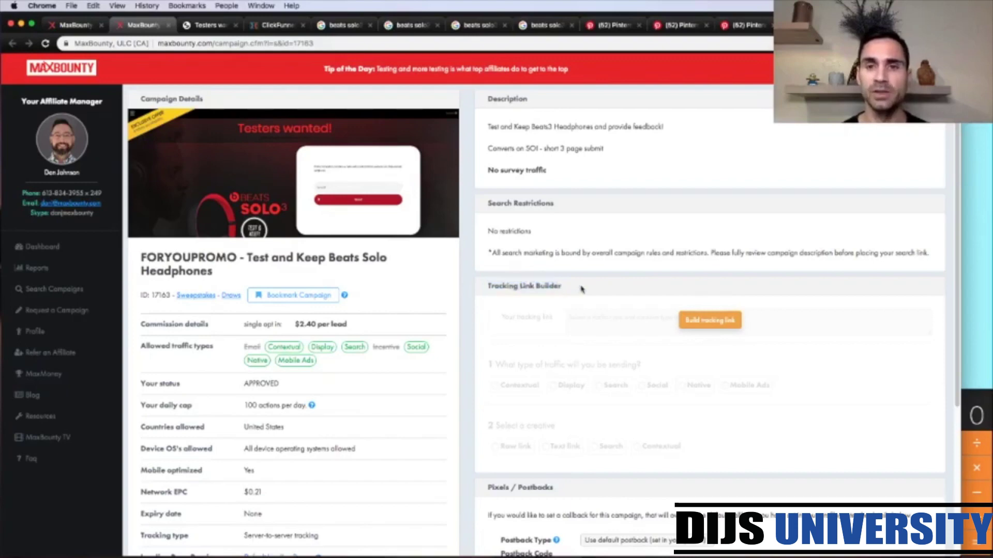
scroll(672, 305, down, 2)
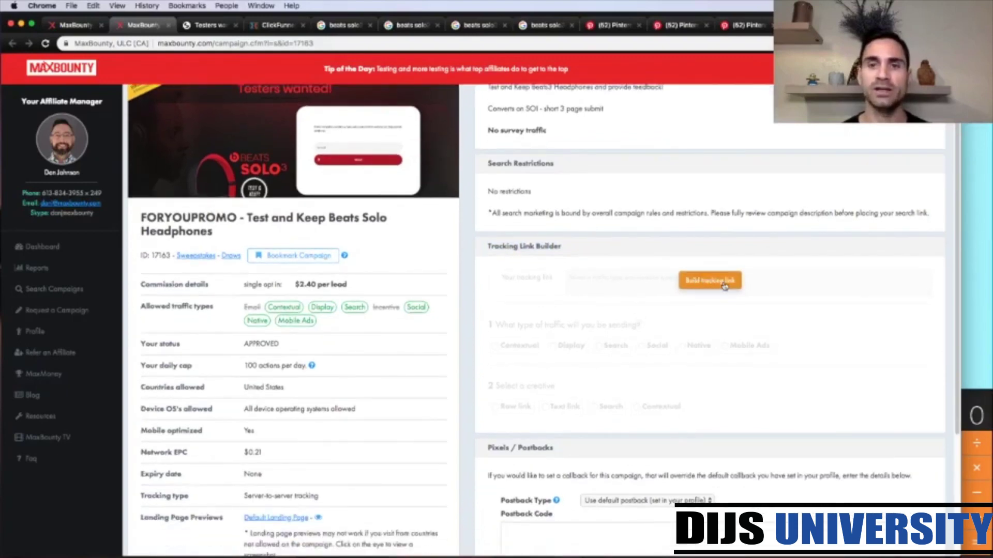
scroll(672, 290, down, 1)
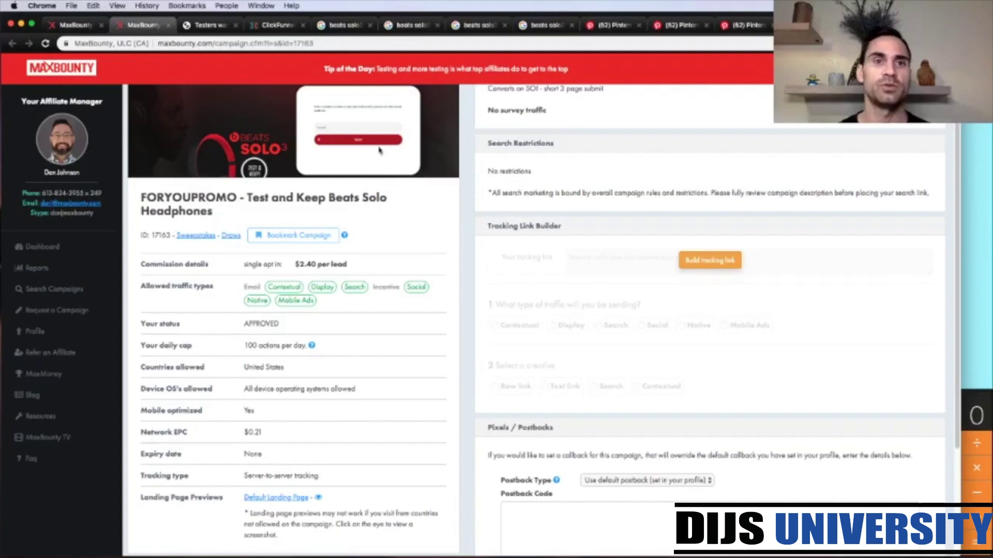
Switch to ClickFunnels and examine the Facebook Pixel code in the head tracking code of the MB - Beats Solo3 funnel settings
click(280, 25)
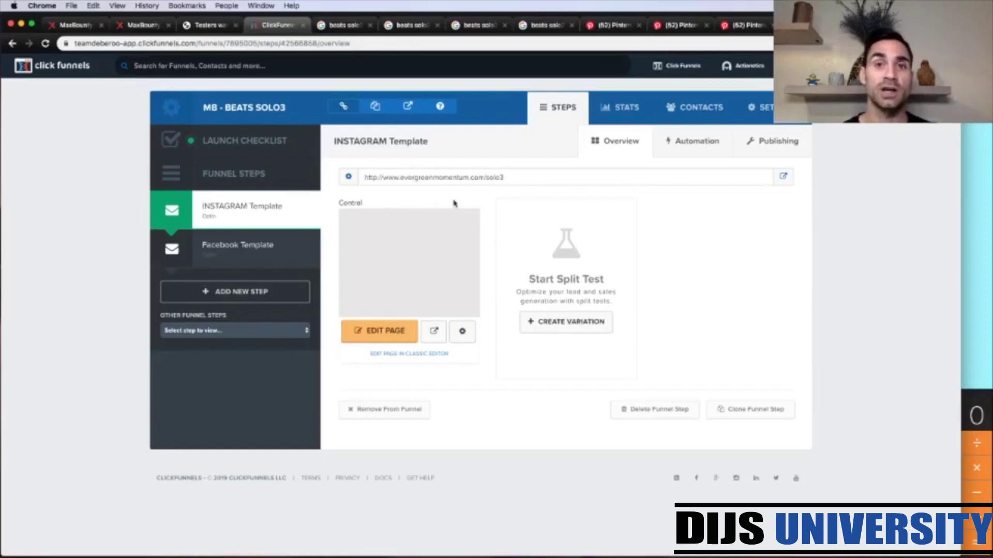
click(770, 109)
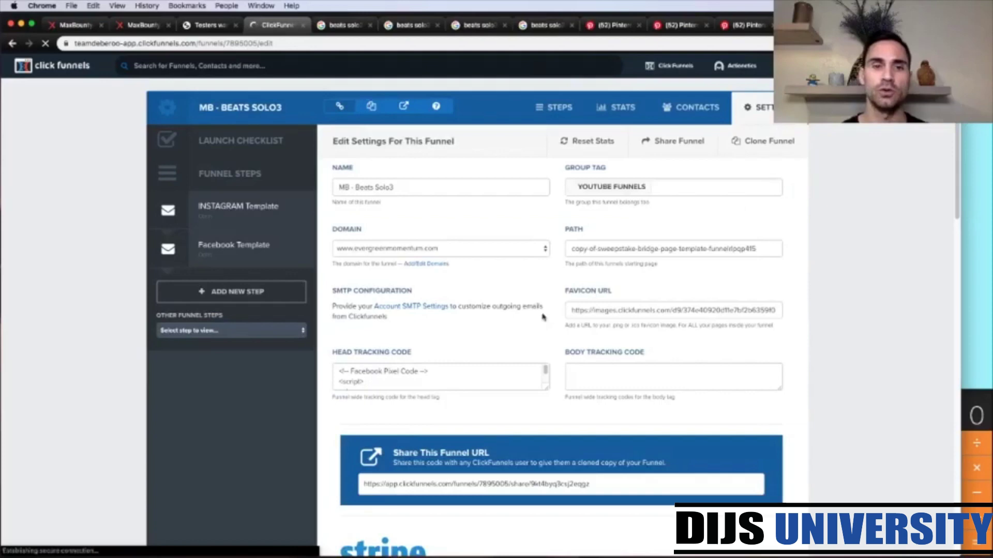
scroll(532, 322, down, 3)
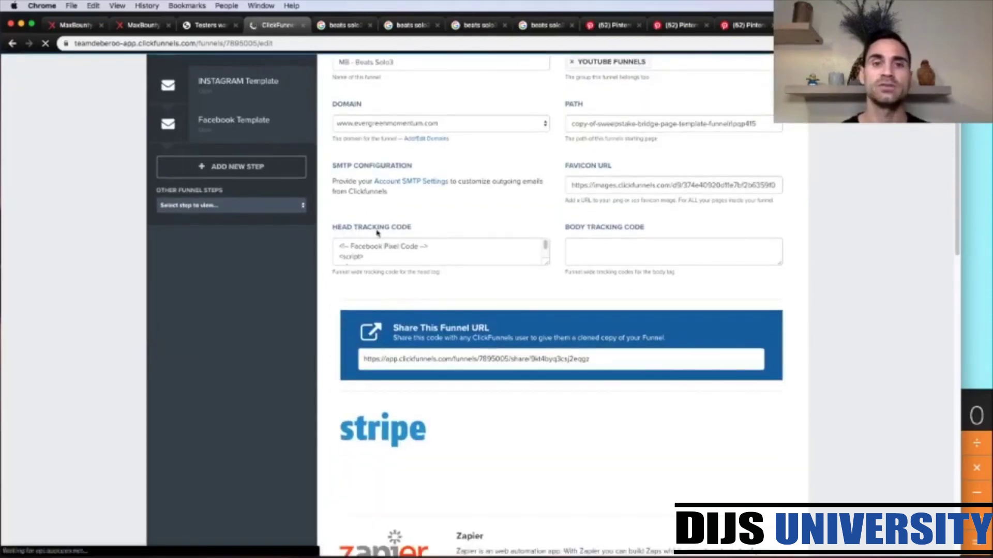
drag(546, 266, 545, 466)
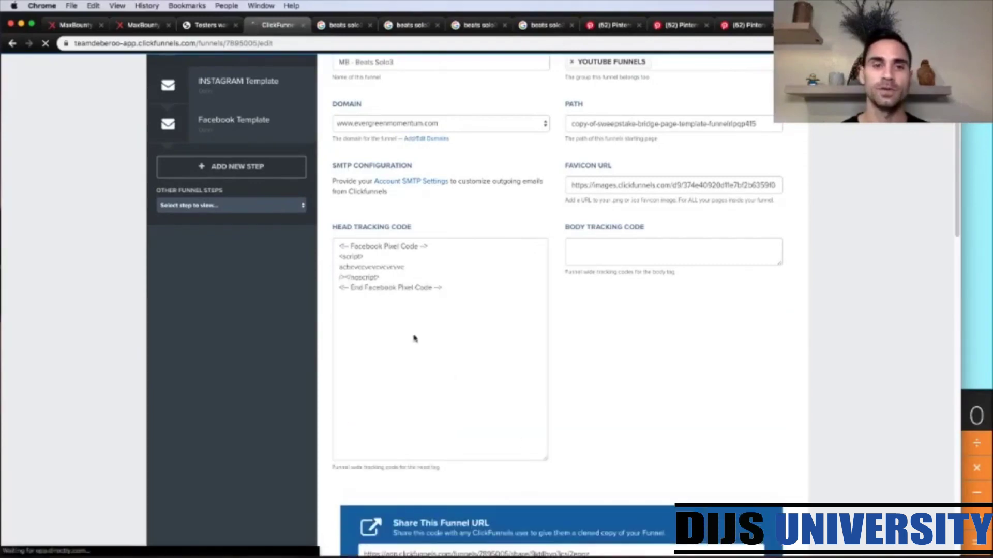
triple_click(383, 287)
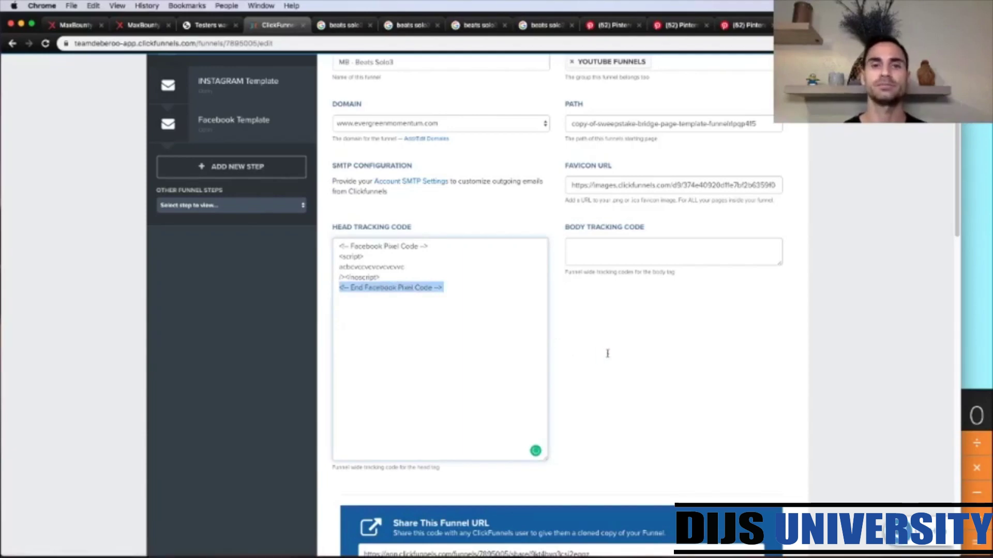
scroll(814, 391, down, 15)
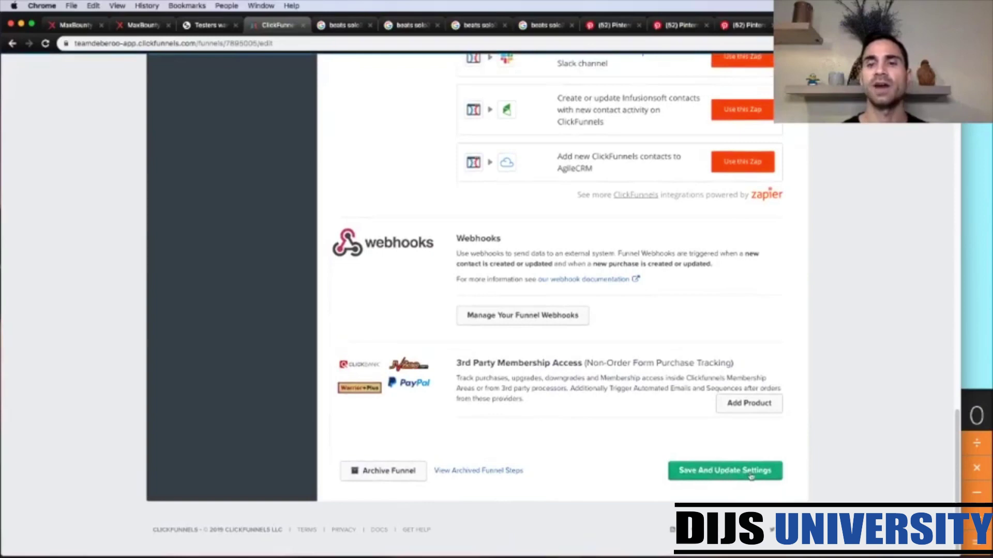
scroll(798, 449, up, 15)
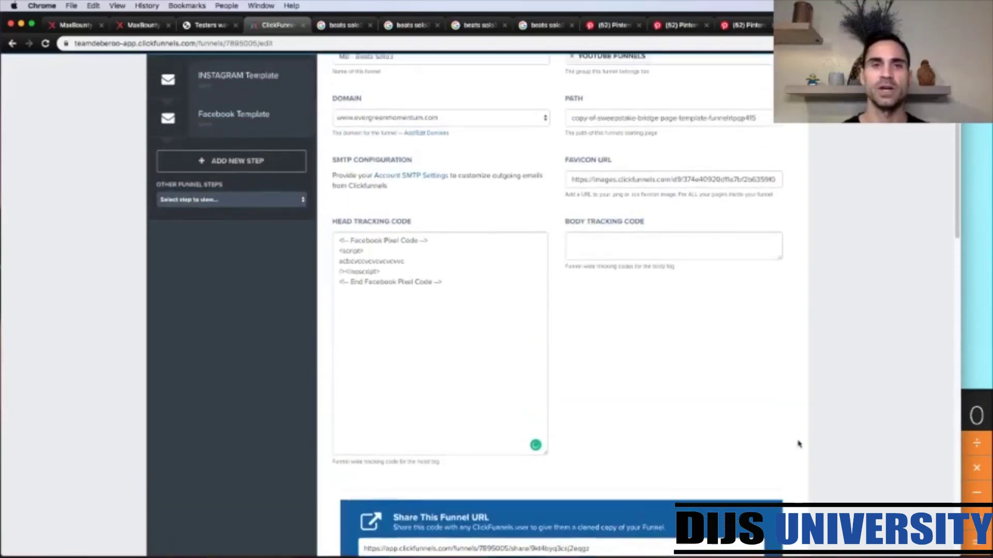
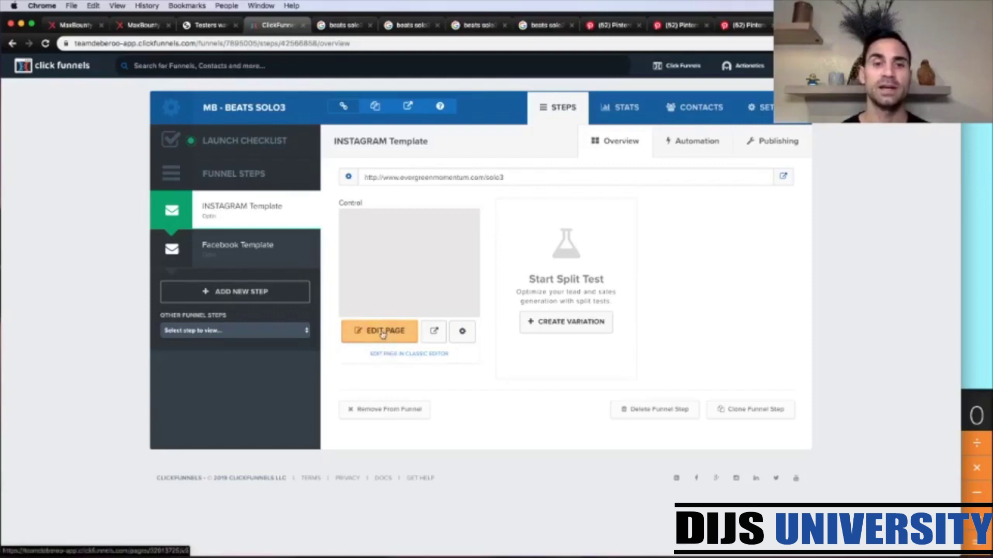
Open the INSTAGRAM Template page in the page editor and switch it to the mobile view
click(382, 333)
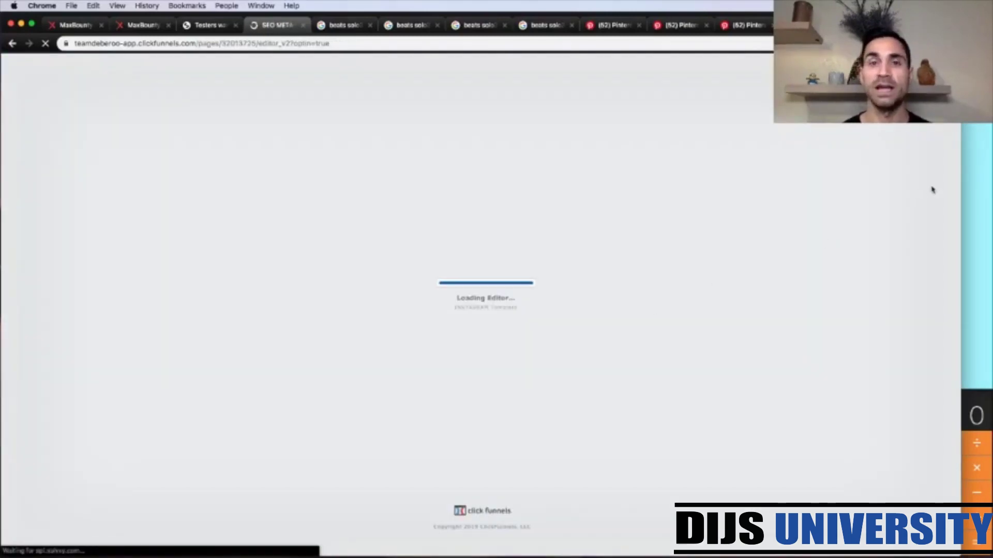
click(970, 135)
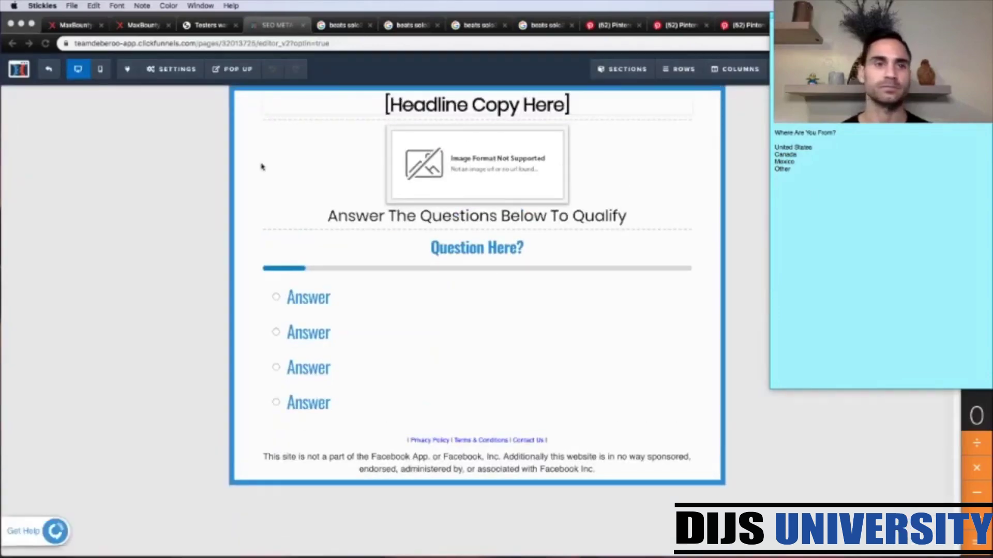
click(171, 177)
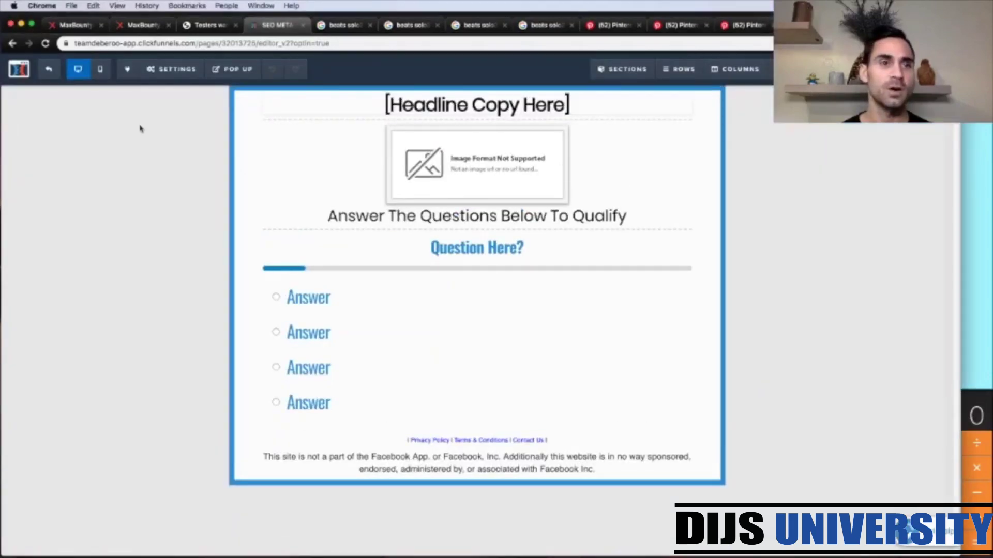
click(100, 69)
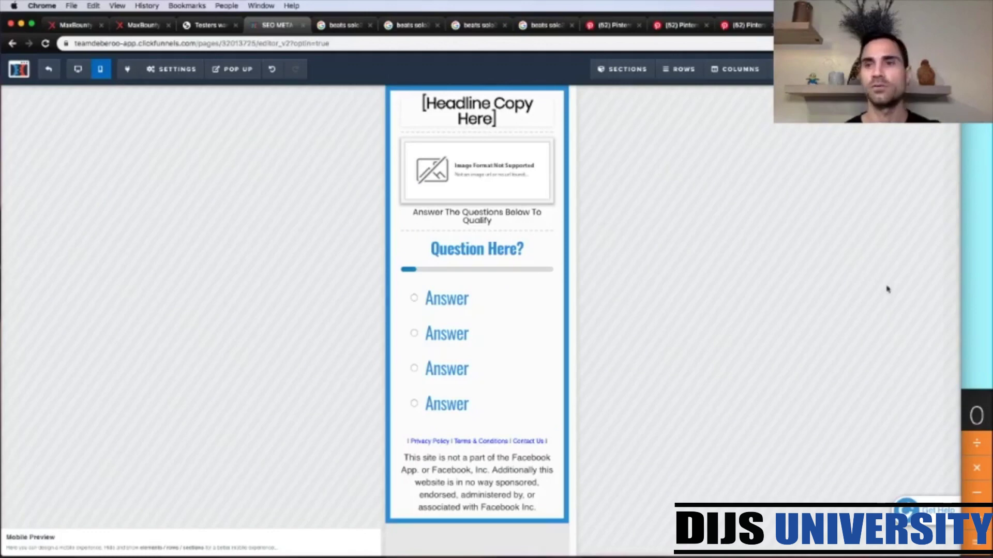
Replace the placeholder headline with "Right Now You Have A Chance To TEST&KEEP Beats SOLO³ Headphones!"
click(977, 279)
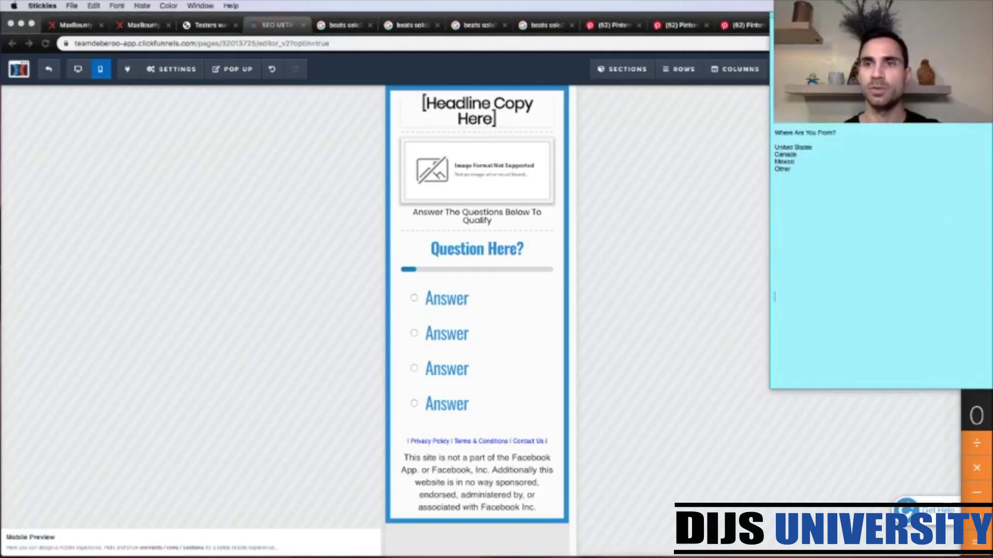
click(642, 161)
click(469, 129)
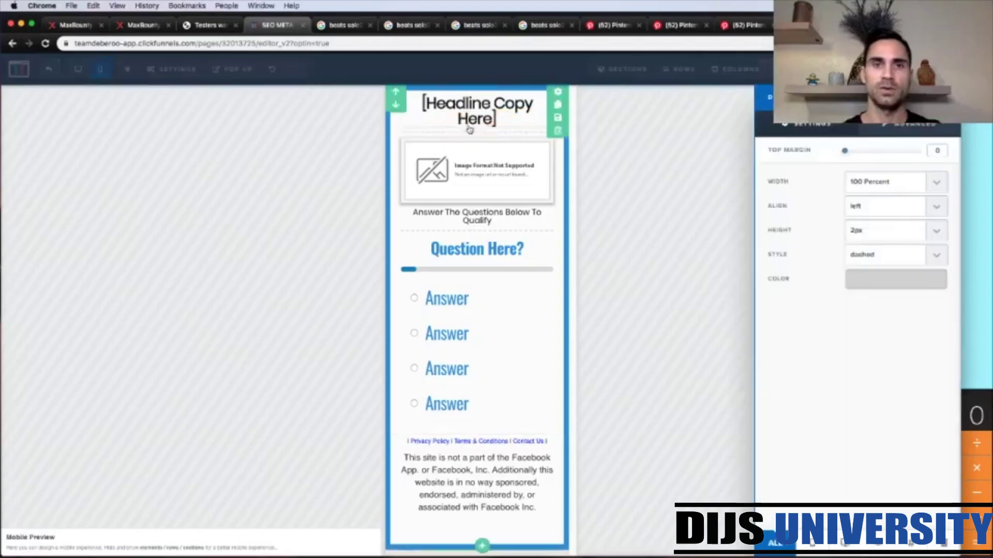
click(471, 117)
double_click(475, 119)
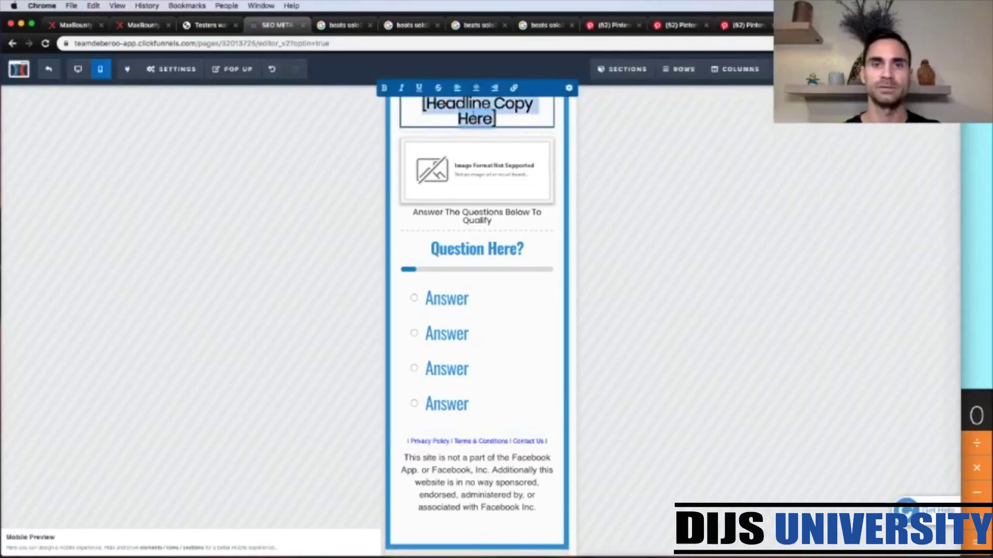
text(Right Now You Have A Chance To TEST&KEEP Beats SOLO³ Headphones!)
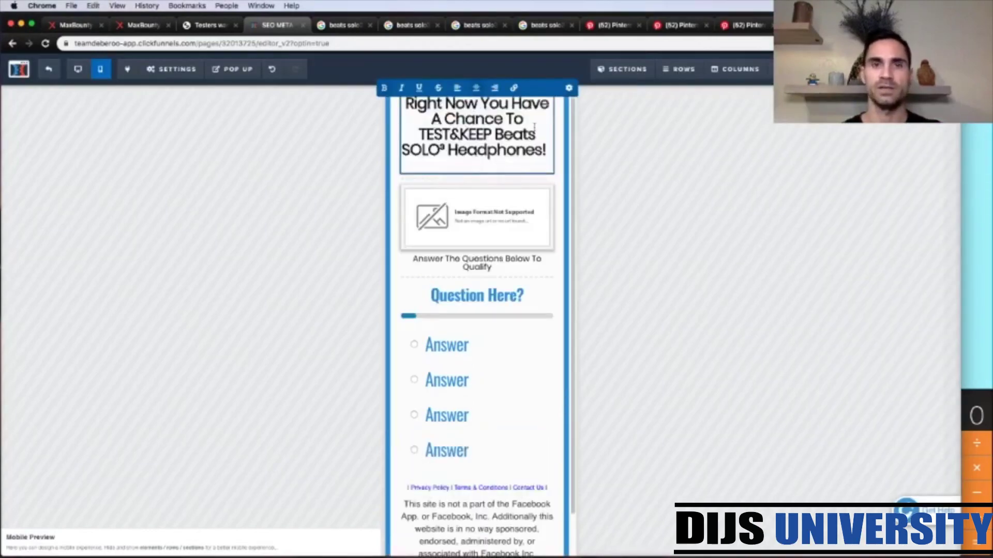
click(651, 196)
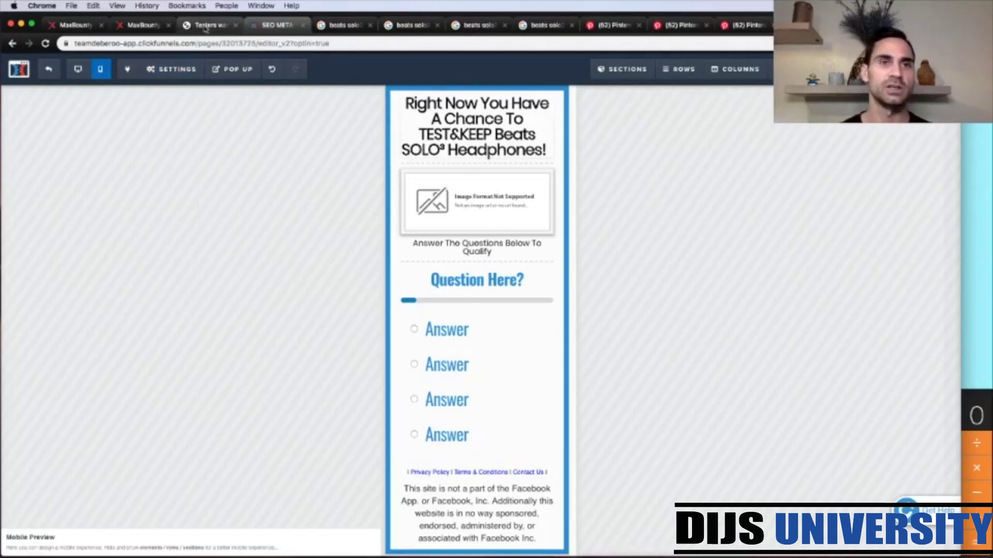
Fill the image placeholder below the headline with the Beats Solo³ picture from the uploaded images, checking against the Testers wanted offer page
click(206, 27)
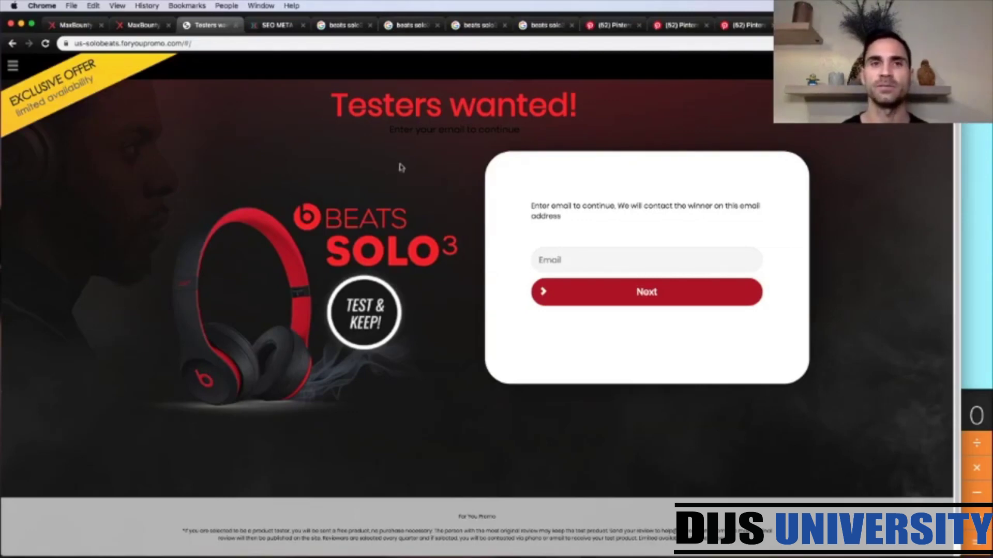
click(276, 26)
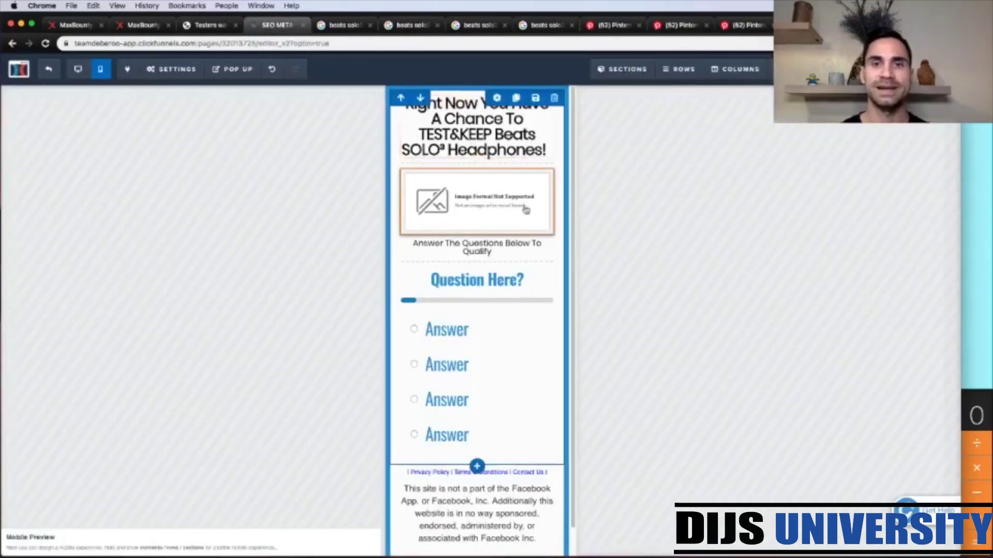
click(488, 205)
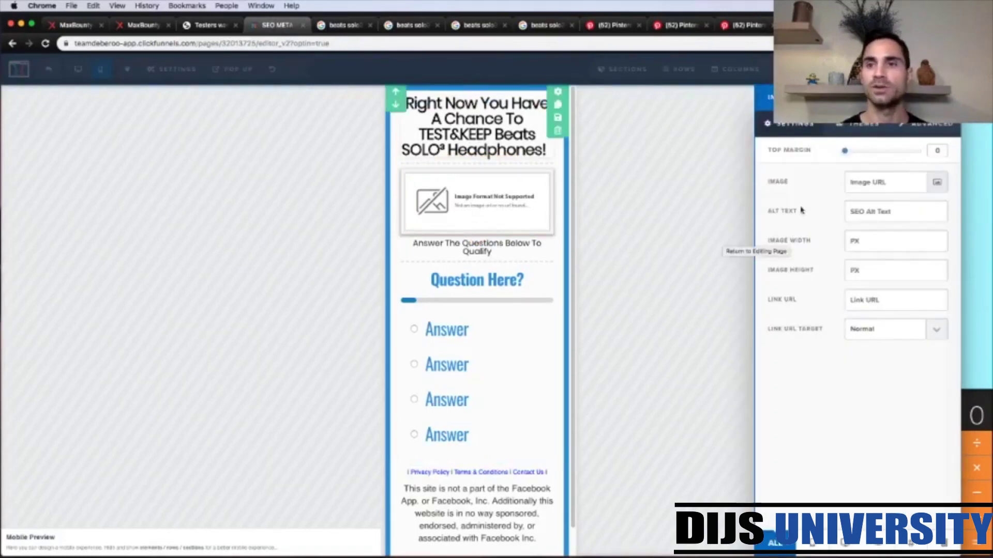
click(935, 185)
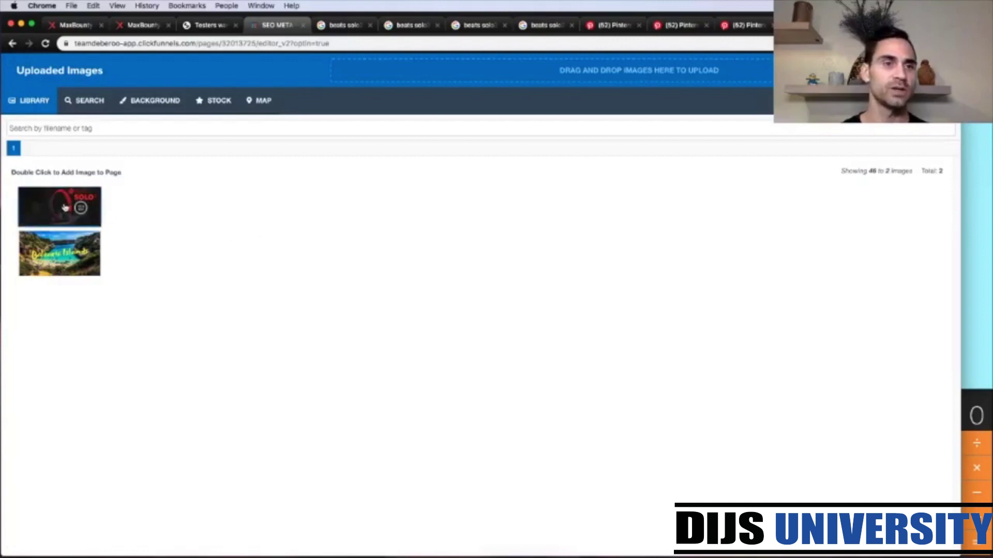
double_click(65, 207)
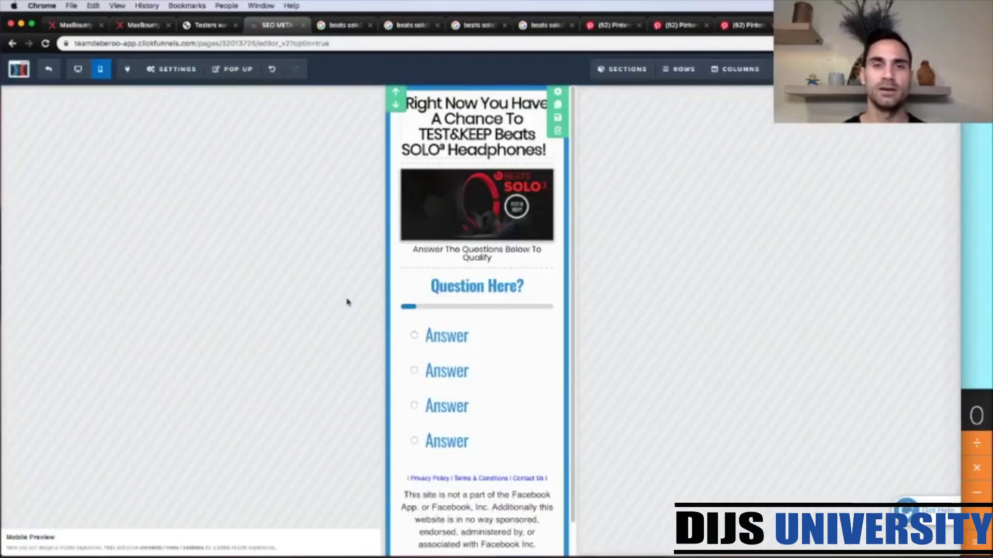
click(210, 26)
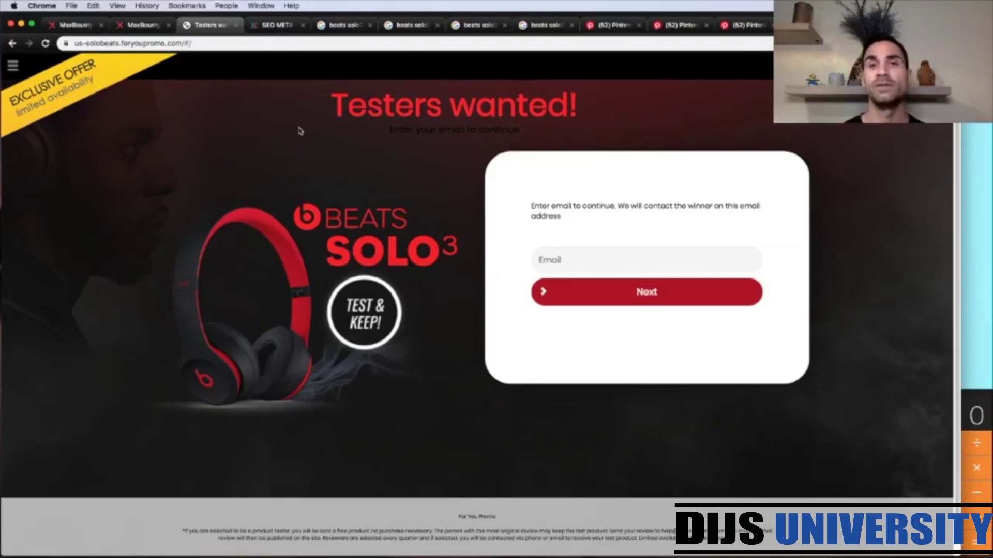
click(277, 26)
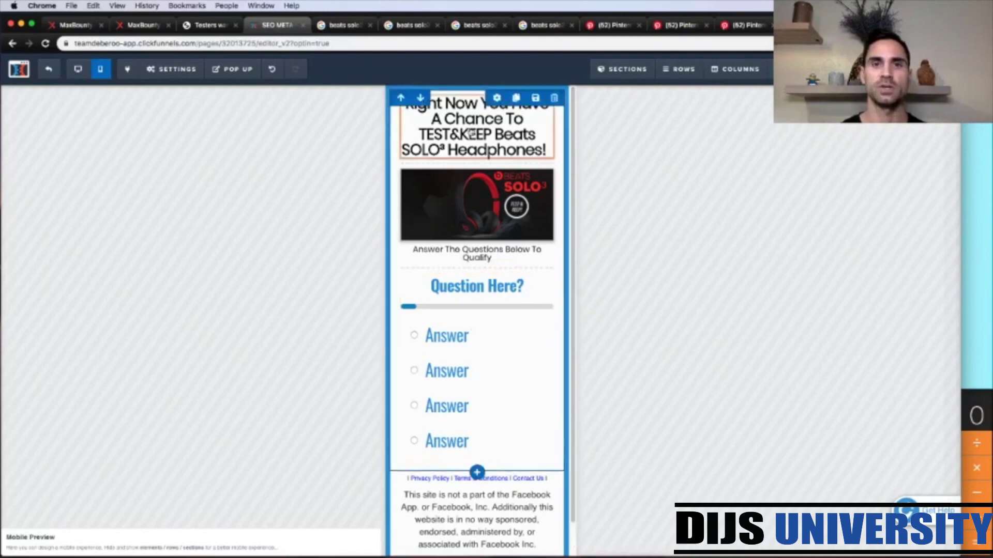
Open the survey options and set the first question to "How Did Your Hear About This Offer?"
click(485, 355)
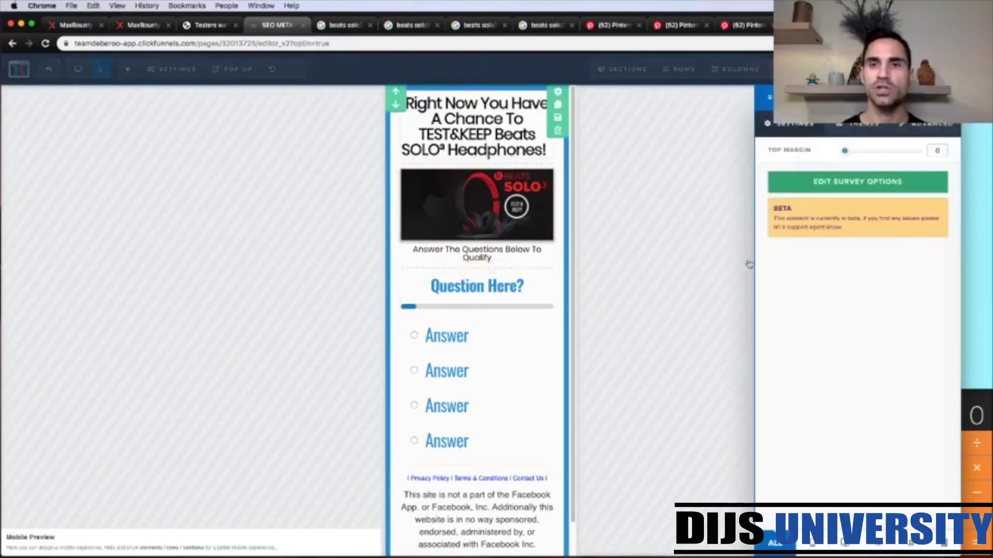
click(829, 182)
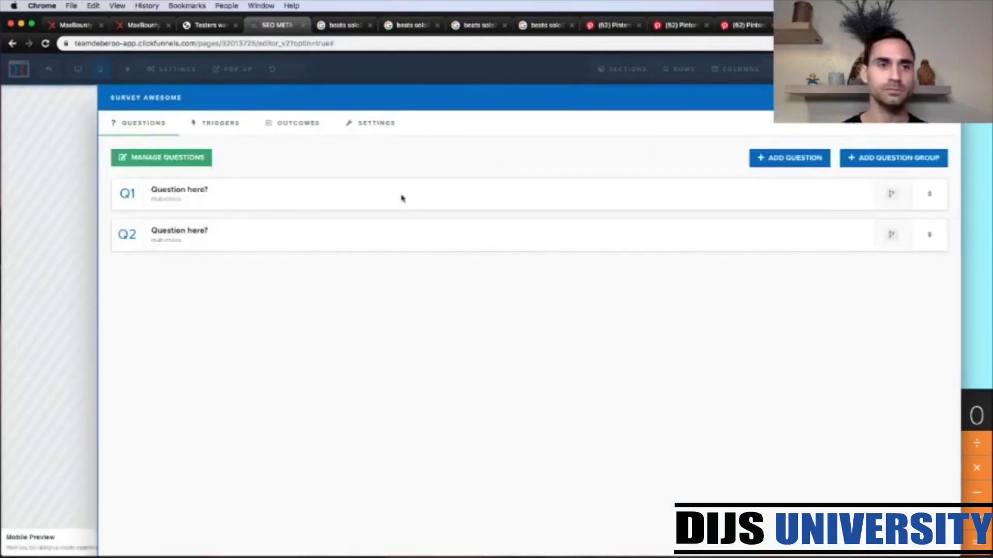
click(200, 190)
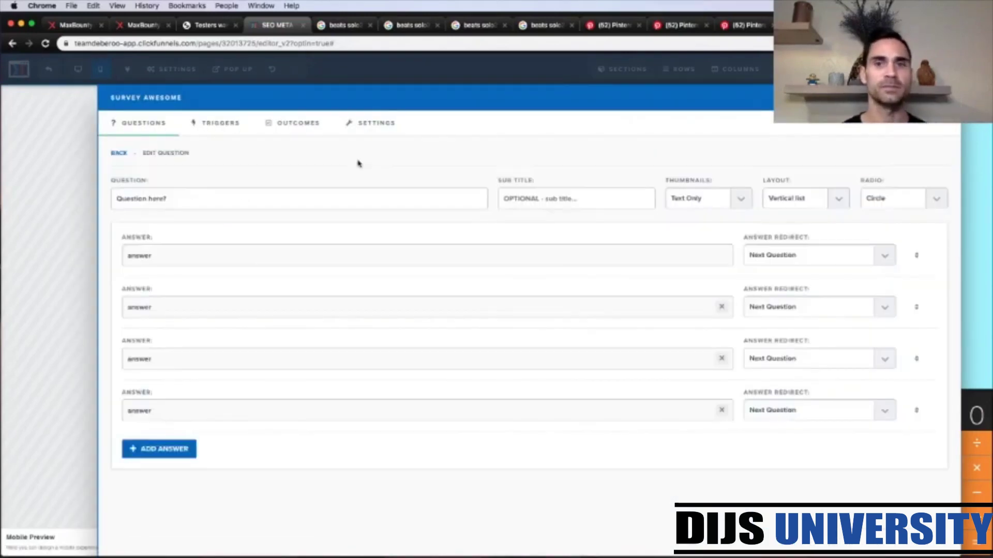
click(965, 192)
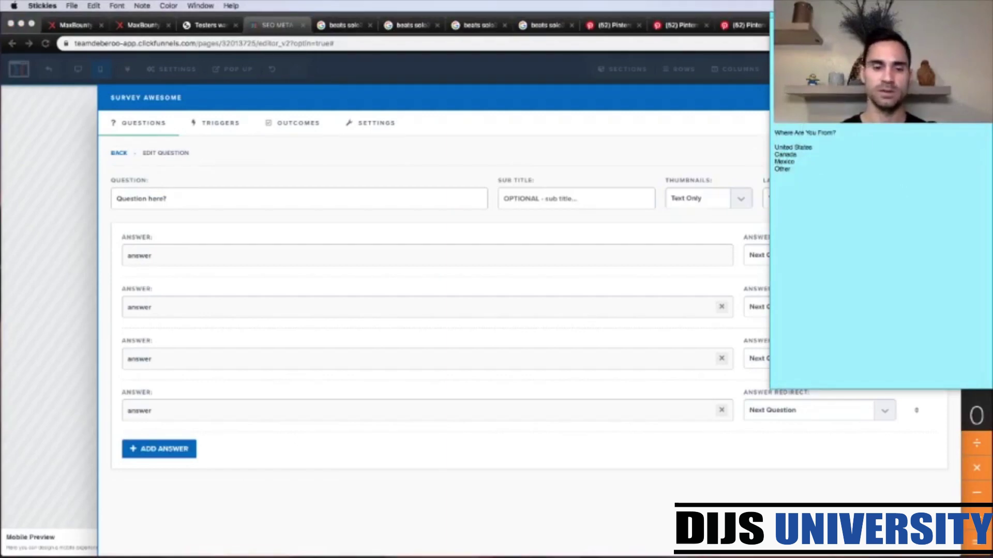
click(227, 198)
triple_click(227, 198)
text(How Did Your Hear About This Offer?)
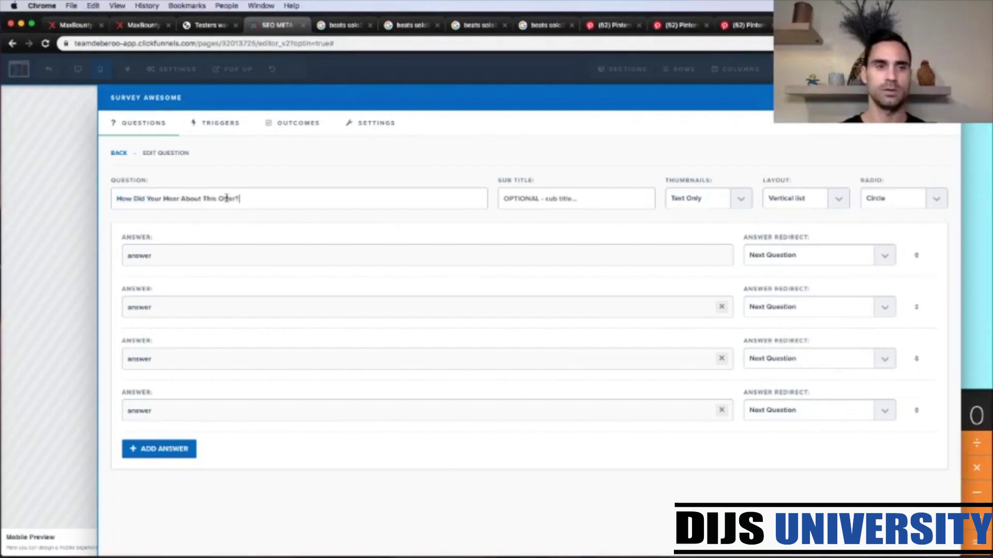
Set the first question's four answers to Instagram, Facebook, Snapchat and Other, and return to the question list
triple_click(278, 260)
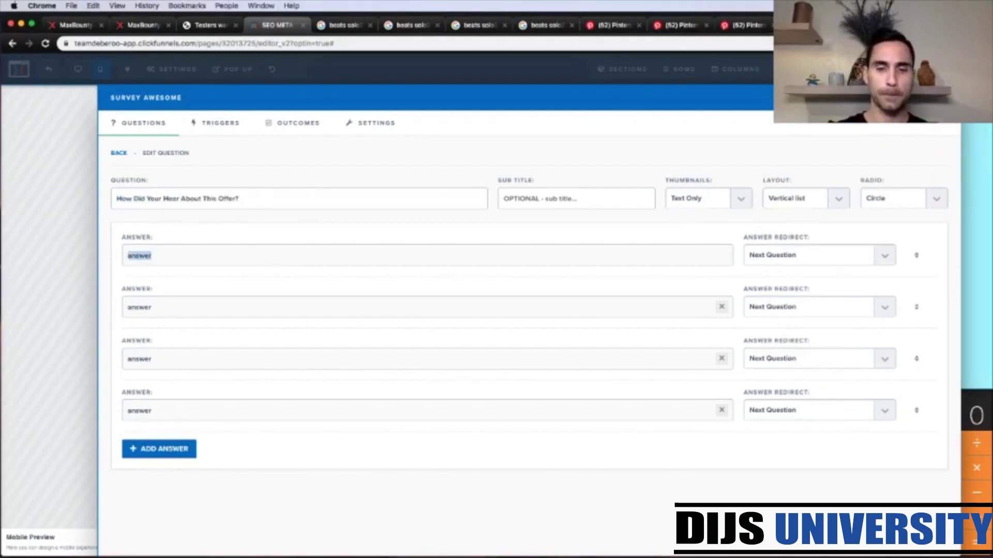
text(Instagram)
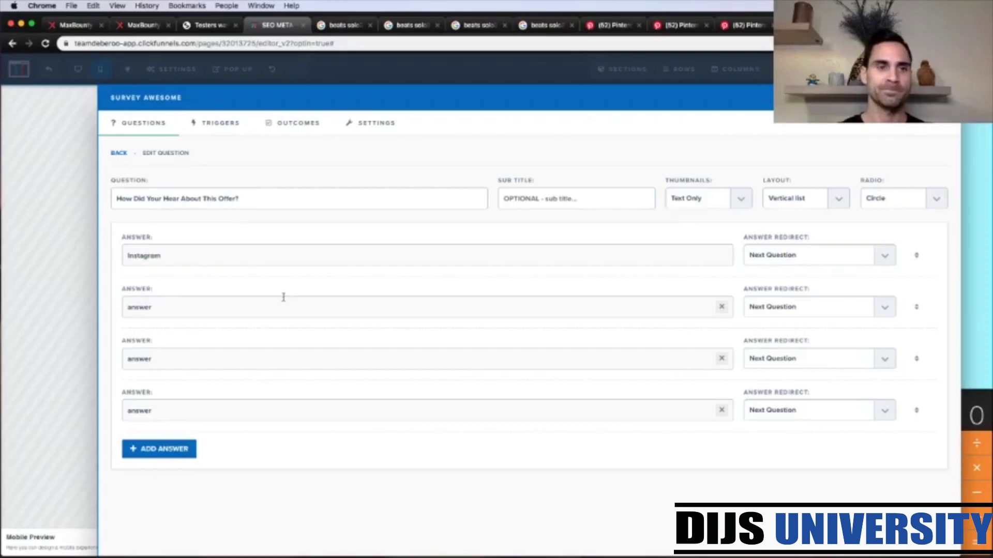
triple_click(261, 308)
text(Facebook)
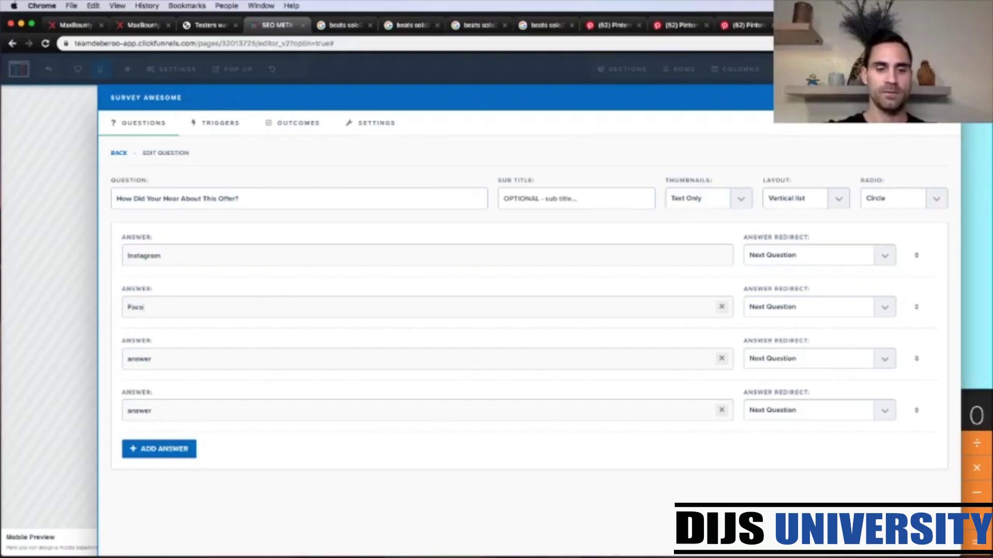
triple_click(184, 357)
text(Snap)
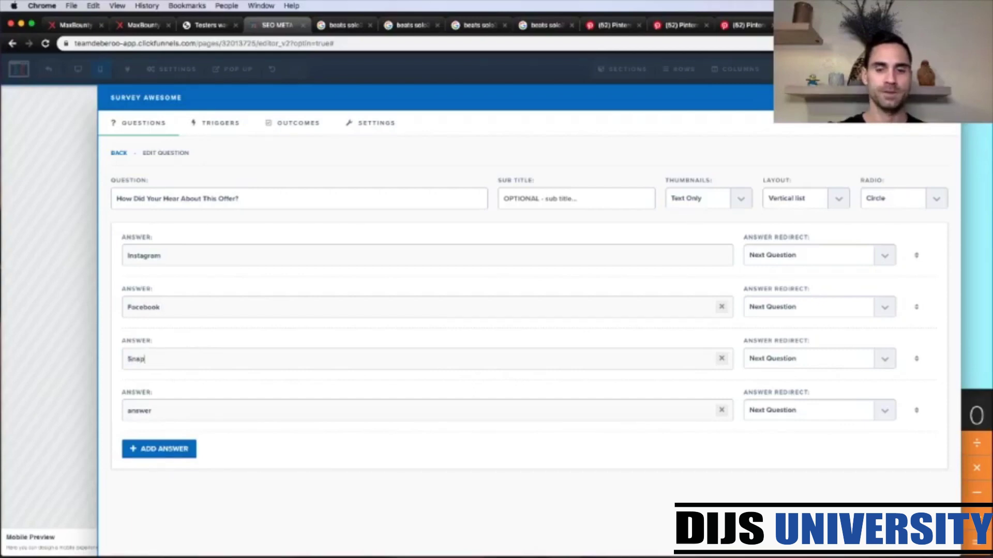
text(chat)
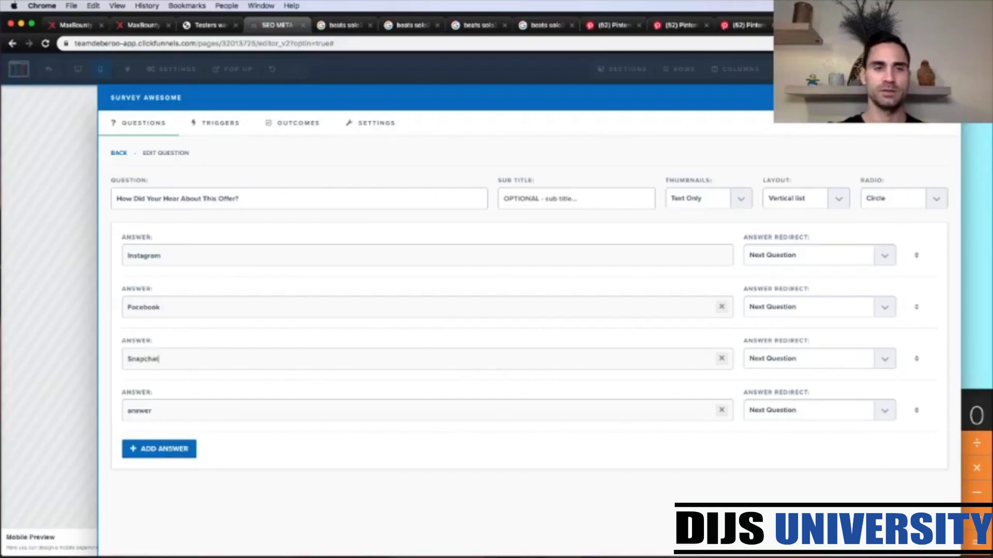
triple_click(155, 414)
text(Other)
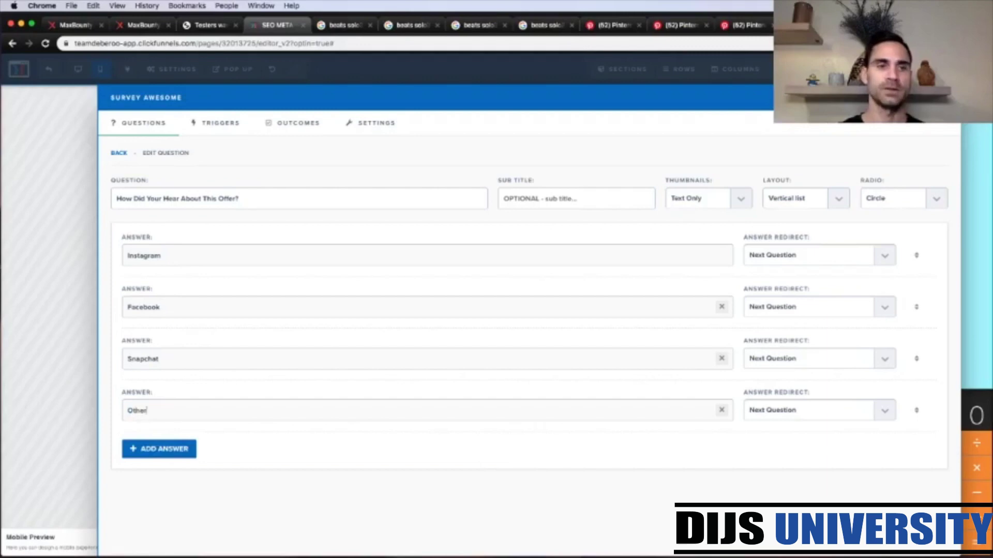
click(118, 155)
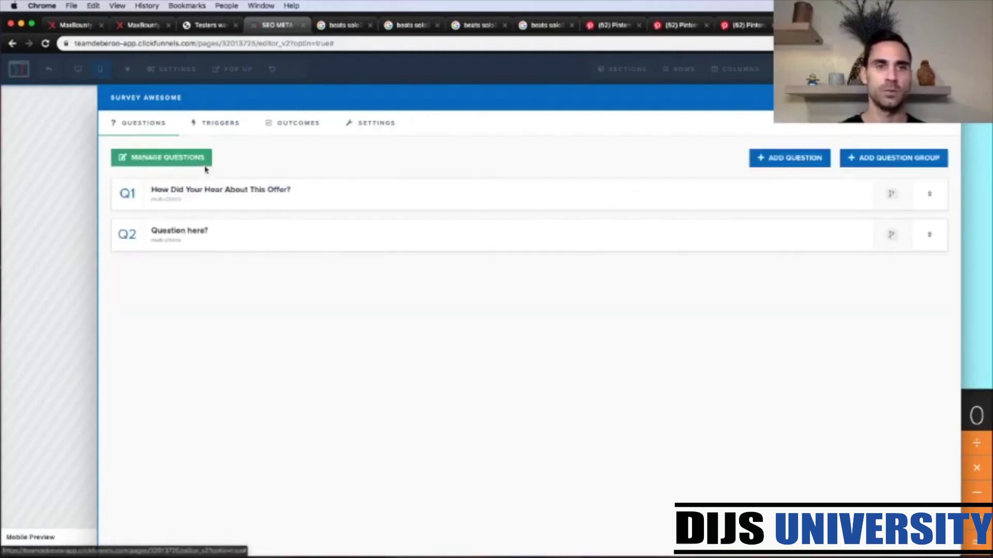
Set the second survey question to "Where Are You From?"
click(198, 233)
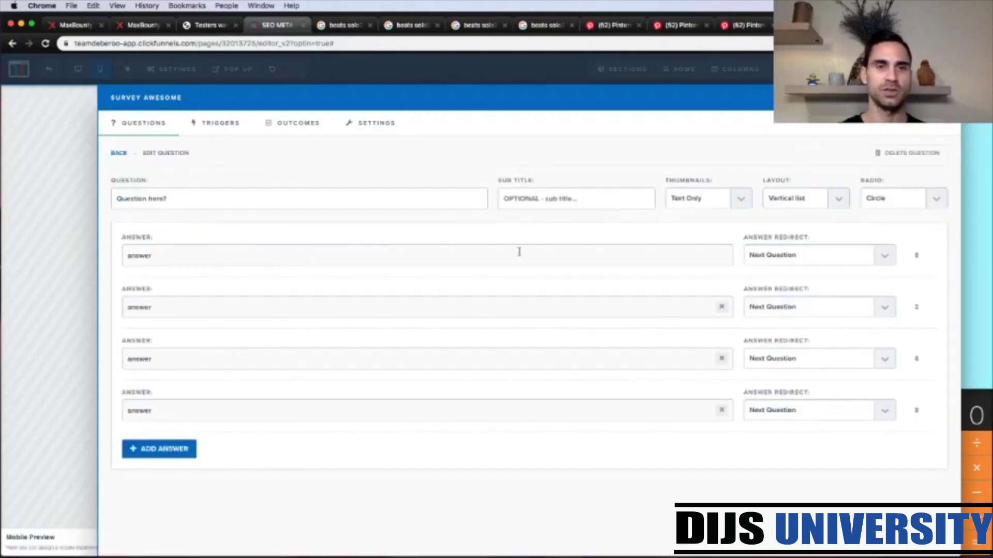
click(249, 202)
triple_click(249, 201)
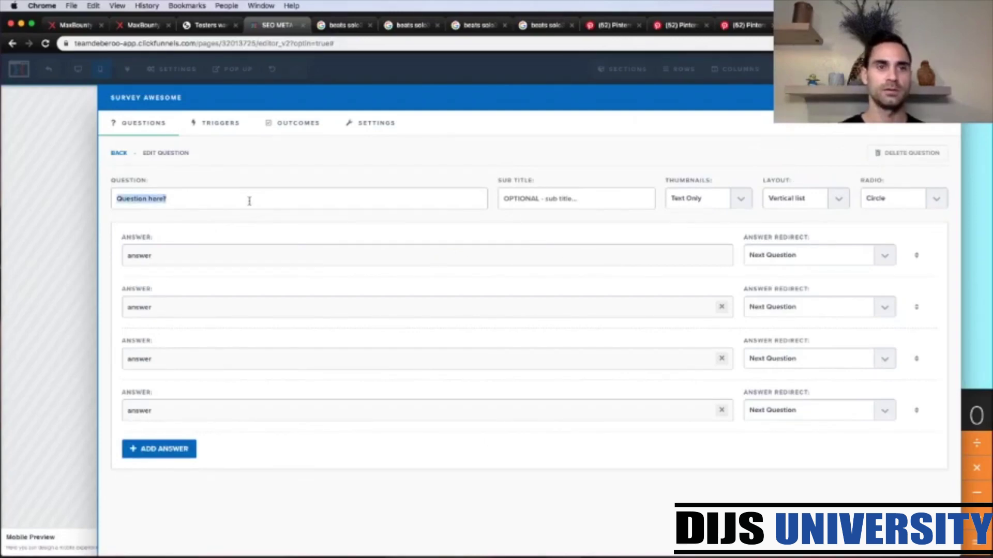
text(Wha)
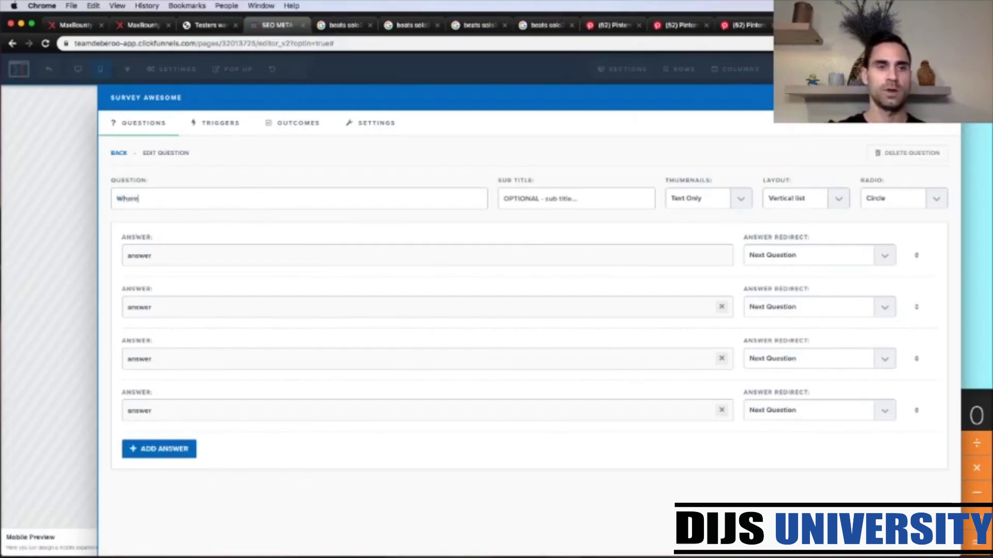
text(re Are You F)
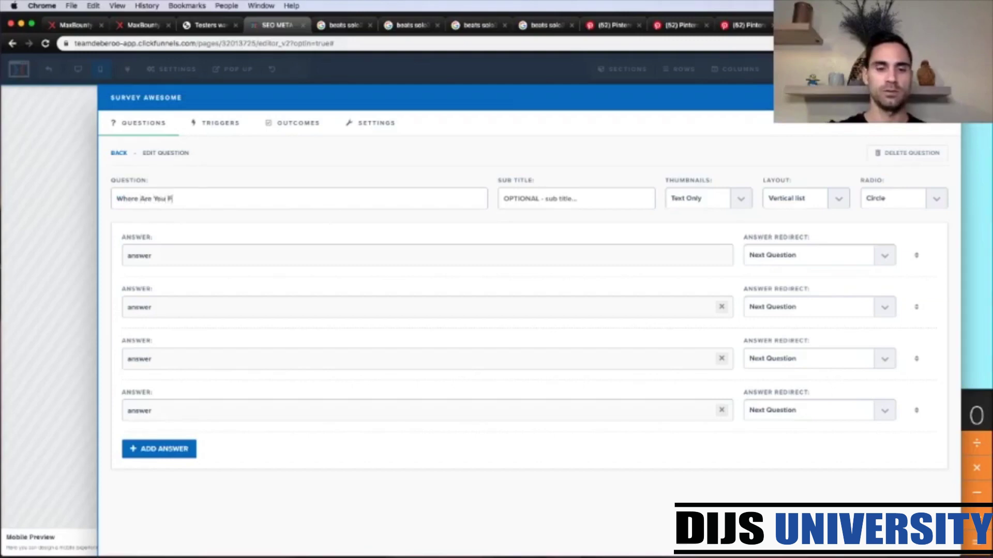
text(rom?)
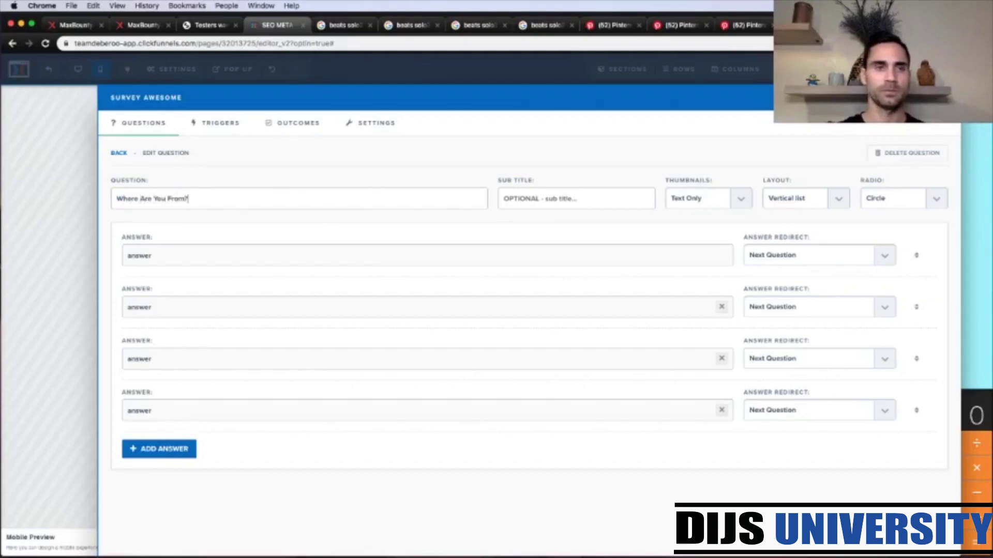
Set the second question's four answers to United States, Canada, Mexico and Other, and close the survey options
click(230, 254)
text(United States)
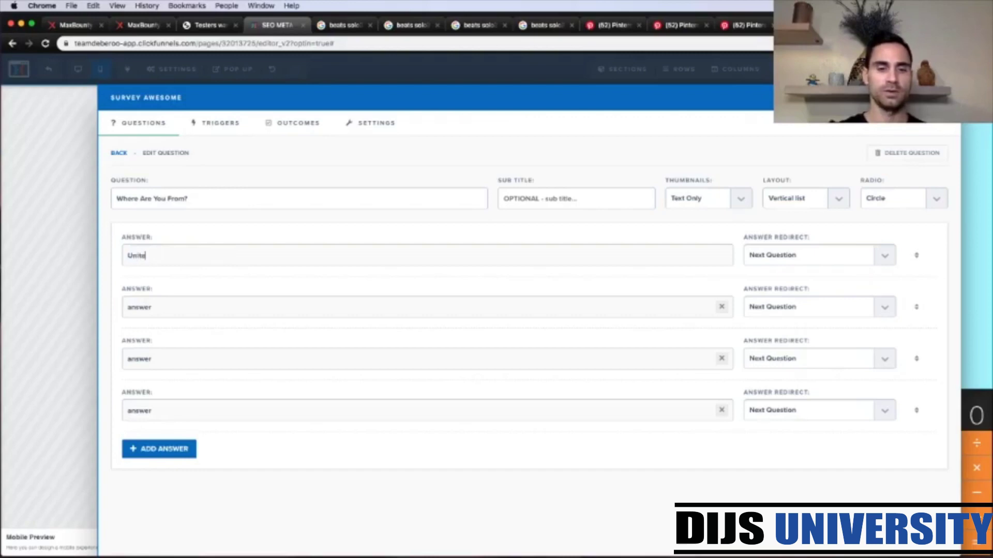
click(204, 309)
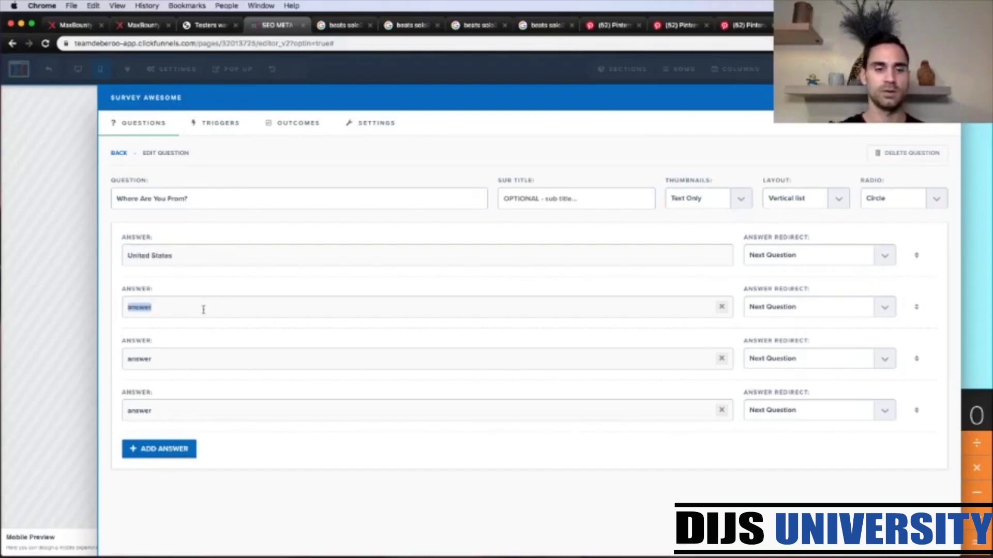
text(Canada)
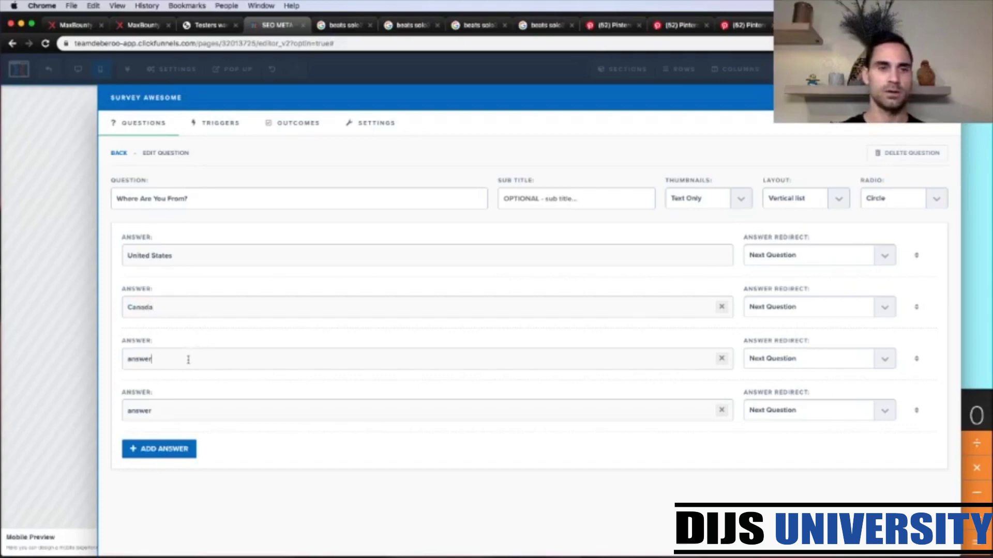
click(188, 360)
text(MExi)
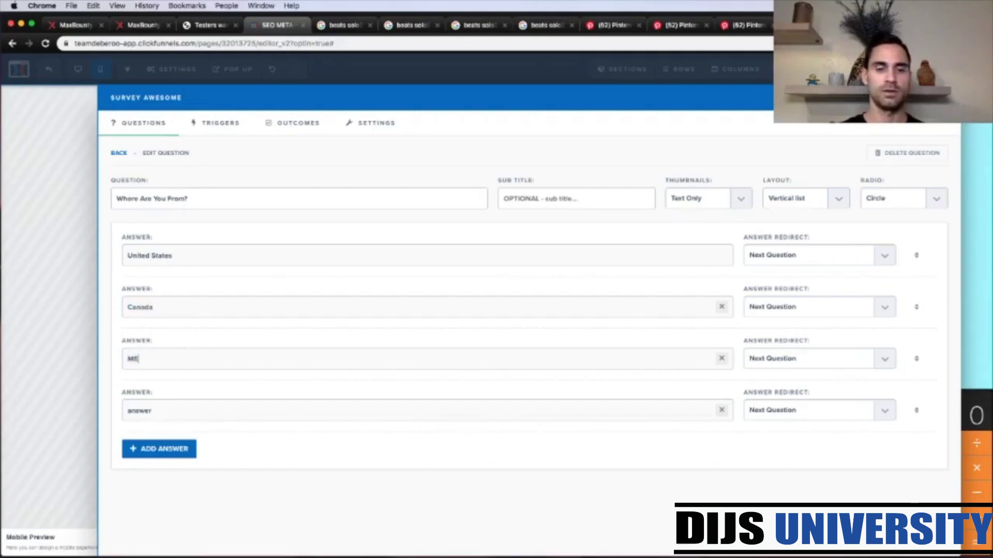
key(BackSpace)
key(BackSpace)
key(BackSpace)
key(BackSpace)
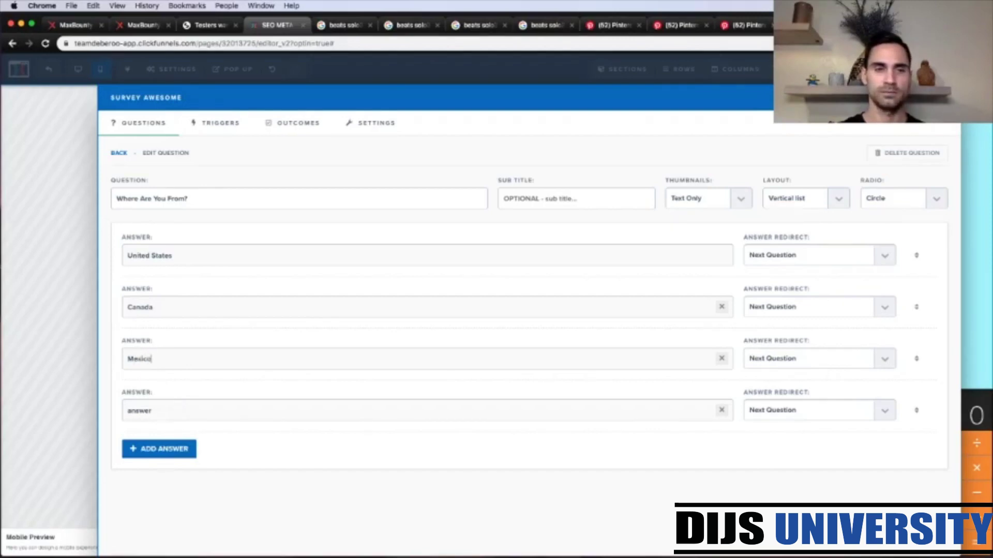
click(160, 411)
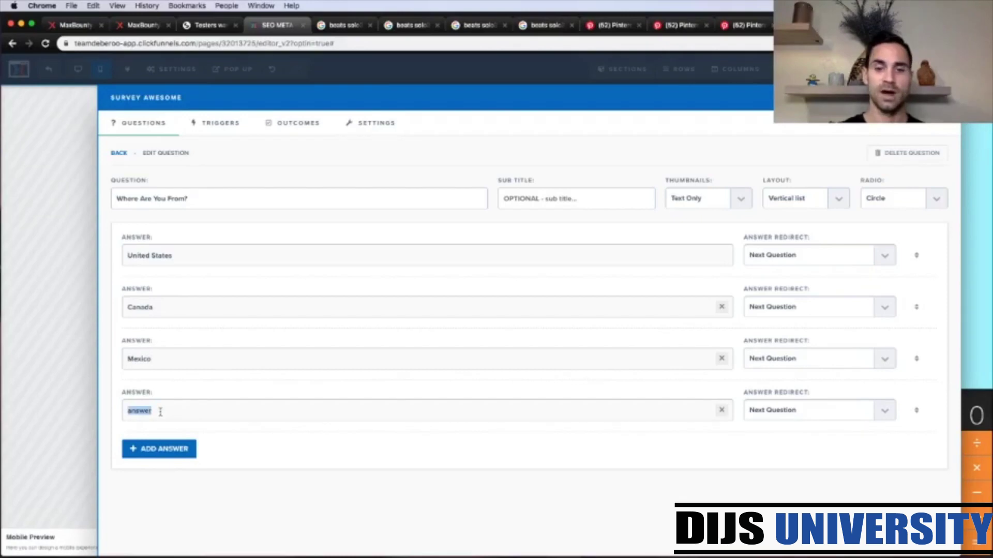
text(Other)
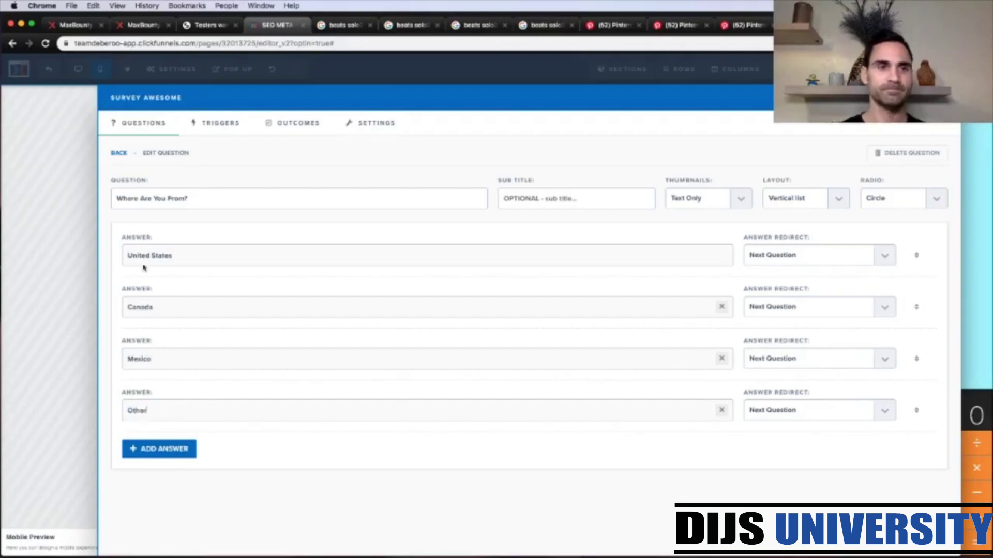
click(119, 153)
click(79, 164)
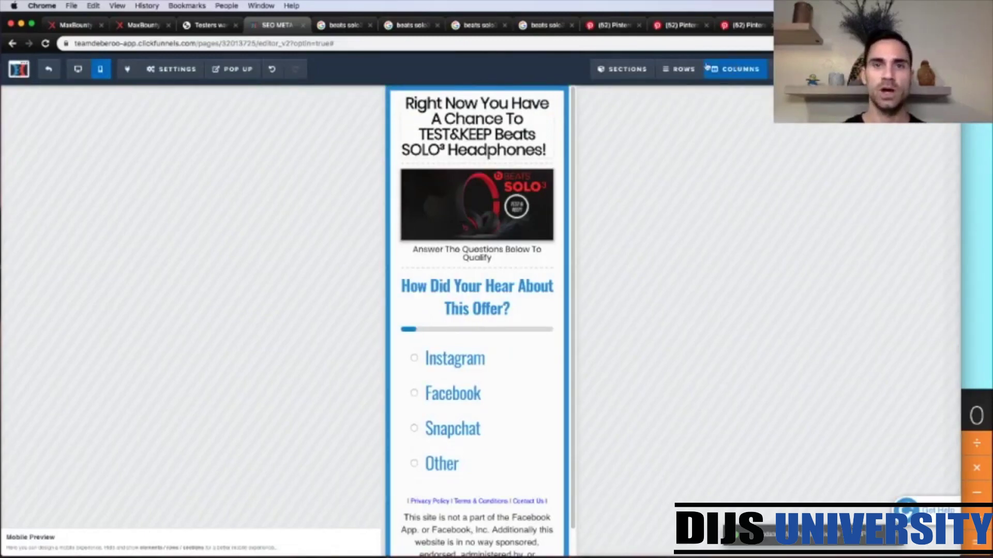
Copy "TEST&KEEP Beats SOLO³ Headphones!" from the headline and use it as the title in the page's SEO meta data
click(471, 136)
double_click(475, 136)
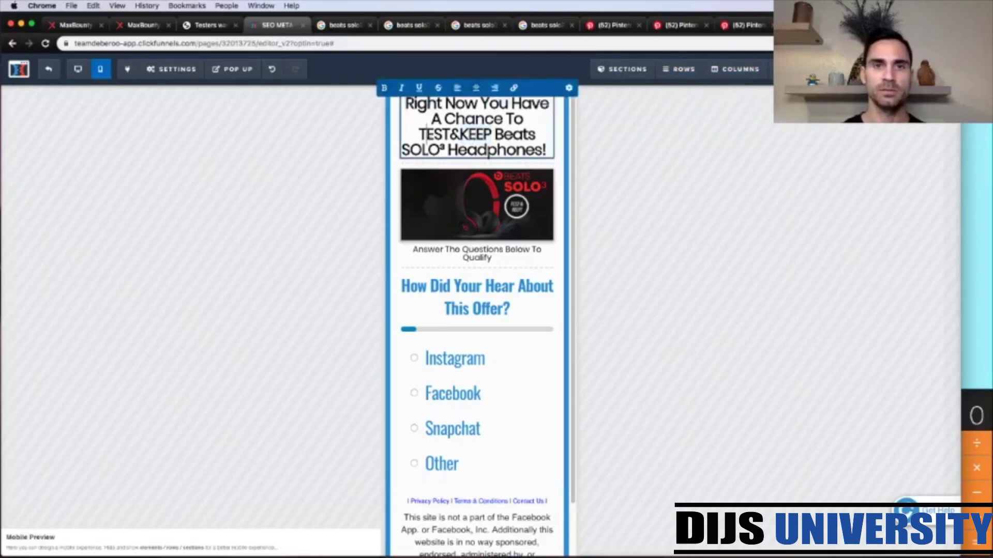
drag(418, 135, 548, 150)
key(super+c)
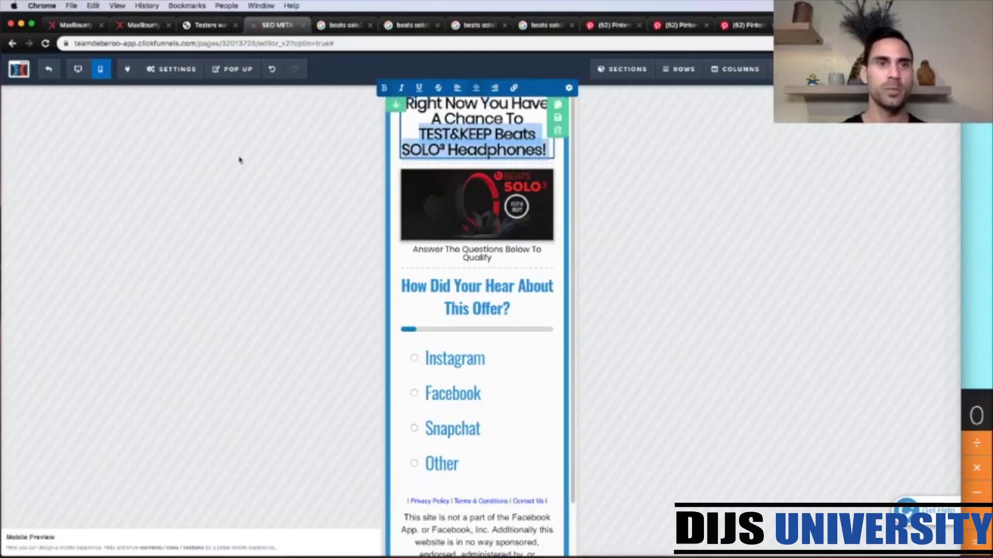
mouse_move(171, 73)
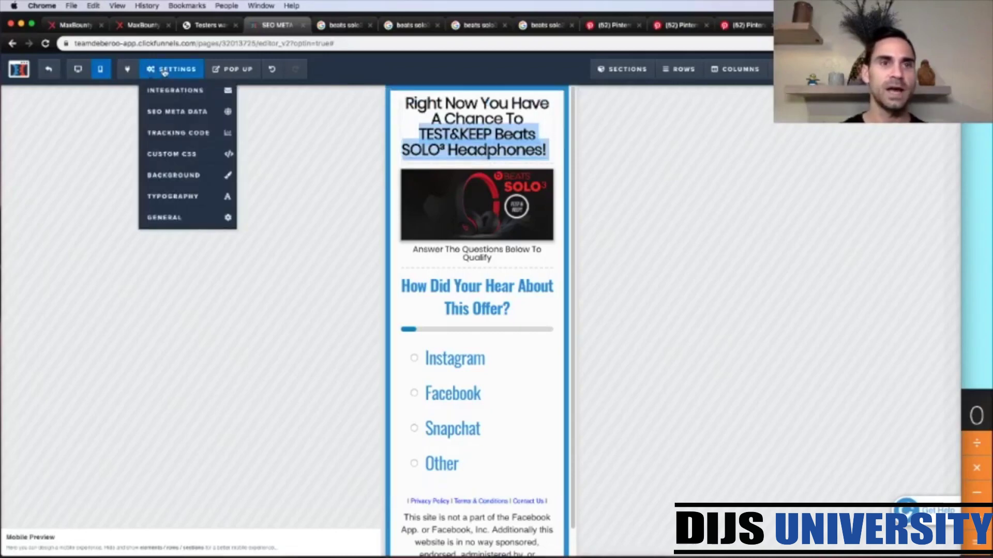
click(168, 112)
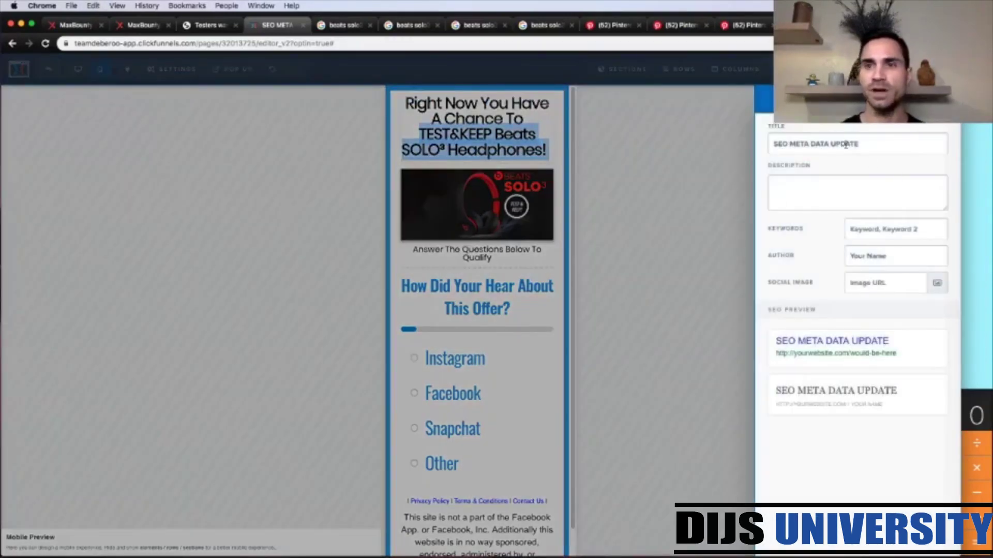
triple_click(845, 145)
key(super+v)
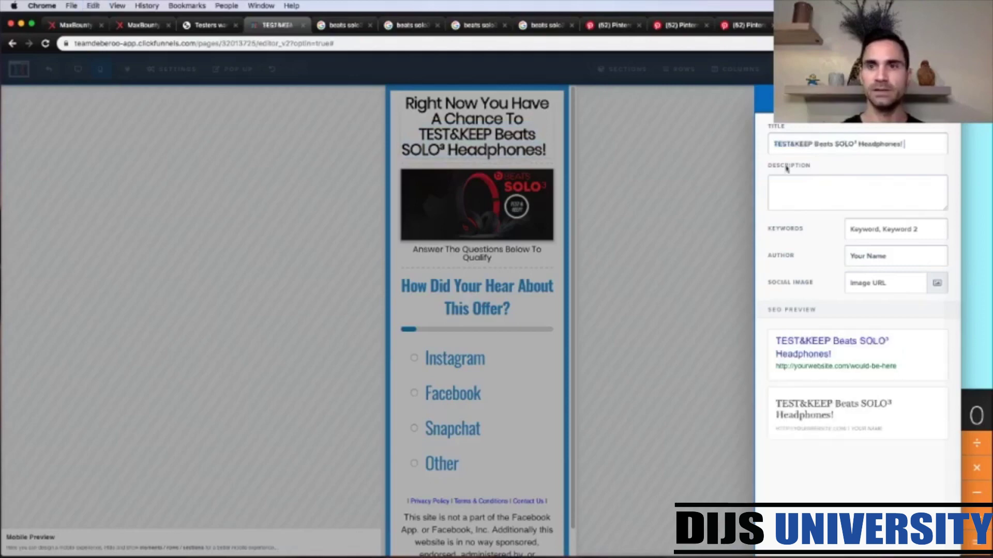
click(746, 172)
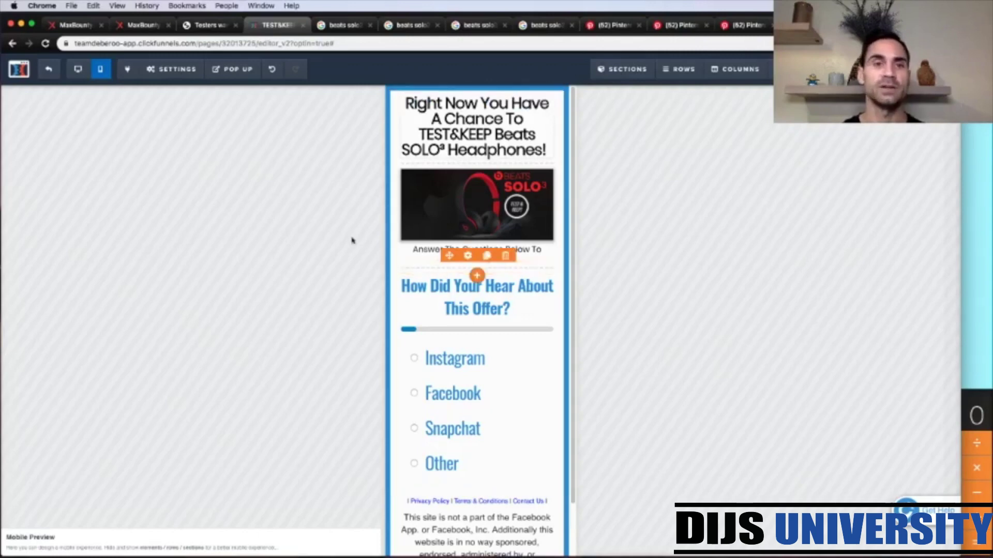
Build the MaxBounty tracking link for the Beats Solo campaign with Social traffic and a Raw link creative, and copy it
click(143, 25)
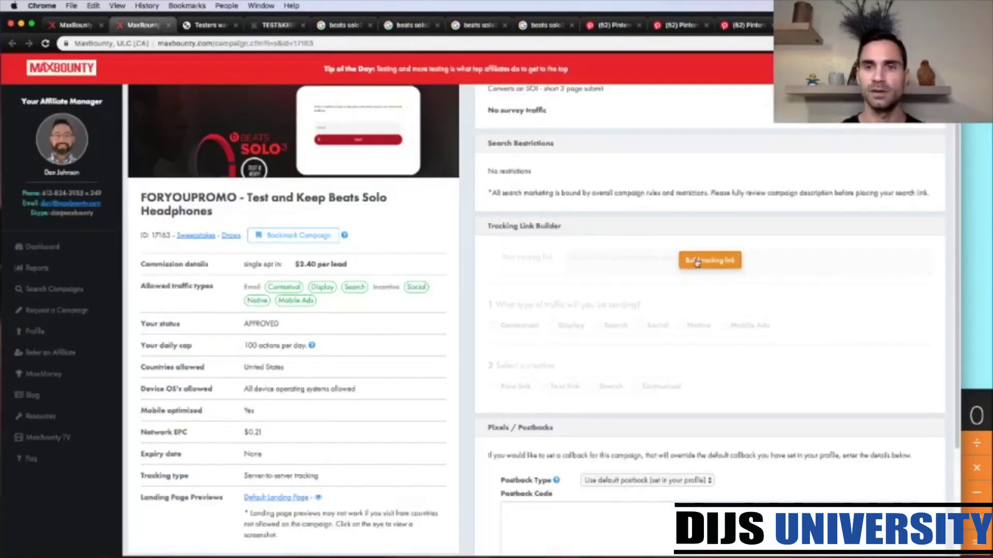
click(713, 261)
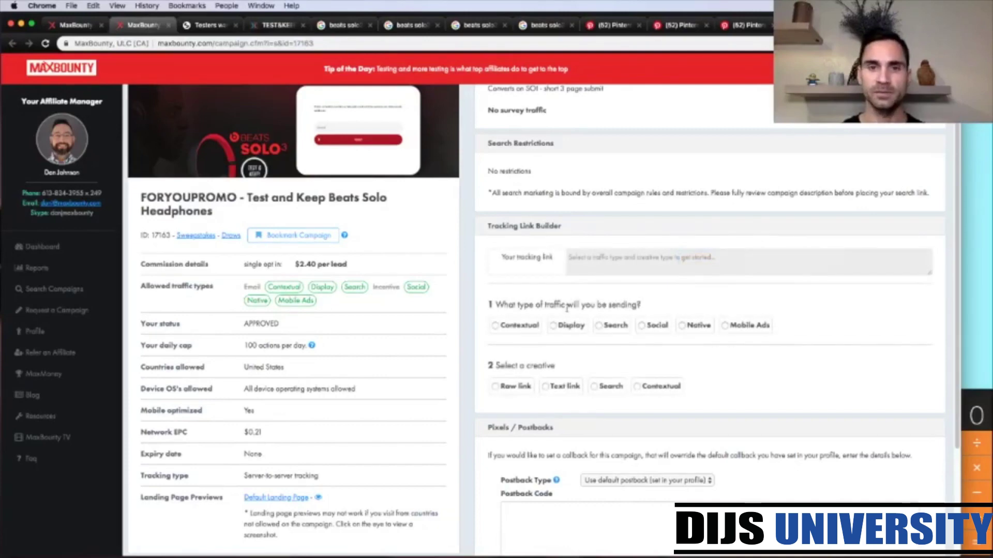
click(650, 331)
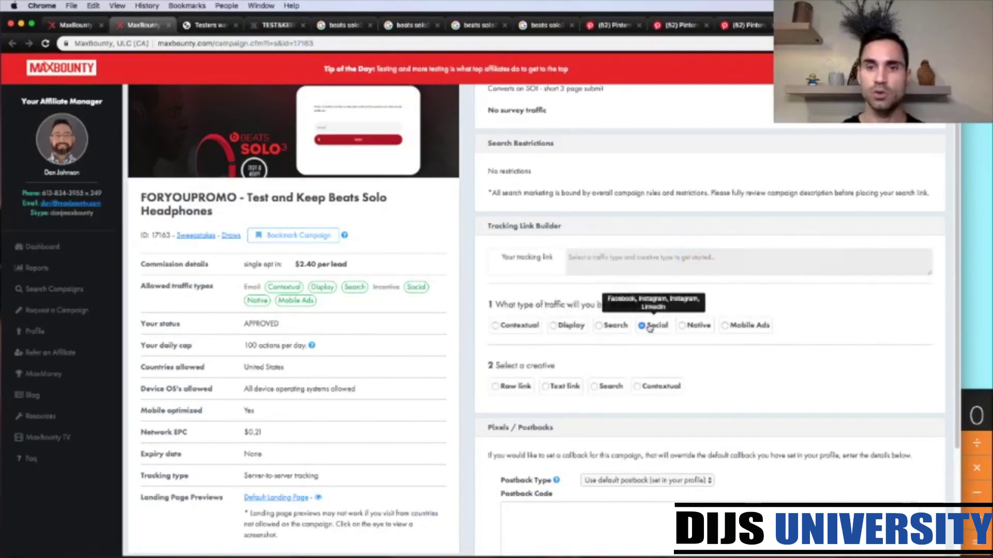
click(497, 390)
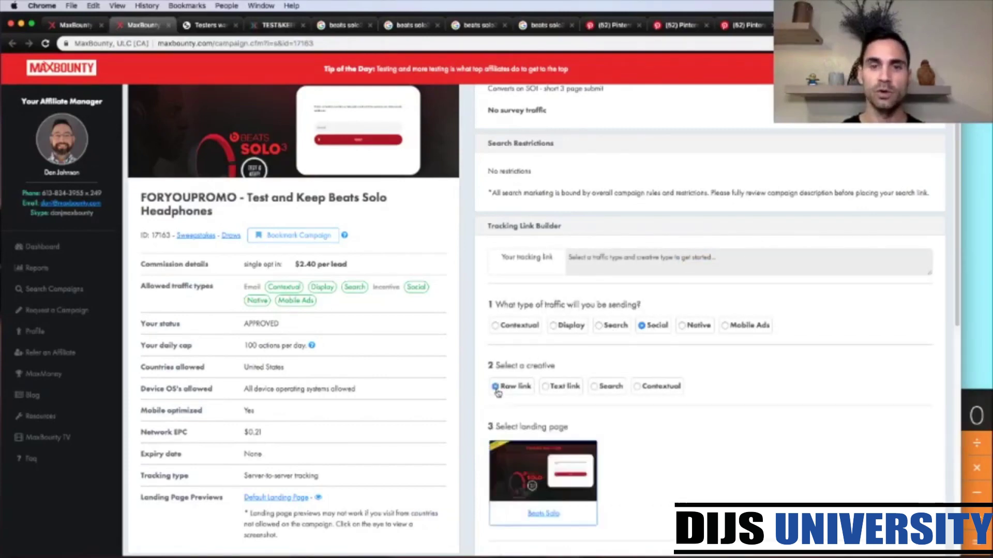
click(527, 270)
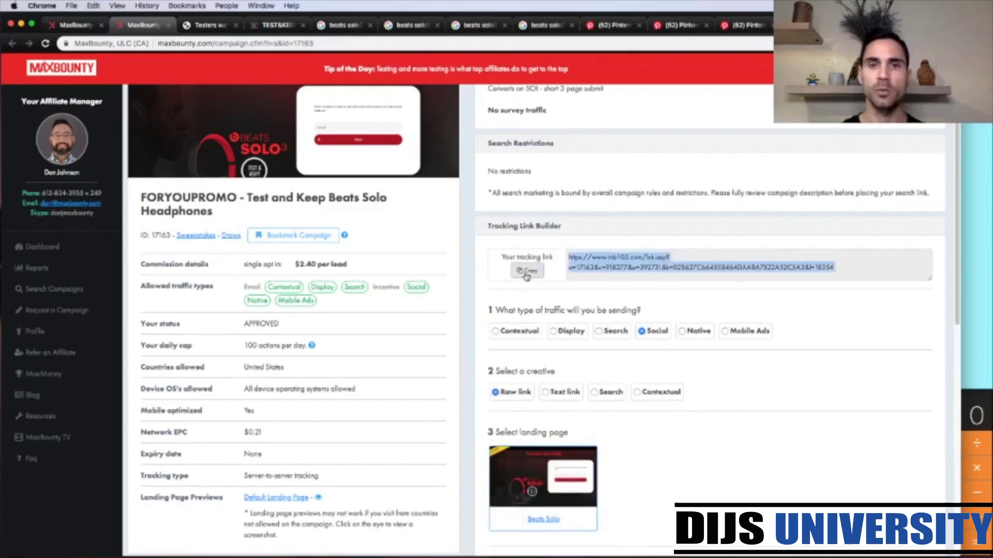
Paste the tracking link as the custom redirect of the survey's Default Outcome Action in ClickFunnels, and close the survey options
click(274, 25)
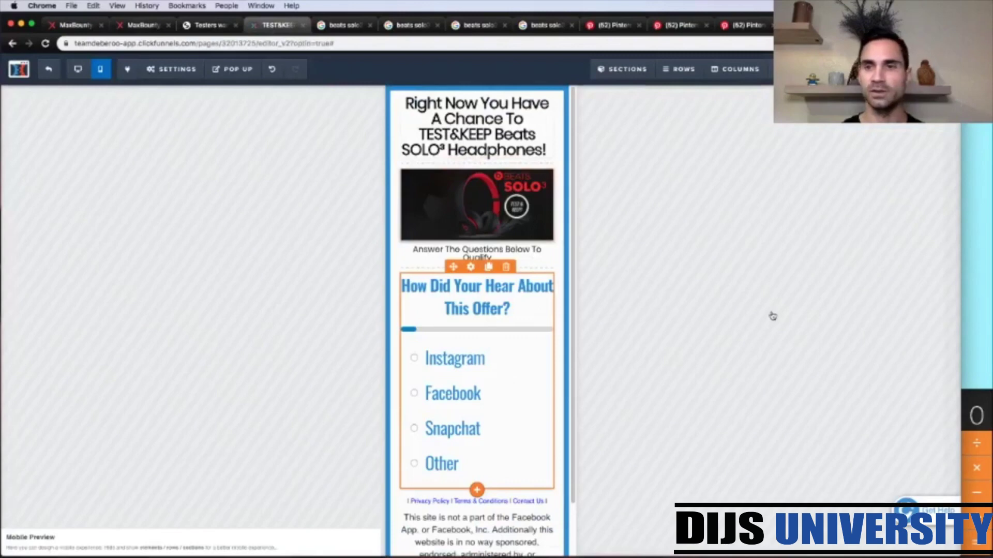
click(832, 190)
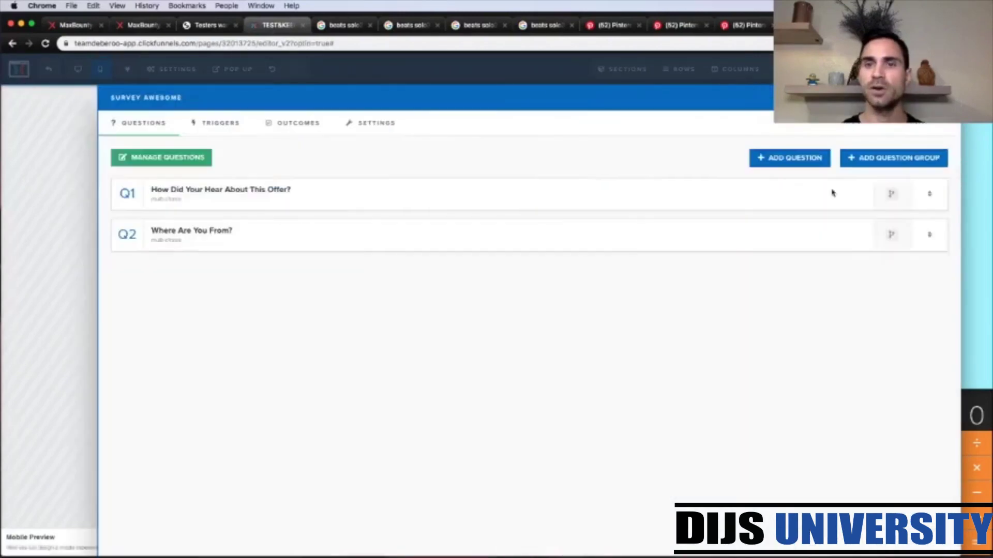
click(298, 123)
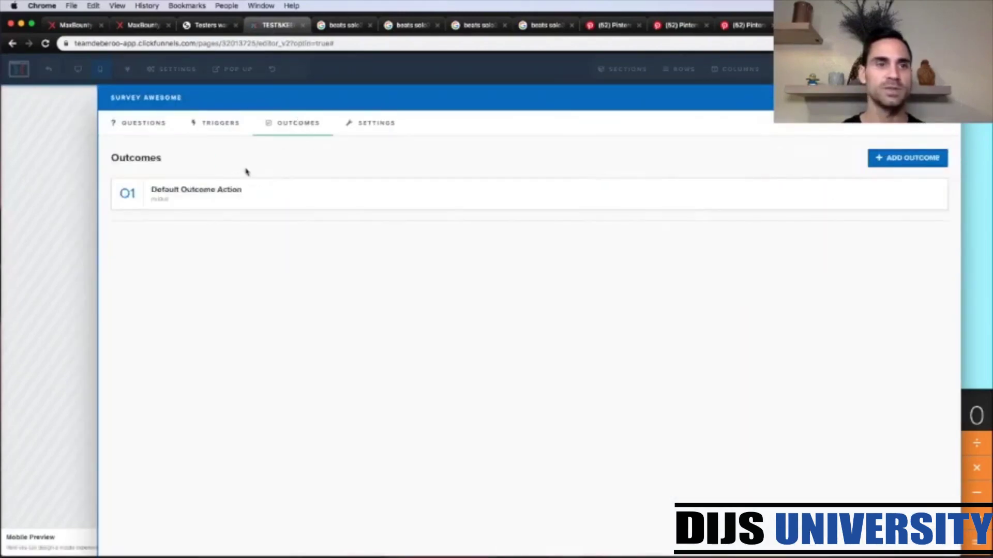
click(224, 196)
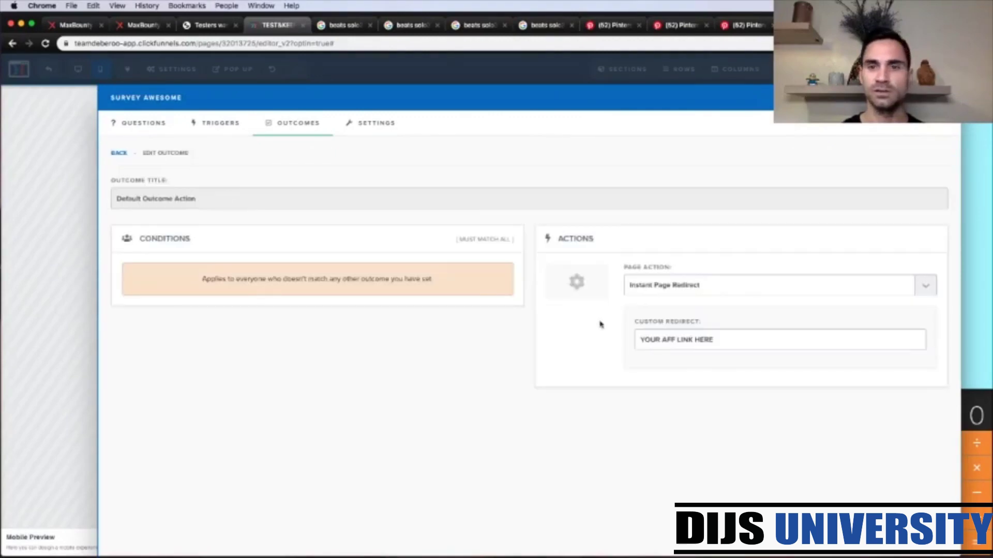
triple_click(679, 343)
key(super+v)
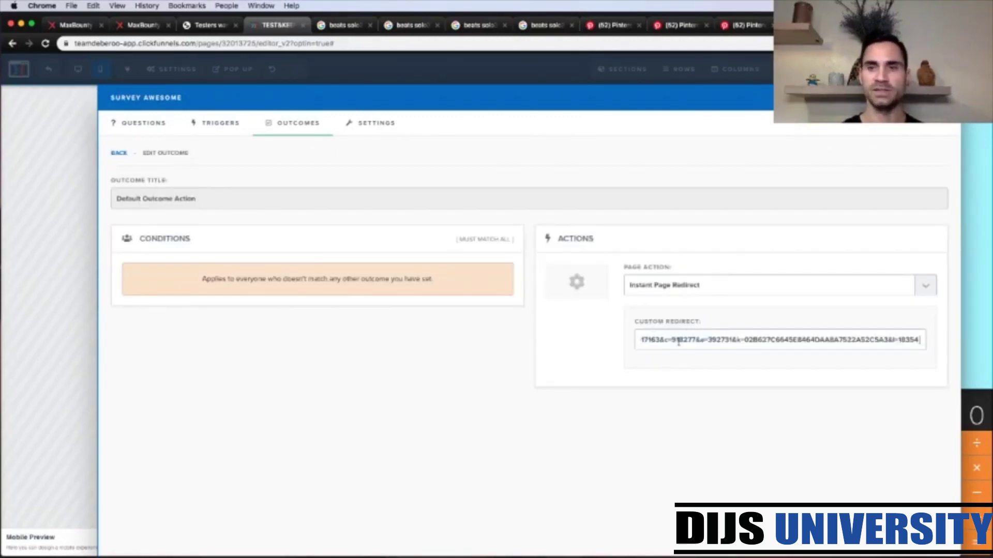
click(662, 392)
click(79, 274)
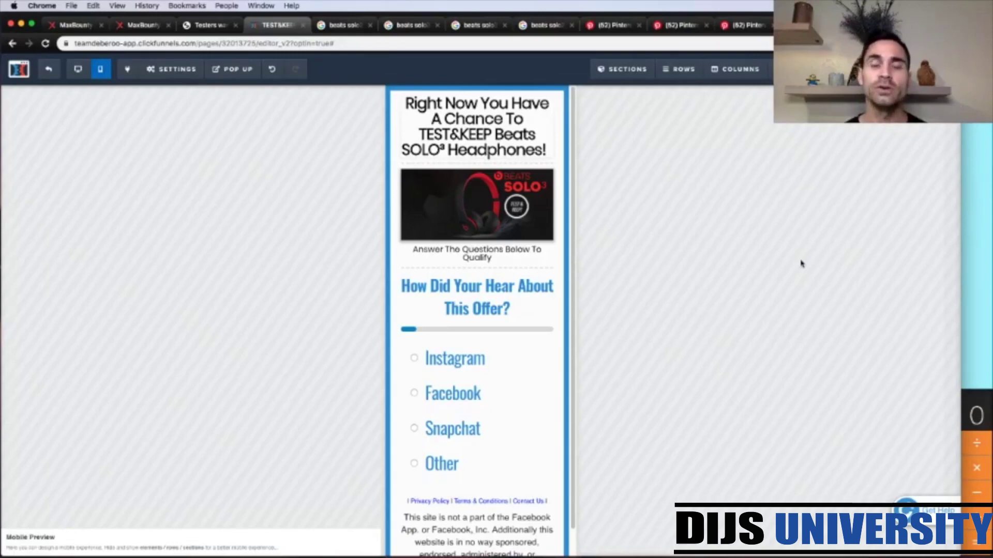
Switch to the Google Images search, try "wallpaper" in place of "instagram", and shorten the query text to "beats solo3"
click(351, 26)
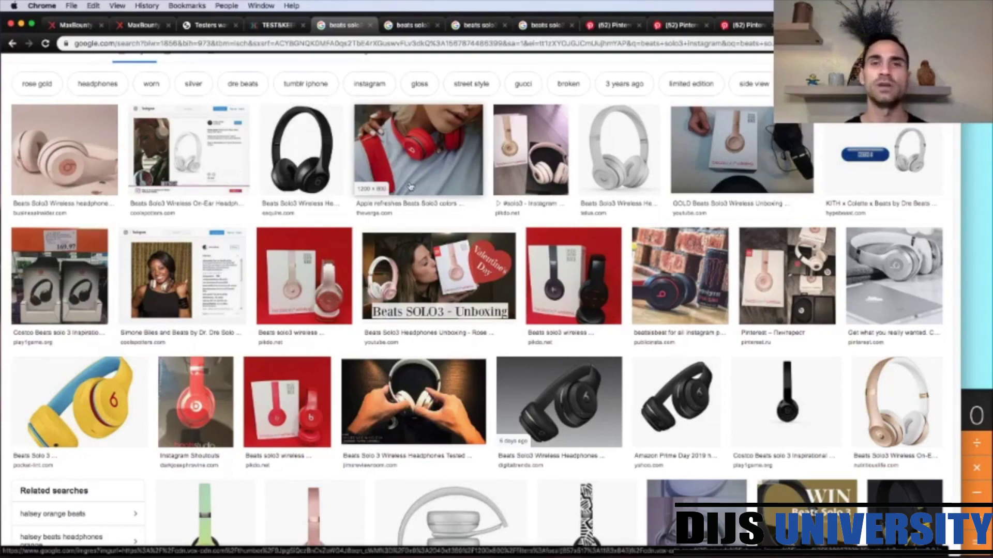
scroll(411, 187, up, 2)
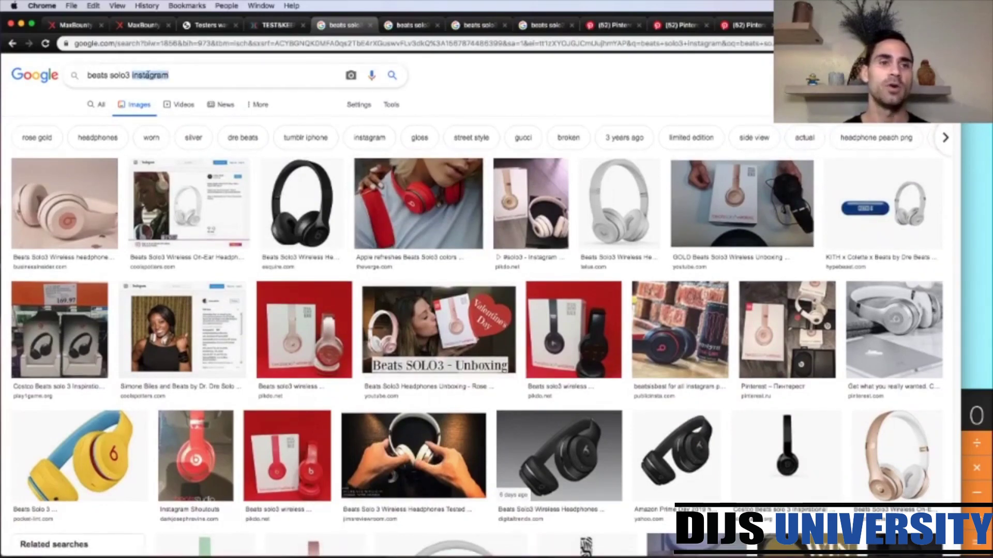
text(allpape)
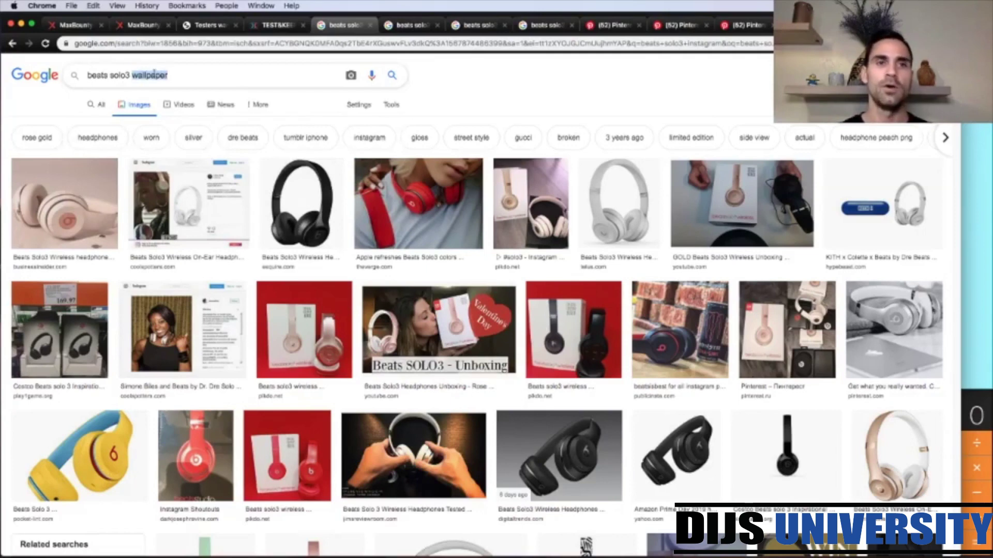
key(BackSpace)
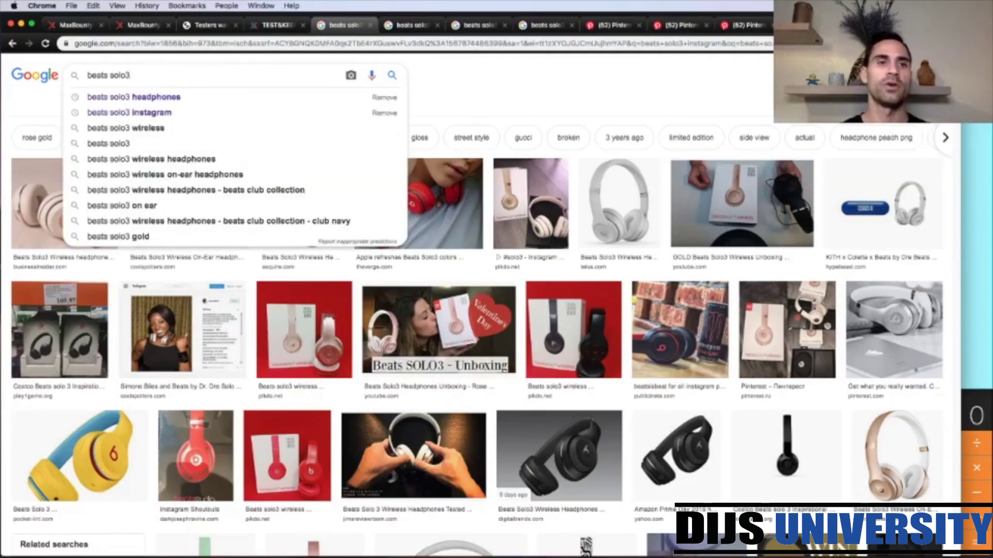
click(496, 93)
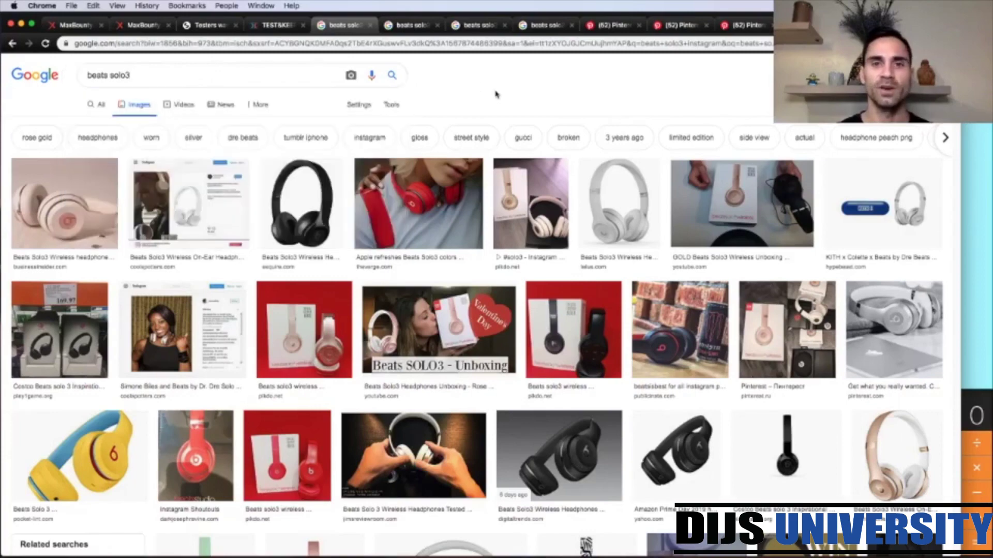
Browse the Beats Solo3 Instagram image results for pictures suitable for promoting the headphones offer
scroll(517, 155, down, 5)
scroll(579, 340, down, 9)
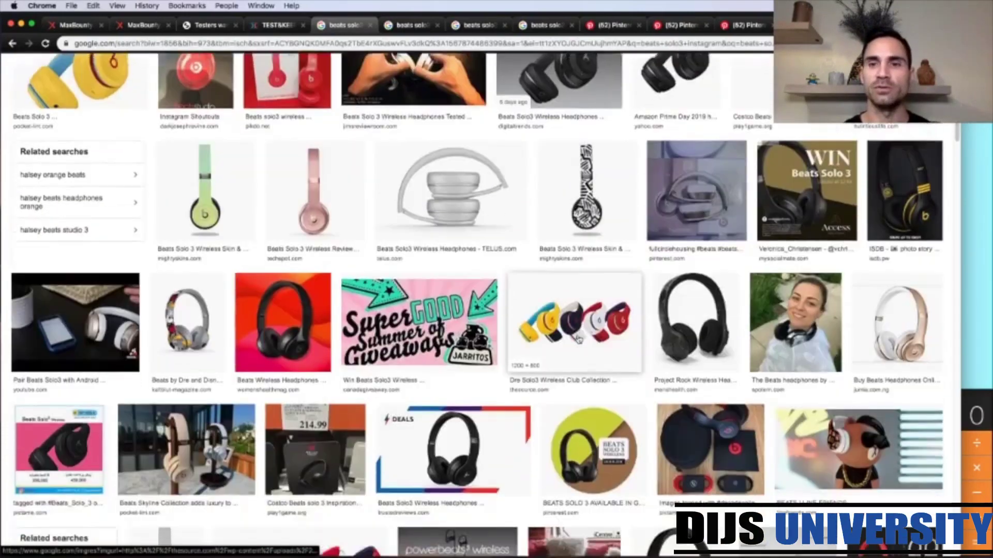
scroll(579, 340, down, 4)
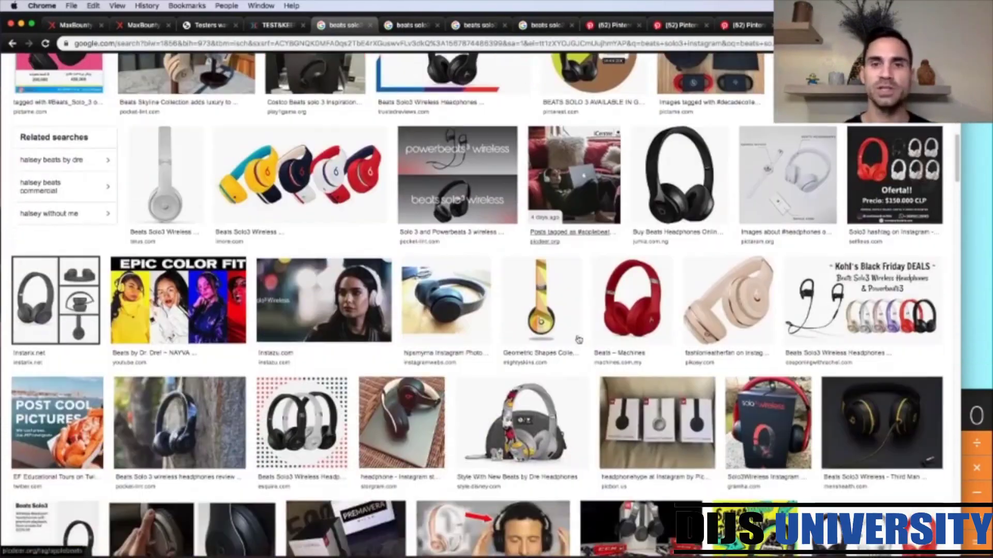
scroll(577, 310, up, 3)
scroll(576, 290, down, 4)
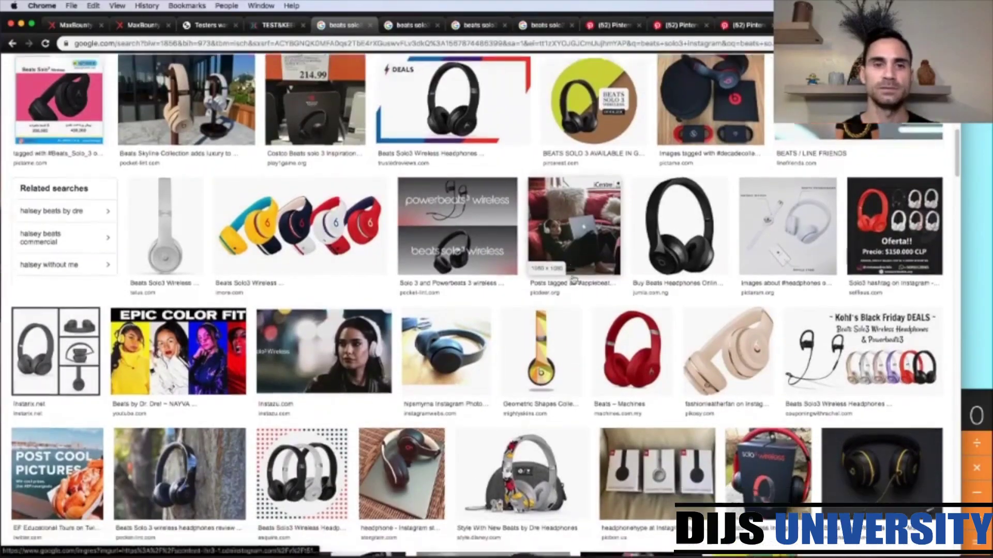
scroll(572, 120, up, 2)
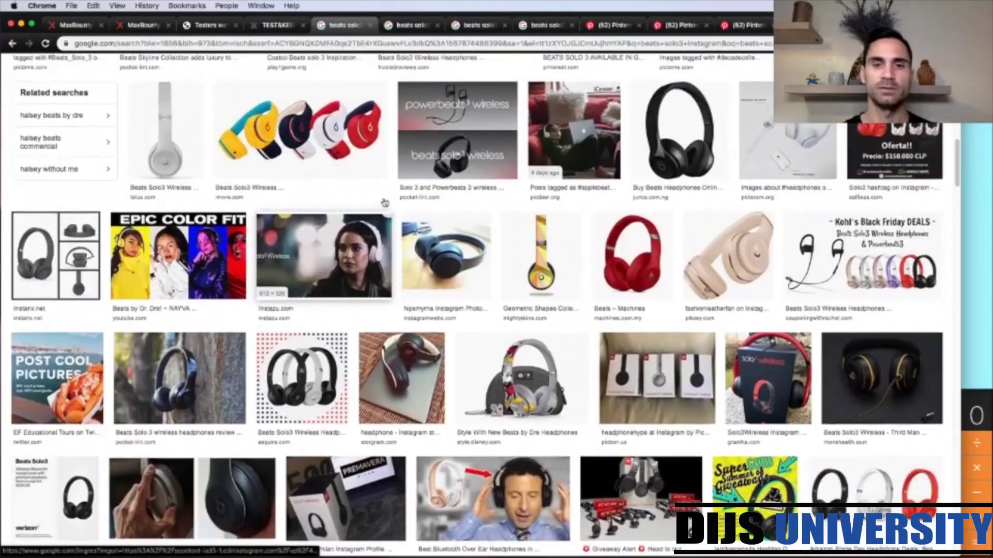
scroll(578, 153, down, 6)
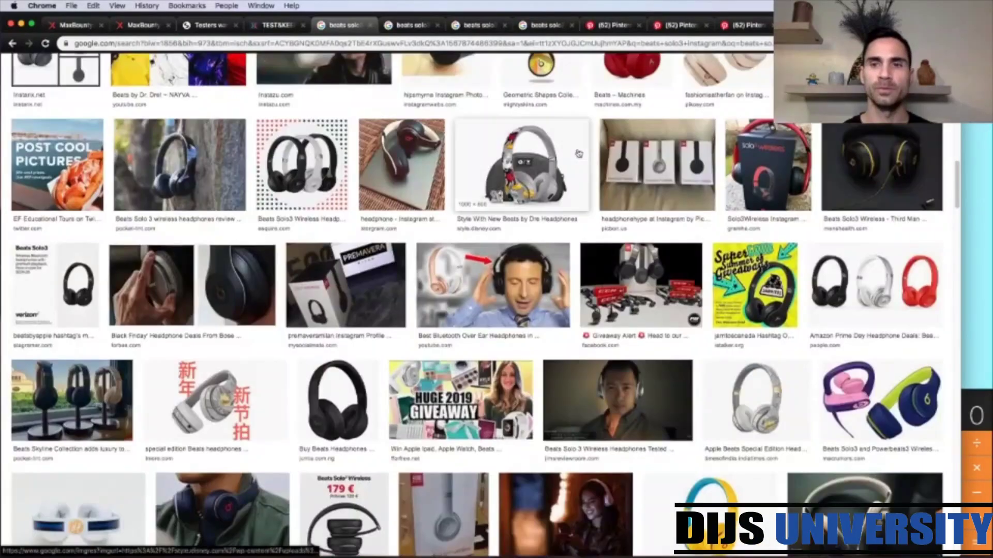
scroll(678, 266, up, 2)
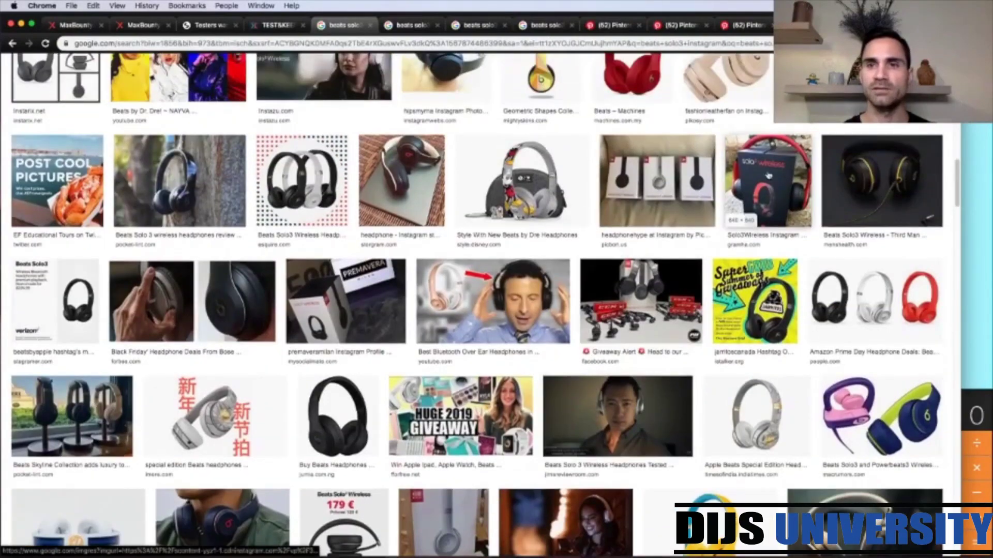
scroll(672, 284, down, 6)
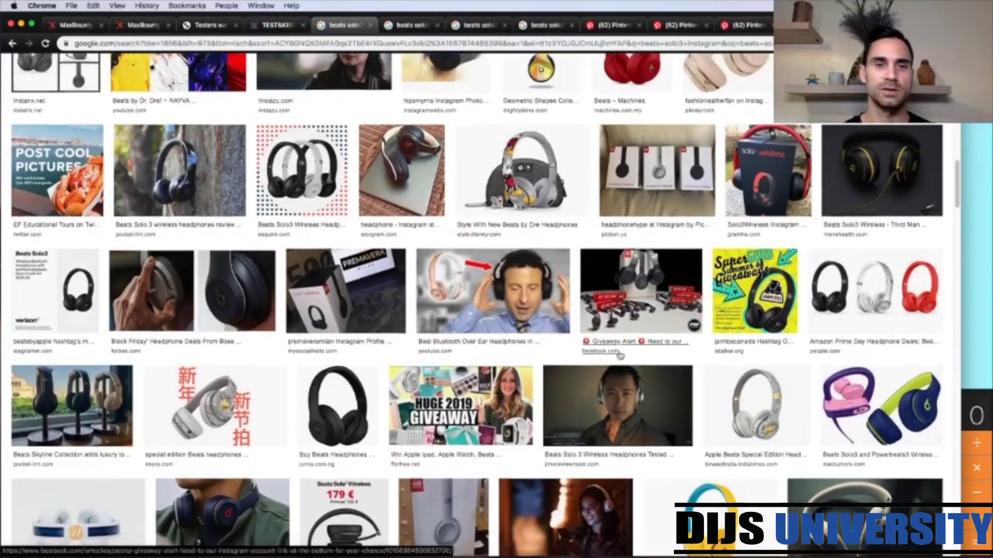
scroll(619, 356, down, 8)
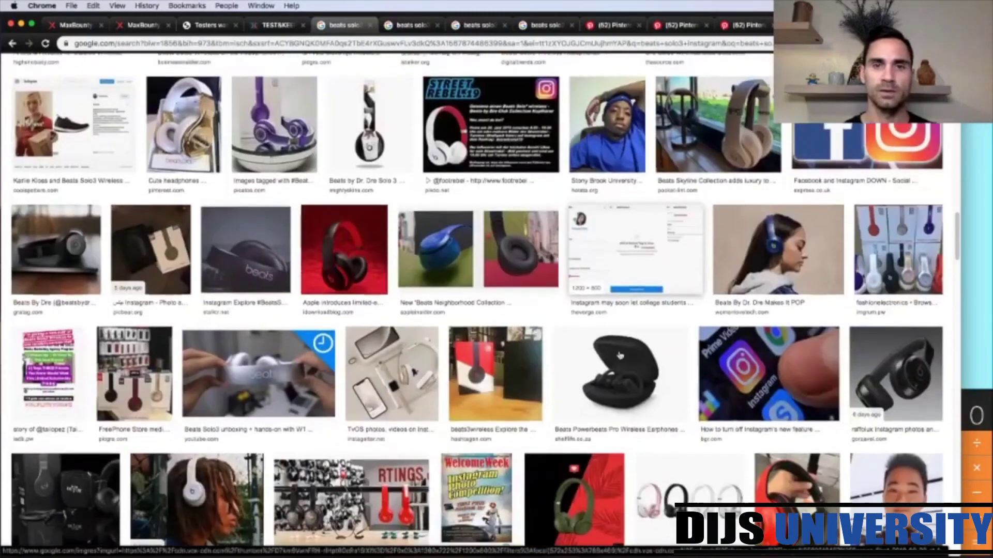
scroll(619, 356, down, 2)
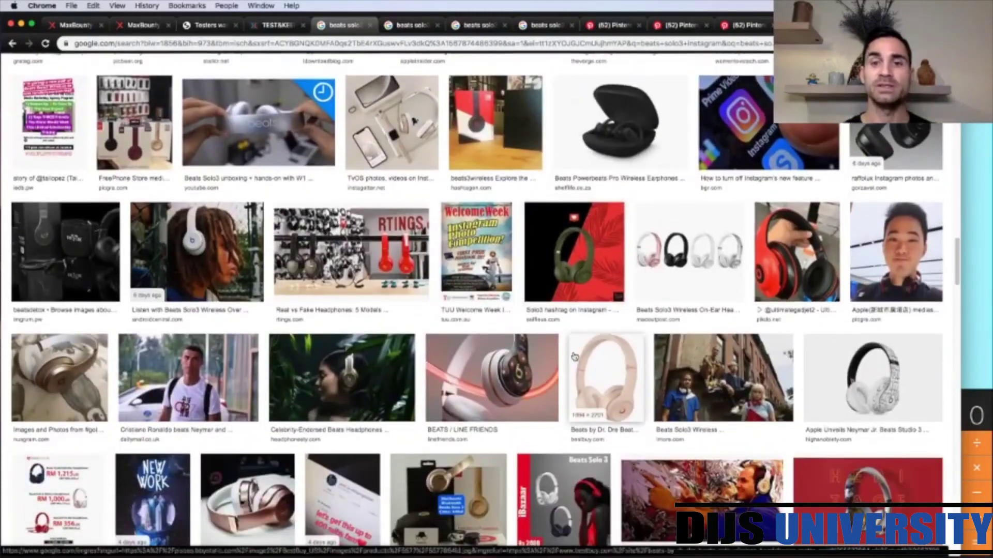
scroll(574, 357, down, 2)
scroll(568, 341, down, 3)
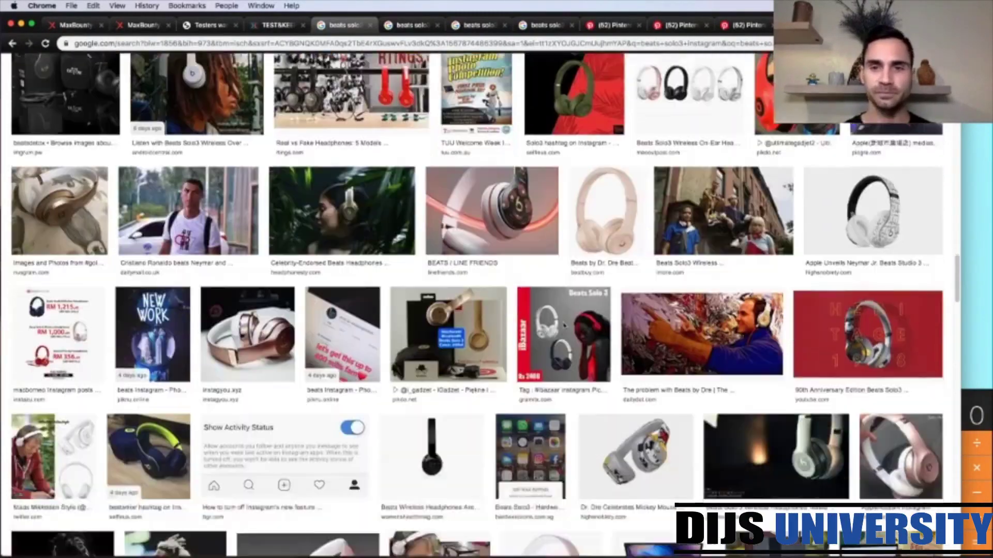
Switch to the related-images results for Beats Solo3 headphones and look through the pictures of people wearing them
click(403, 26)
scroll(509, 225, down, 1)
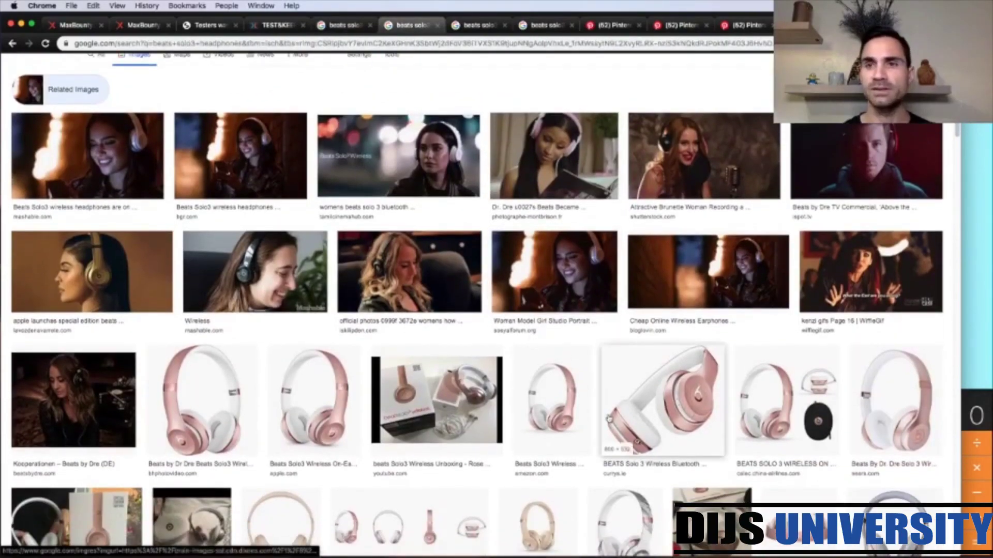
scroll(609, 418, down, 5)
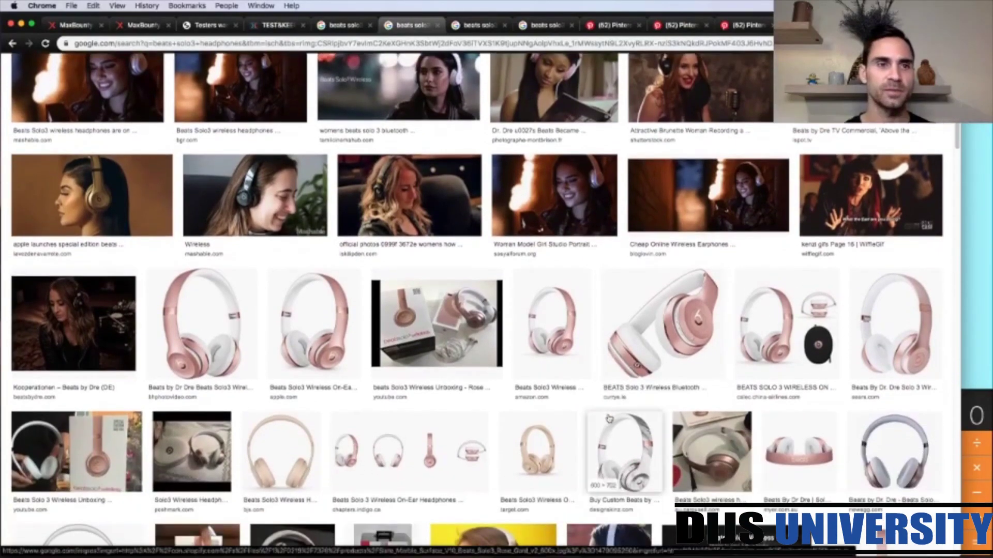
scroll(609, 419, down, 5)
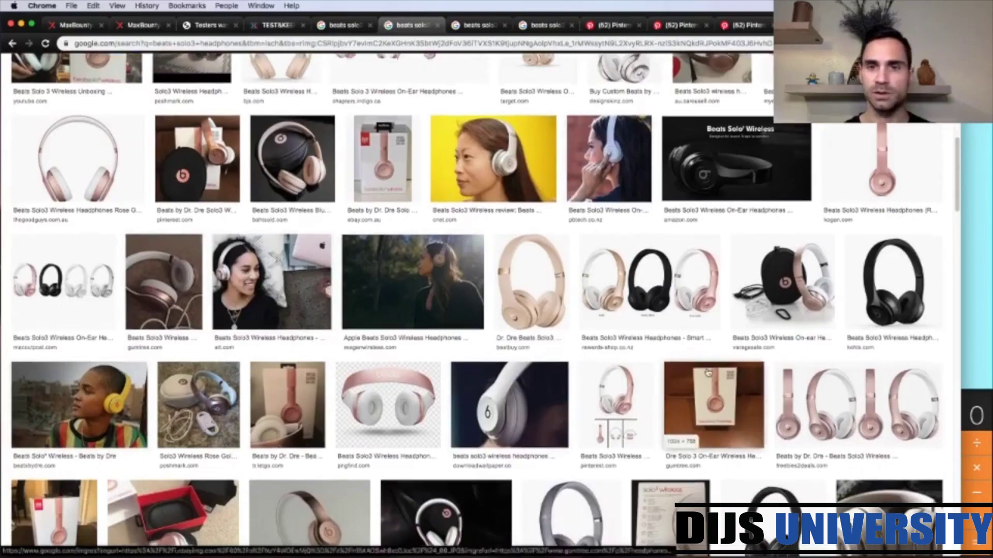
Browse the related-image results of rose gold Beats Solo3 product shots for pictures usable in the promotion
scroll(707, 371, down, 7)
scroll(707, 371, down, 13)
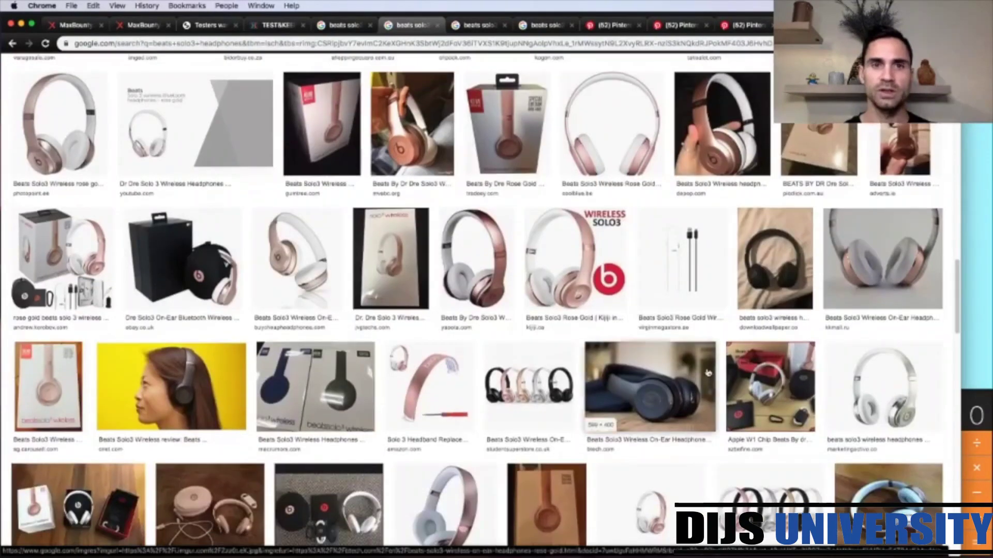
scroll(708, 371, up, 1)
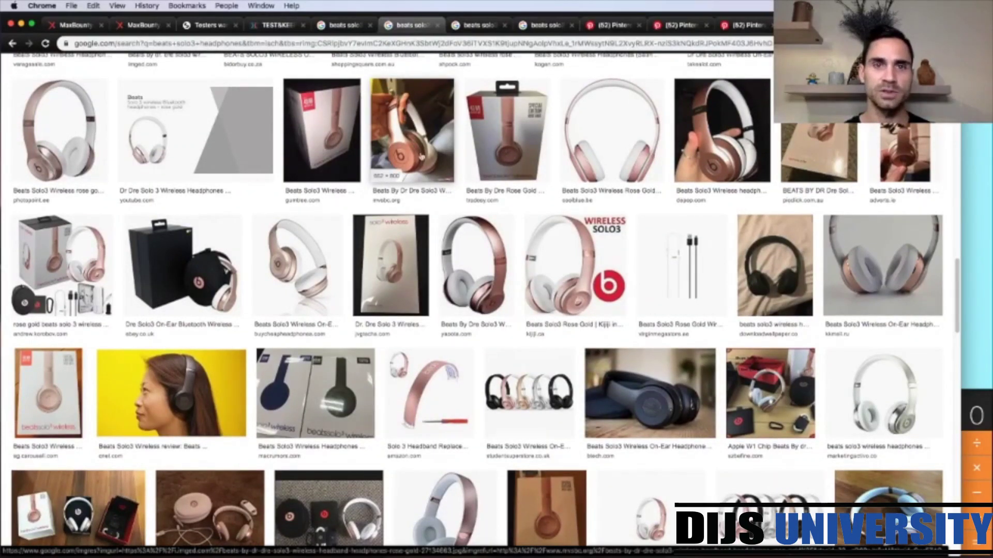
scroll(608, 392, down, 10)
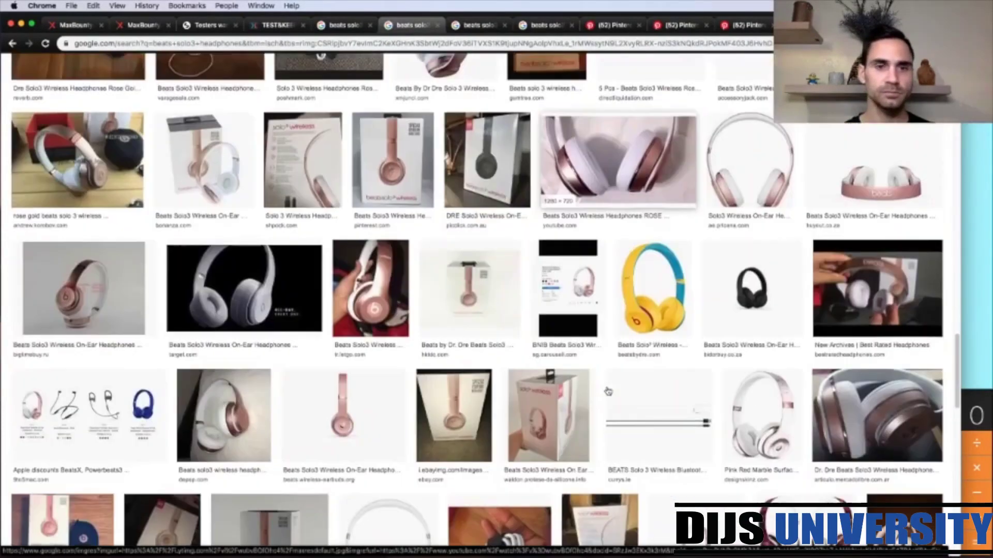
scroll(608, 391, down, 15)
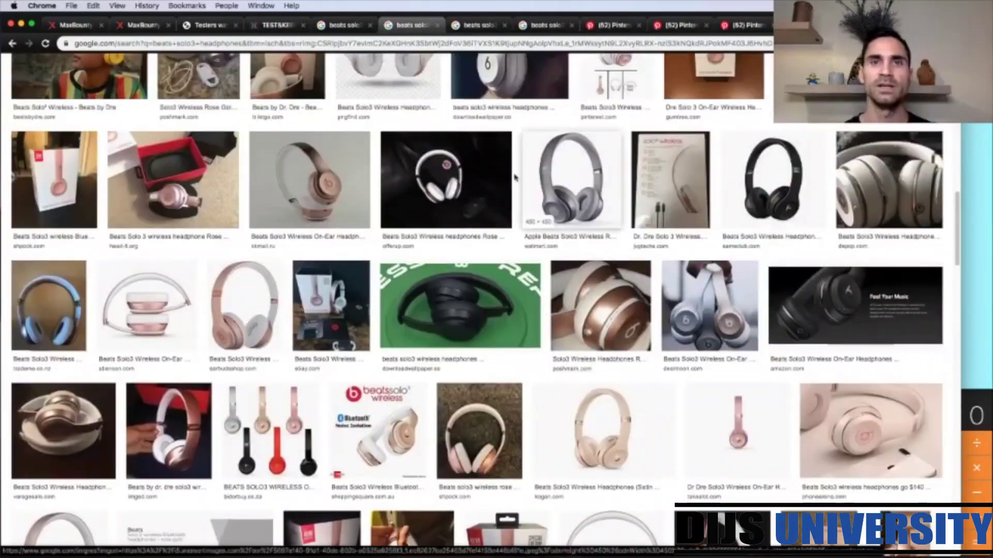
Switch to the related images of people wearing headphones, preview the Tom's Guide photo of the woman in Beats Solo3, and examine its related pictures
key(ctrl+Tab)
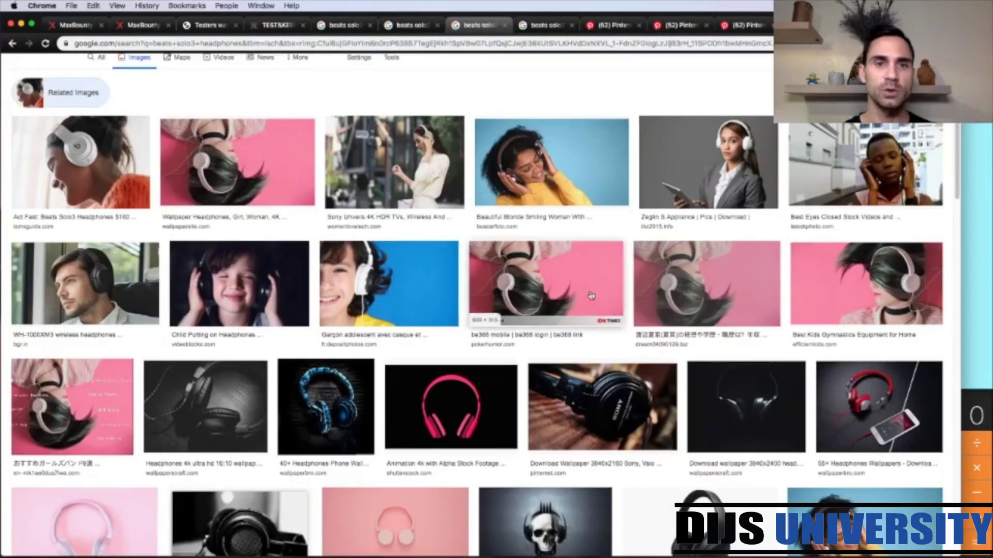
scroll(591, 295, down, 2)
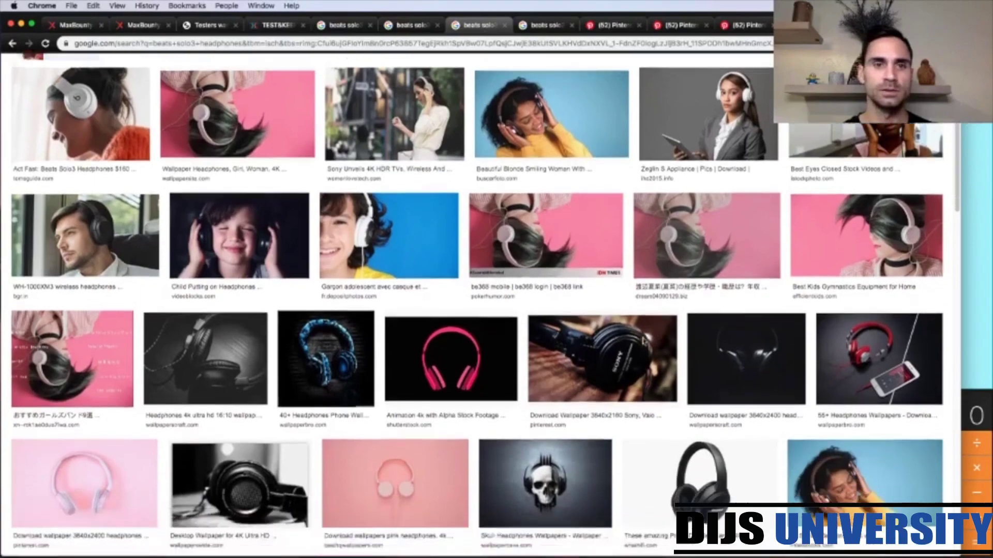
scroll(644, 342, down, 10)
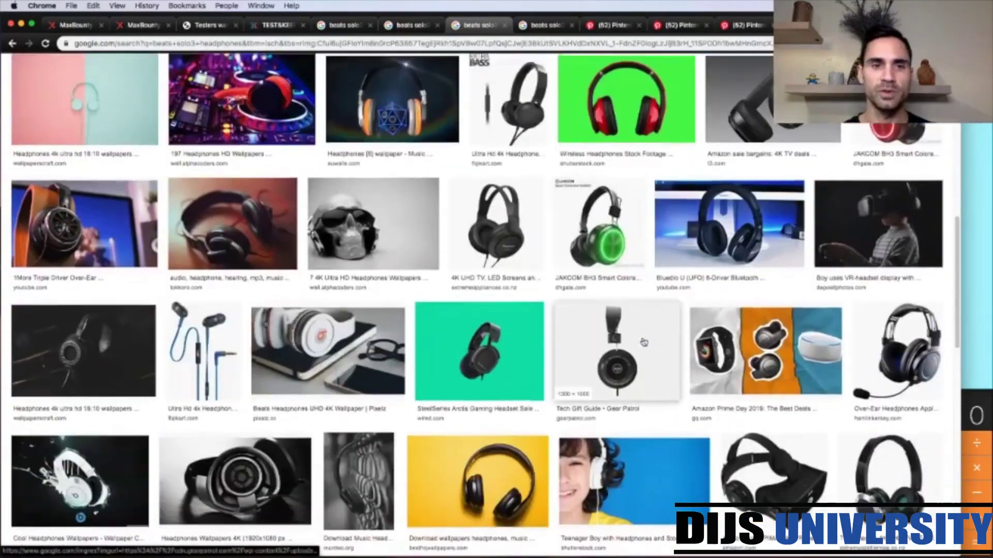
scroll(643, 342, up, 15)
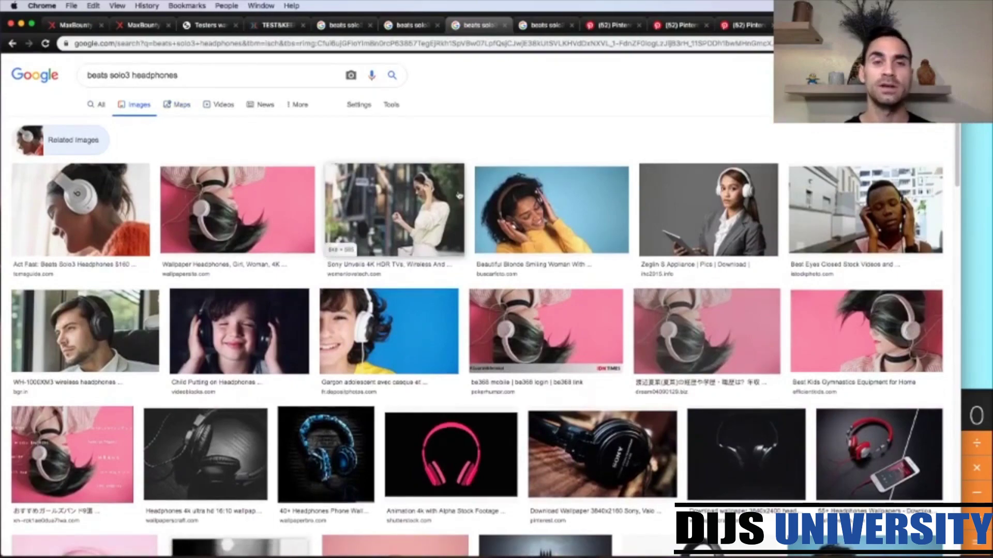
scroll(636, 328, down, 5)
scroll(635, 329, up, 5)
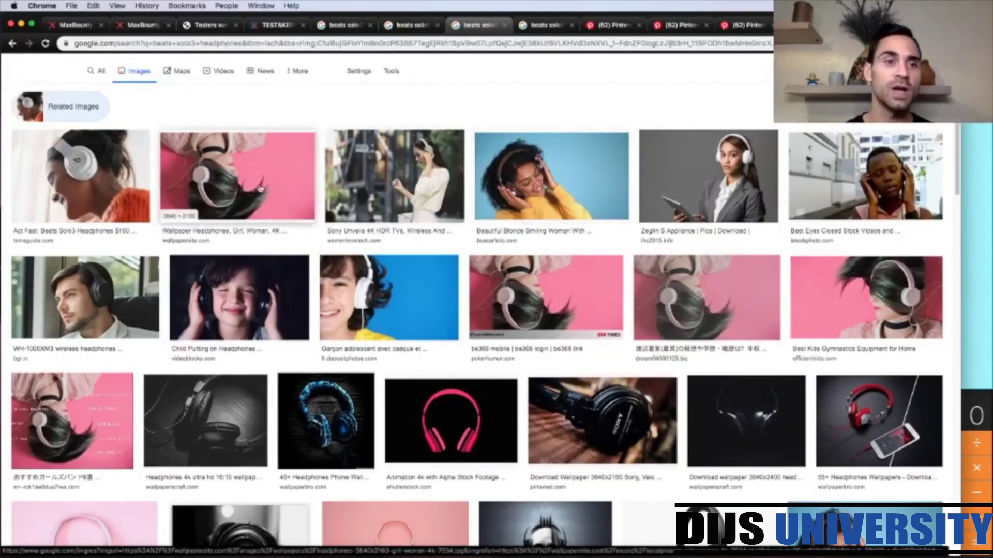
click(83, 171)
scroll(848, 352, down, 4)
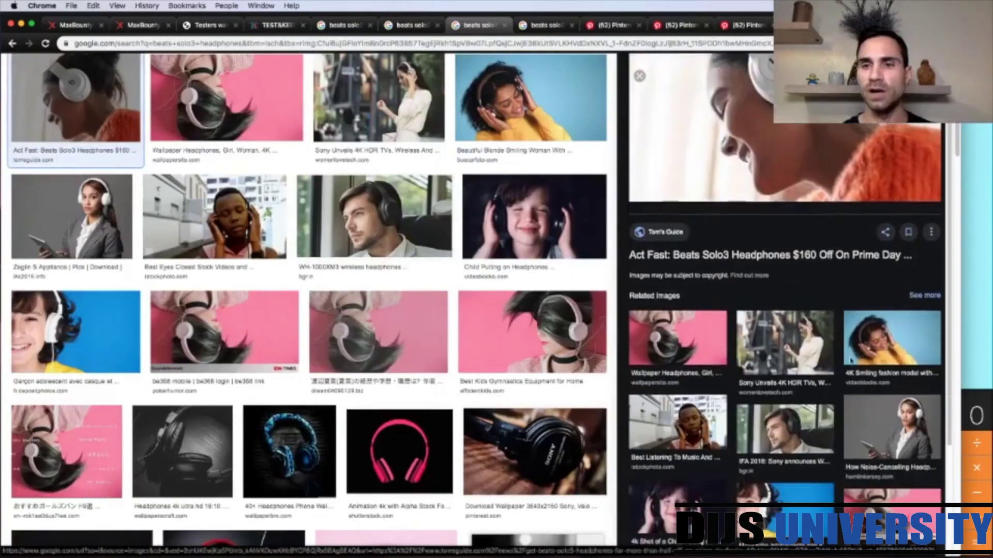
scroll(743, 383, down, 2)
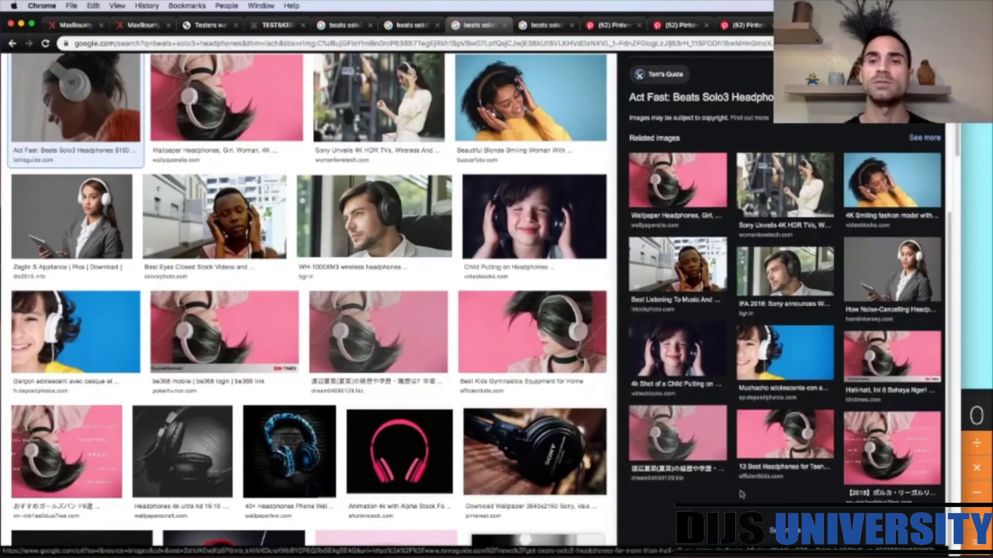
Switch to the related images for the Beats Solo3 Club Collection and look through the colourful headphone and lifestyle photos
click(546, 25)
scroll(563, 344, down, 2)
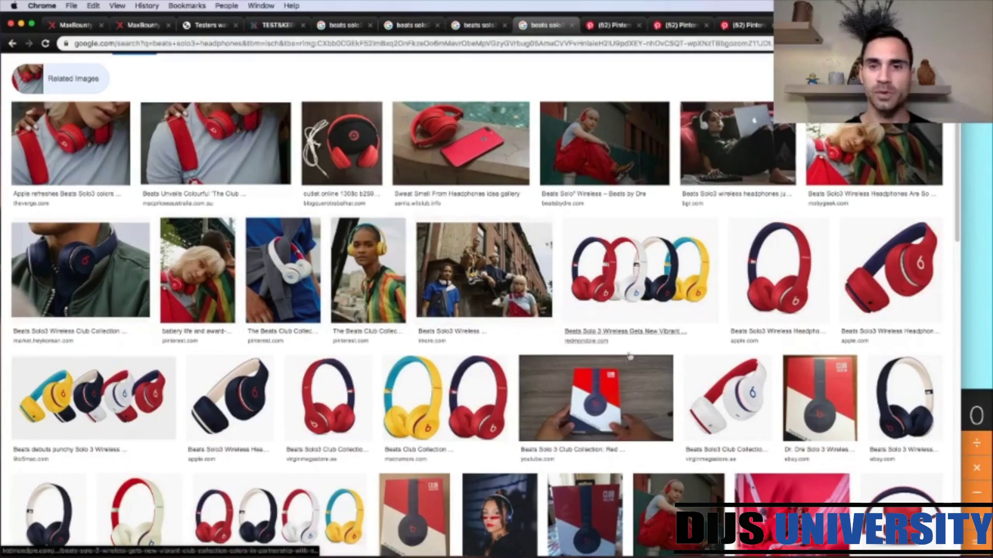
scroll(626, 334, down, 5)
scroll(682, 411, down, 6)
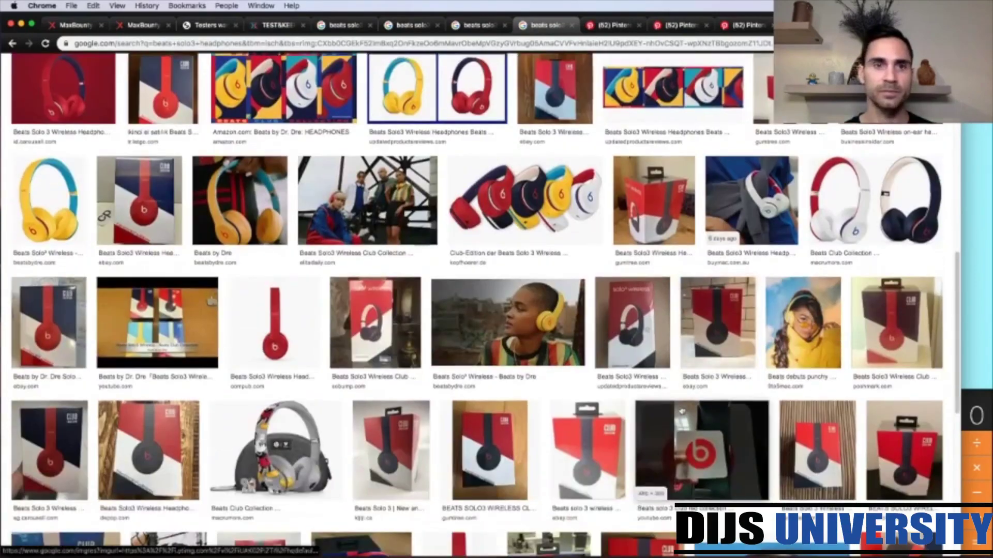
scroll(682, 411, down, 7)
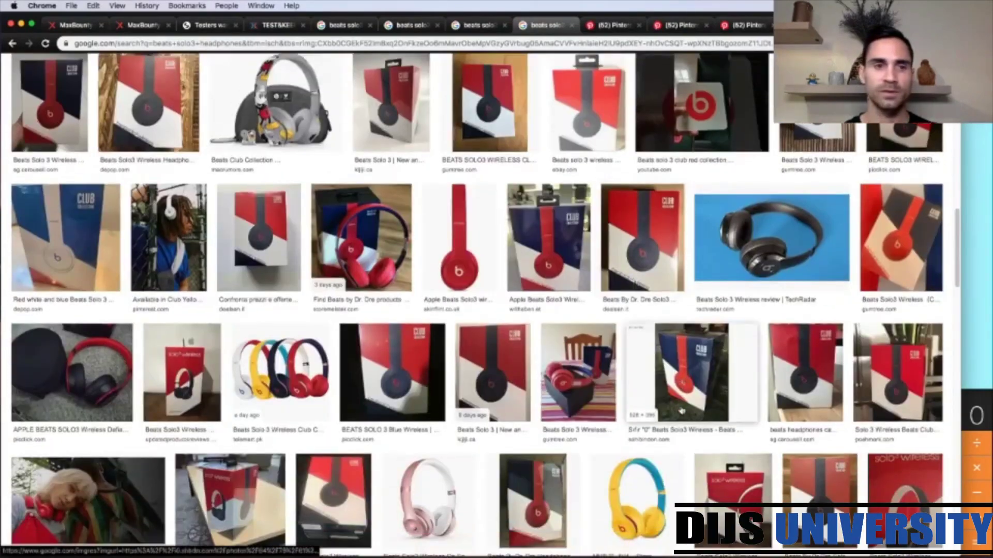
scroll(682, 411, down, 5)
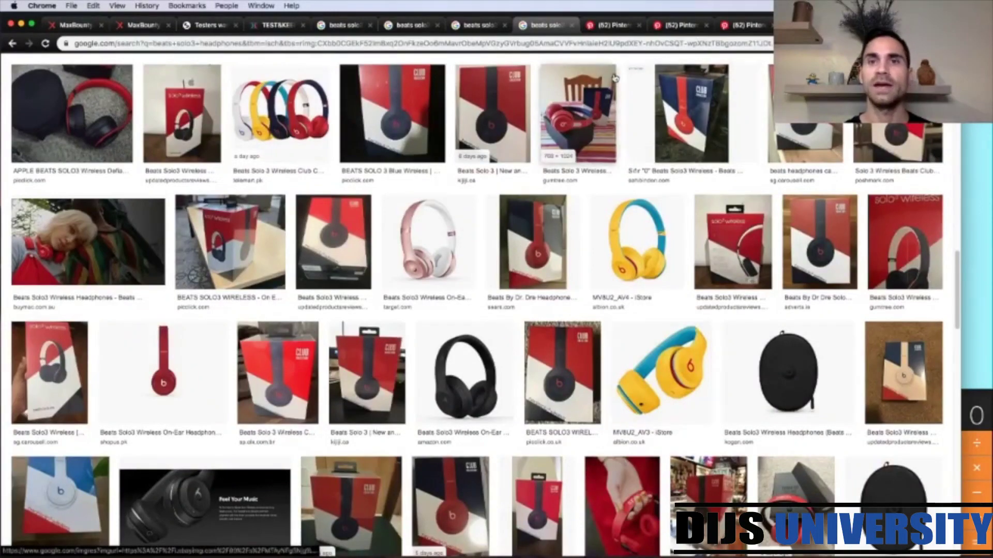
Switch to the first Pinterest pin and examine the similar pins of people wearing headphones for ad image ideas
click(608, 31)
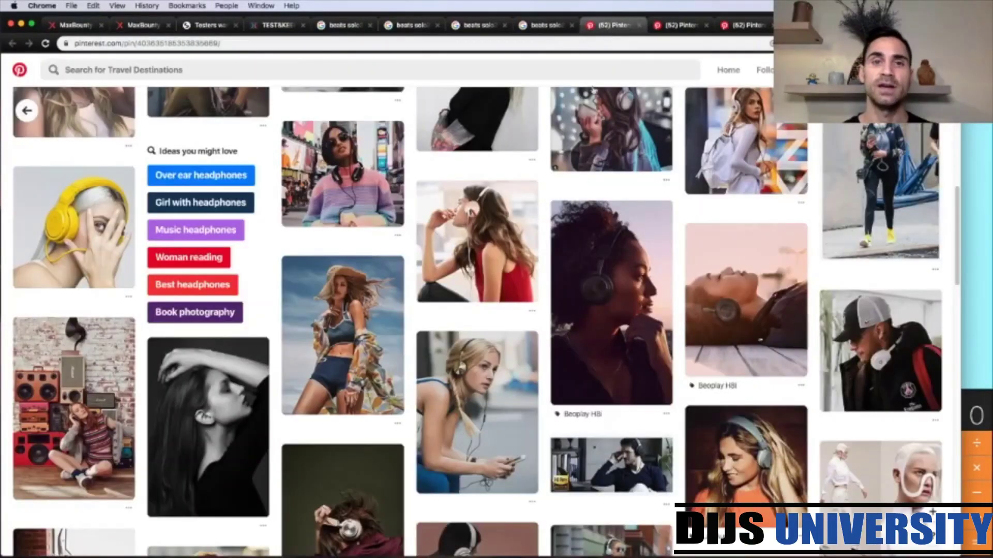
scroll(585, 287, up, 10)
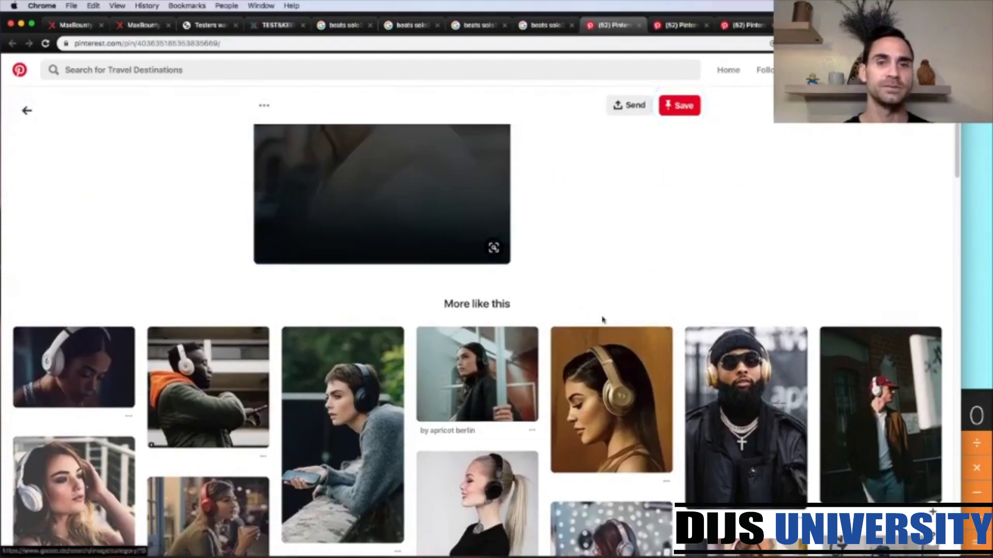
scroll(602, 320, down, 3)
scroll(606, 326, down, 3)
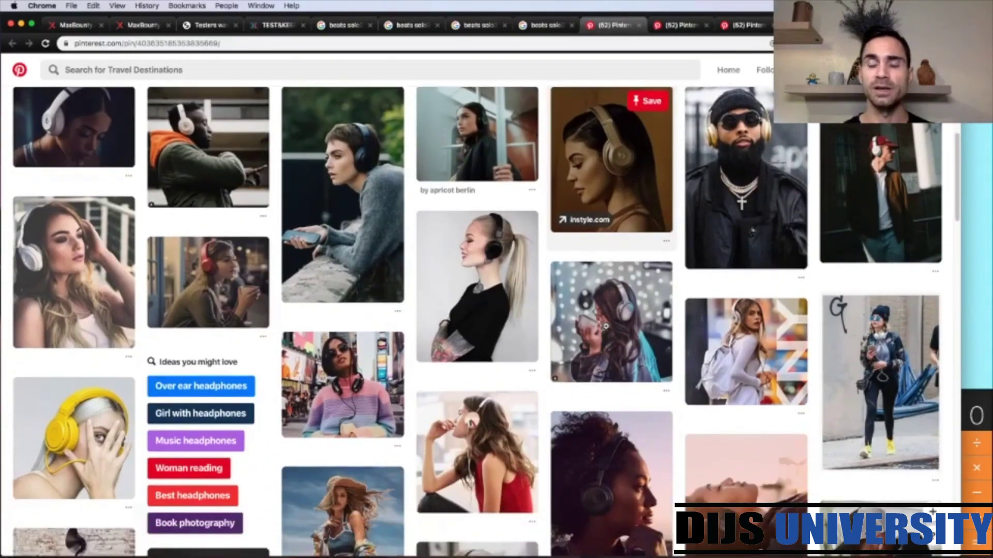
scroll(606, 326, down, 7)
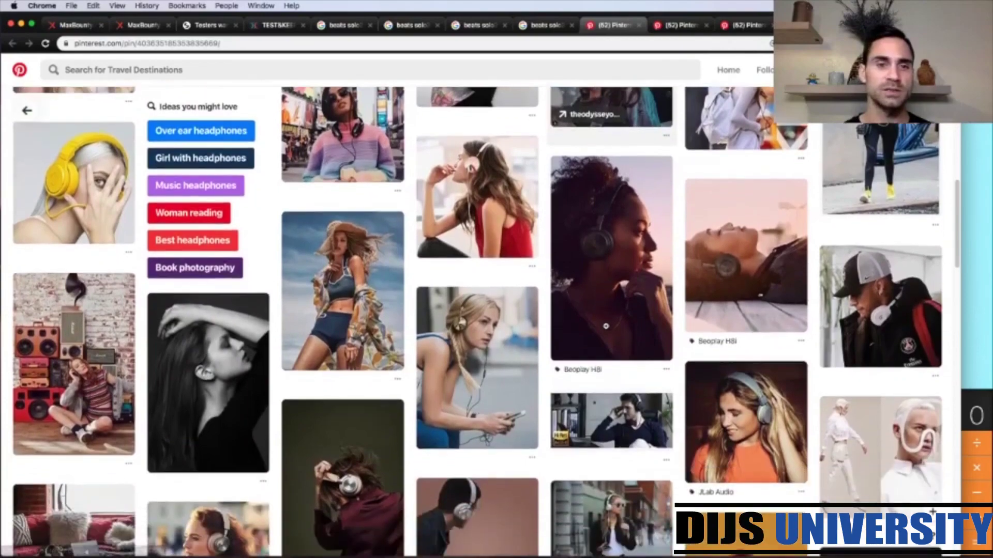
scroll(606, 326, down, 3)
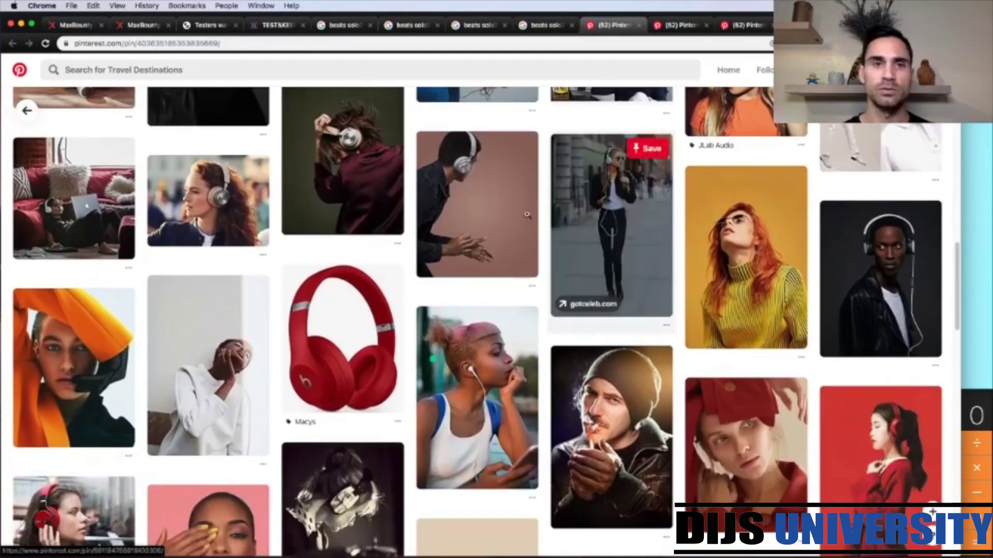
scroll(606, 326, down, 6)
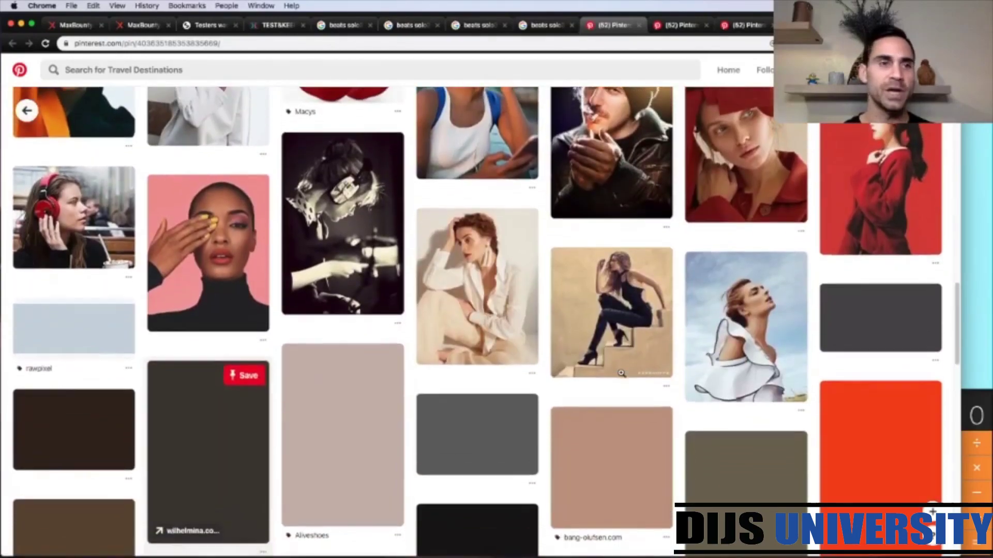
scroll(622, 373, up, 3)
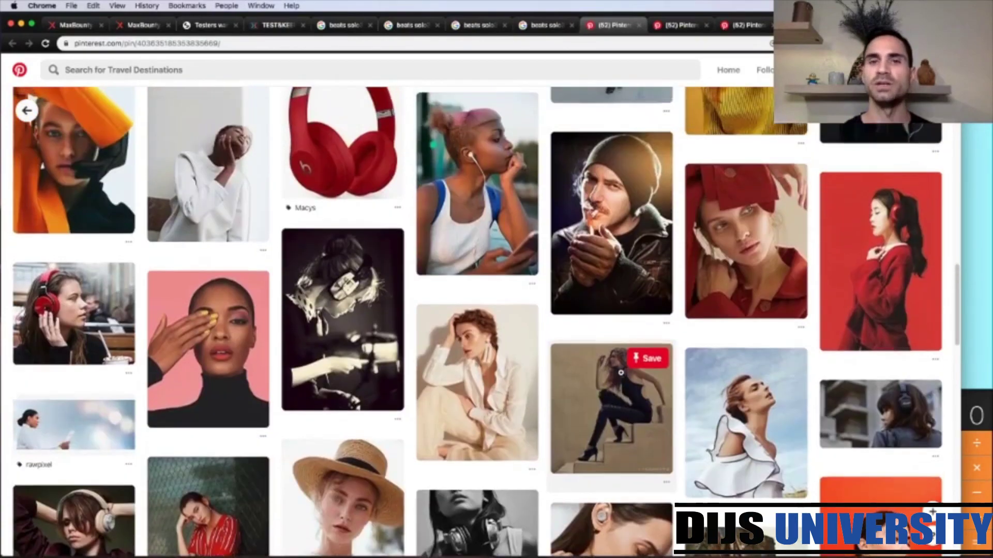
scroll(623, 407, up, 10)
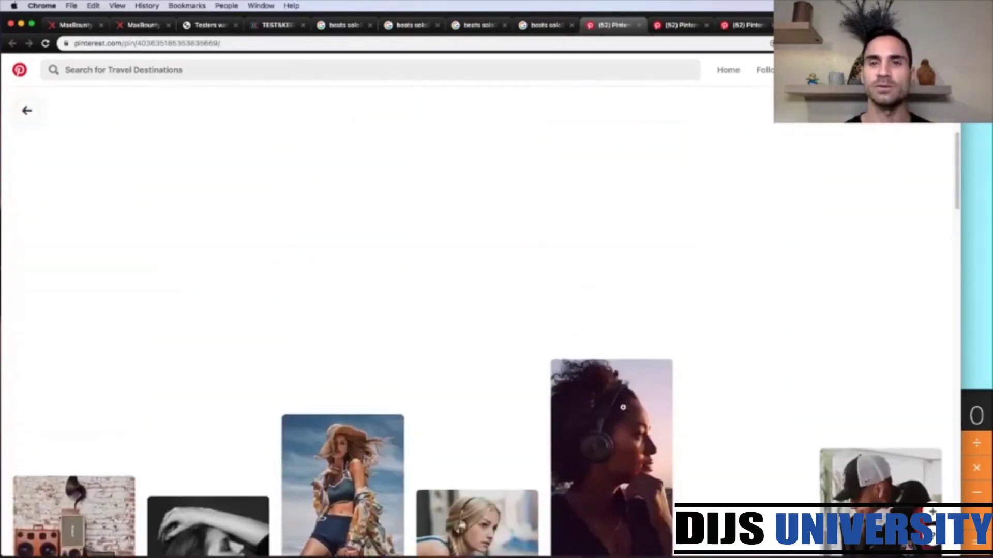
Switch to the second Pinterest pin and look through the similar Beats headphone product pins
click(675, 26)
scroll(637, 258, down, 10)
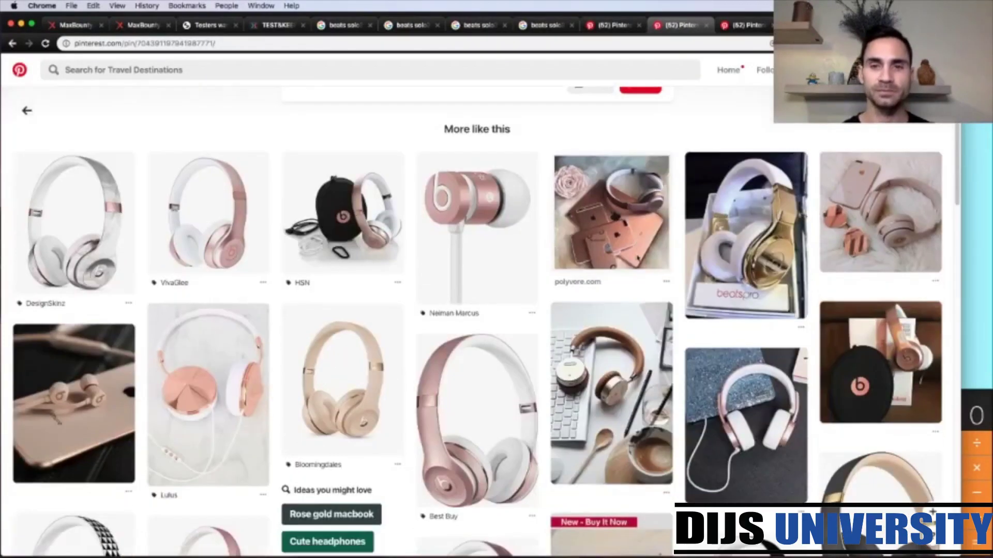
scroll(638, 259, down, 8)
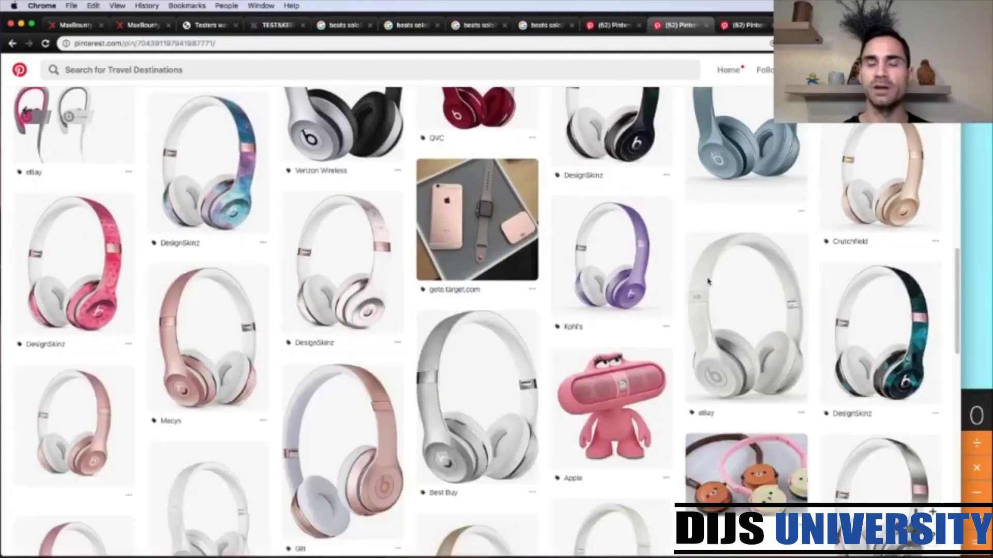
scroll(703, 278, down, 5)
scroll(708, 279, down, 1)
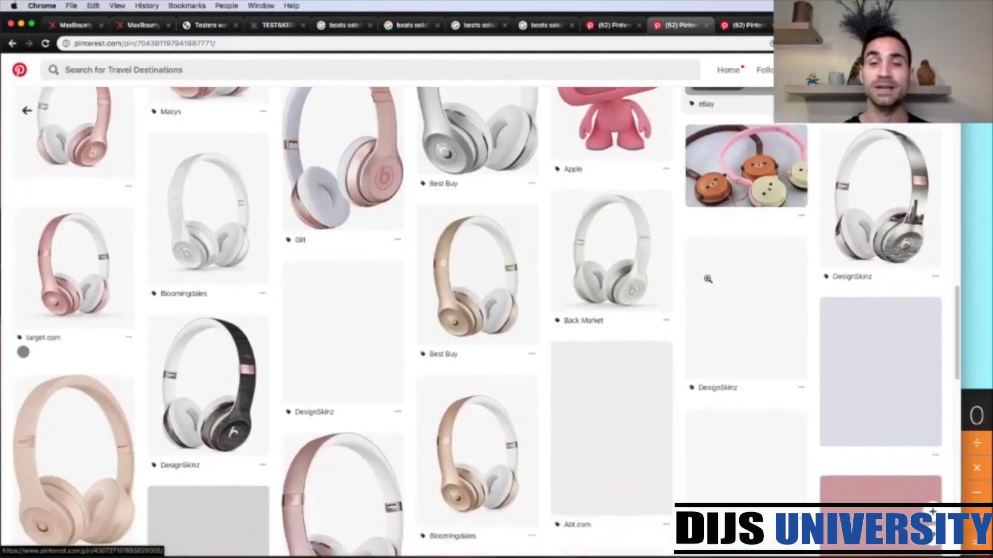
Switch to the third Pinterest pin, about Beats Studio3 Wireless, and examine its similar headphone pins for promotional pictures
click(738, 27)
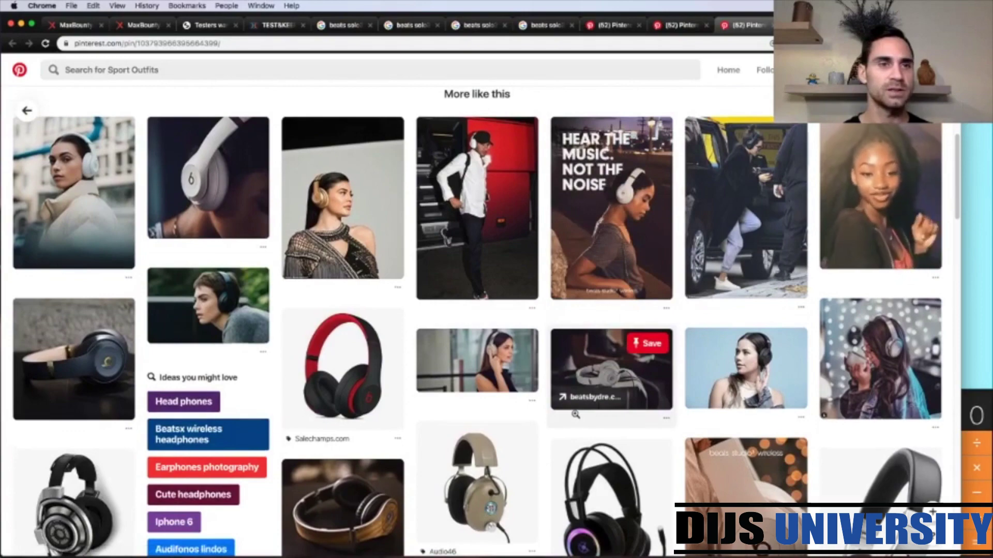
scroll(576, 414, down, 7)
scroll(575, 415, up, 3)
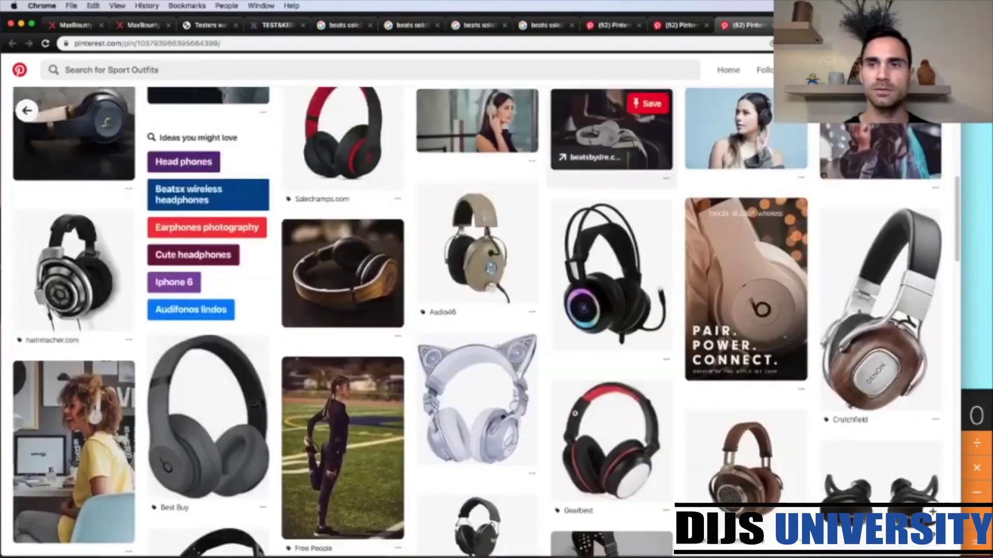
scroll(575, 414, down, 5)
scroll(574, 414, down, 2)
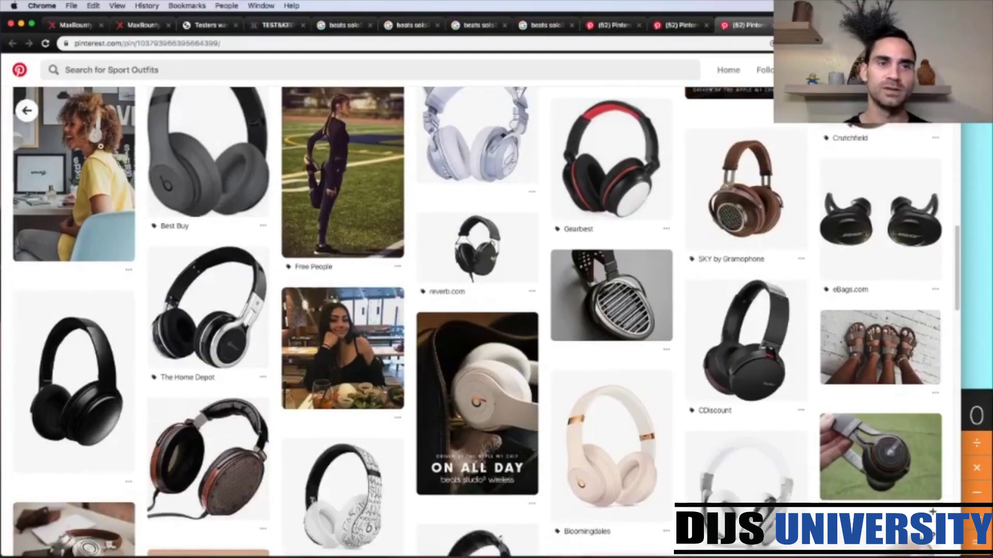
scroll(480, 321, down, 8)
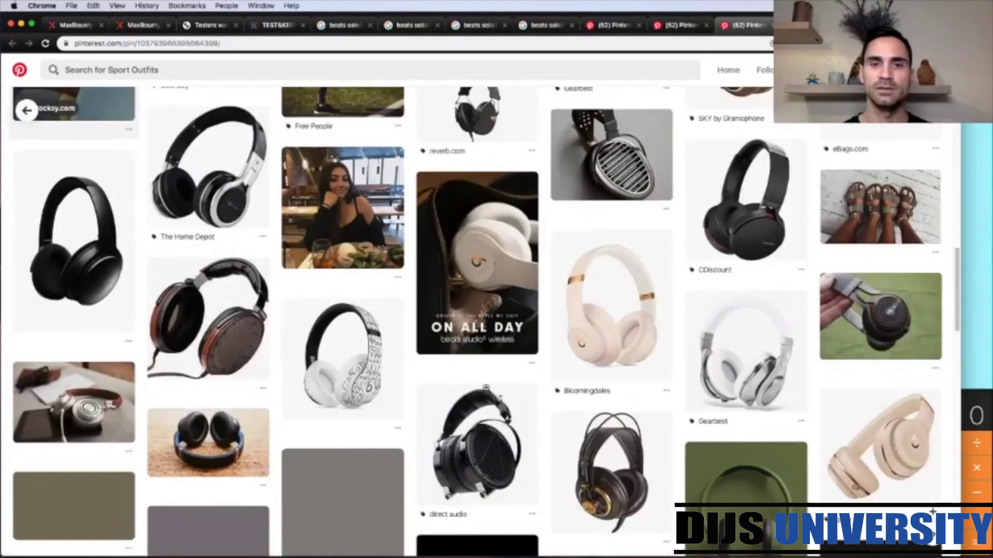
scroll(486, 387, down, 15)
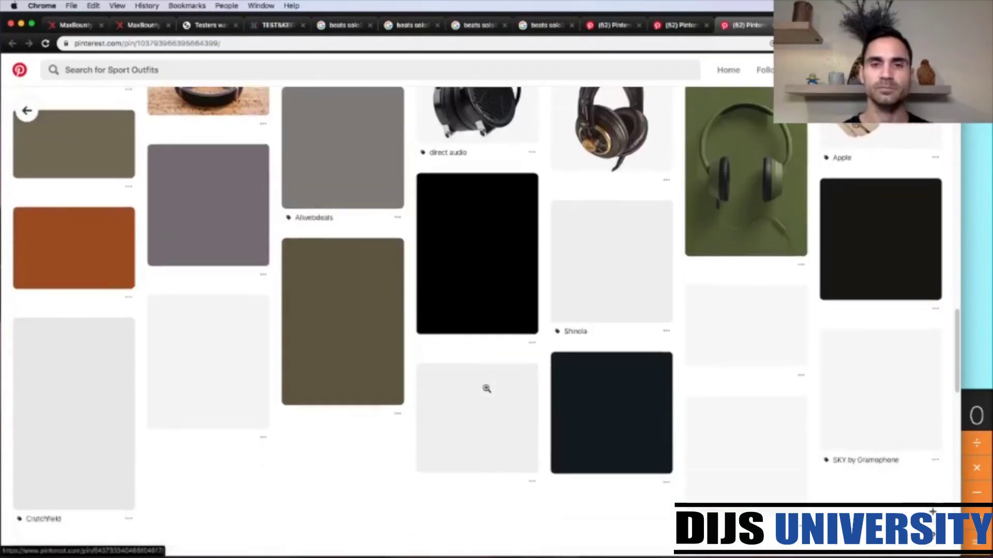
scroll(486, 387, up, 2)
scroll(486, 388, up, 2)
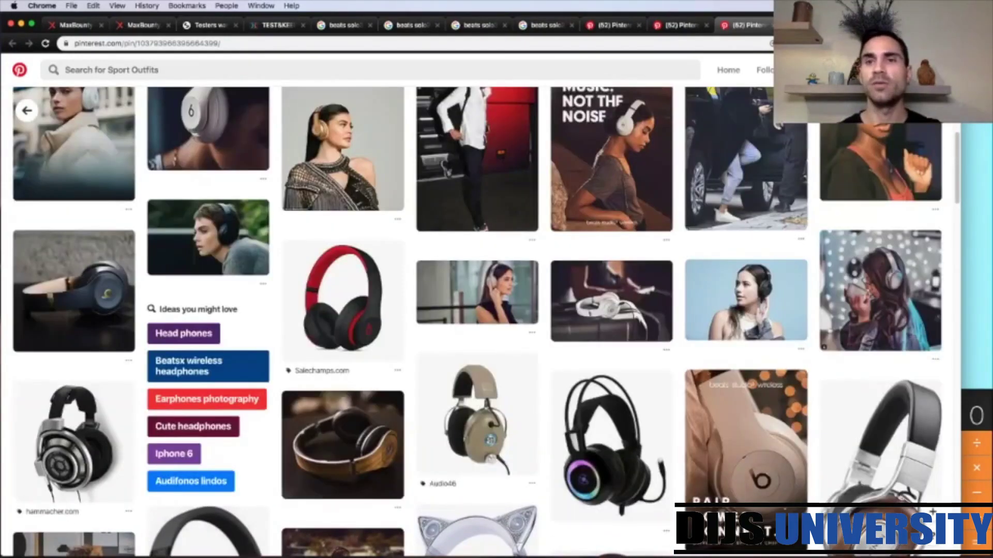
scroll(726, 180, up, 4)
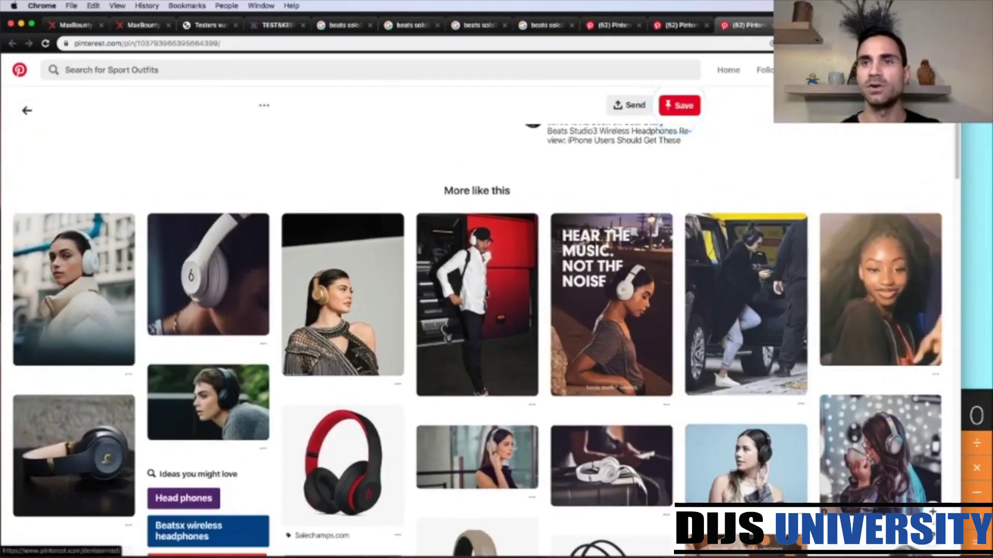
Switch to Ads Manager and begin the Traffic campaign's name with US-BeatsHeadphones-ID
key(ctrl+Tab)
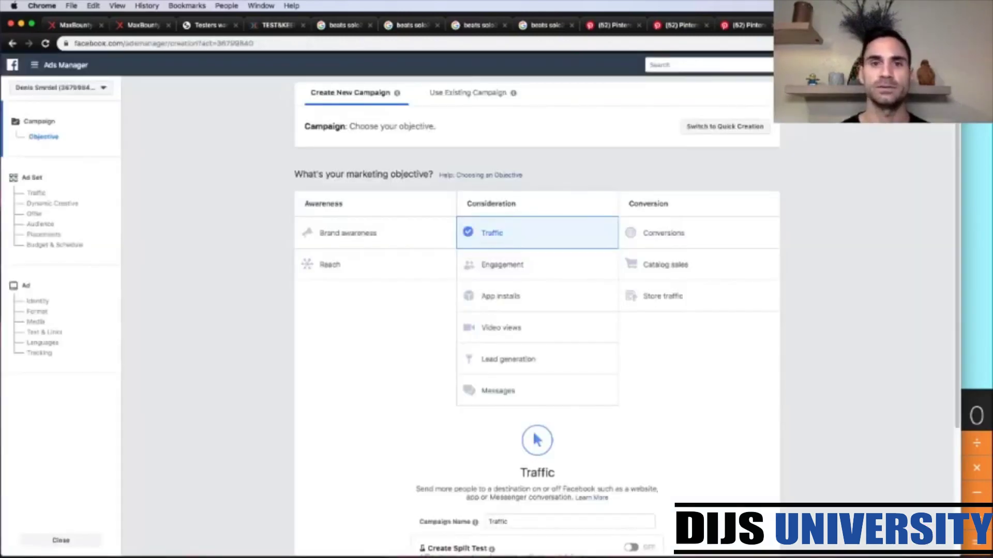
scroll(468, 238, down, 1)
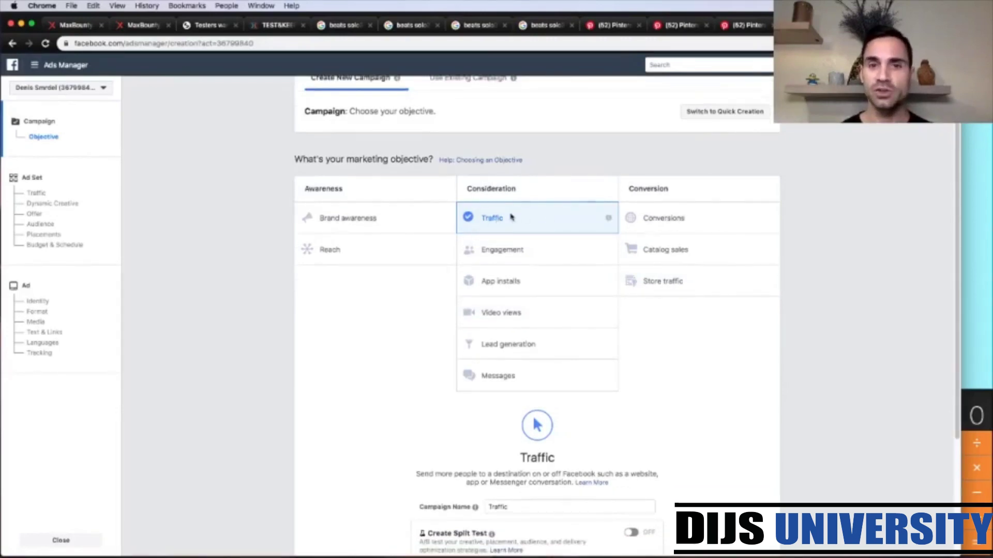
scroll(554, 344, down, 5)
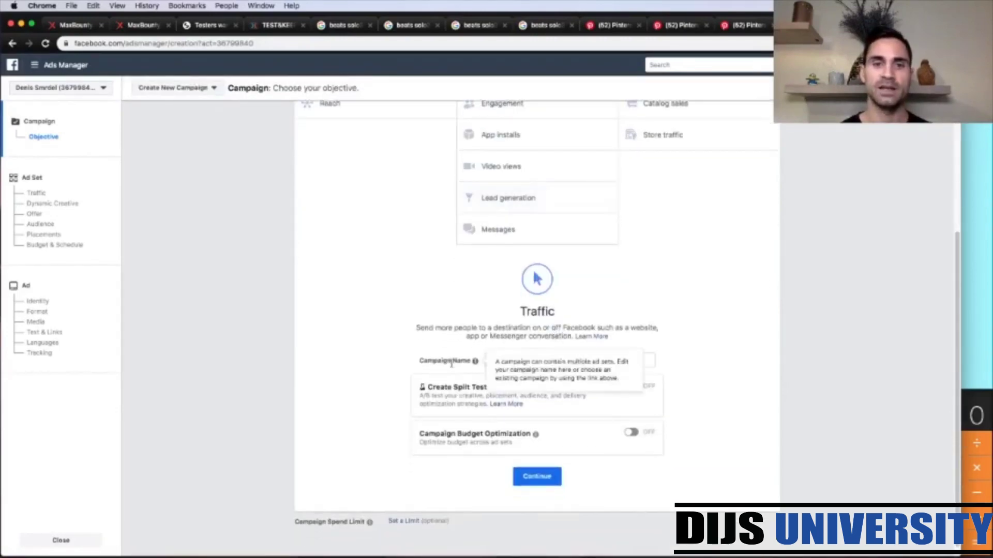
double_click(514, 360)
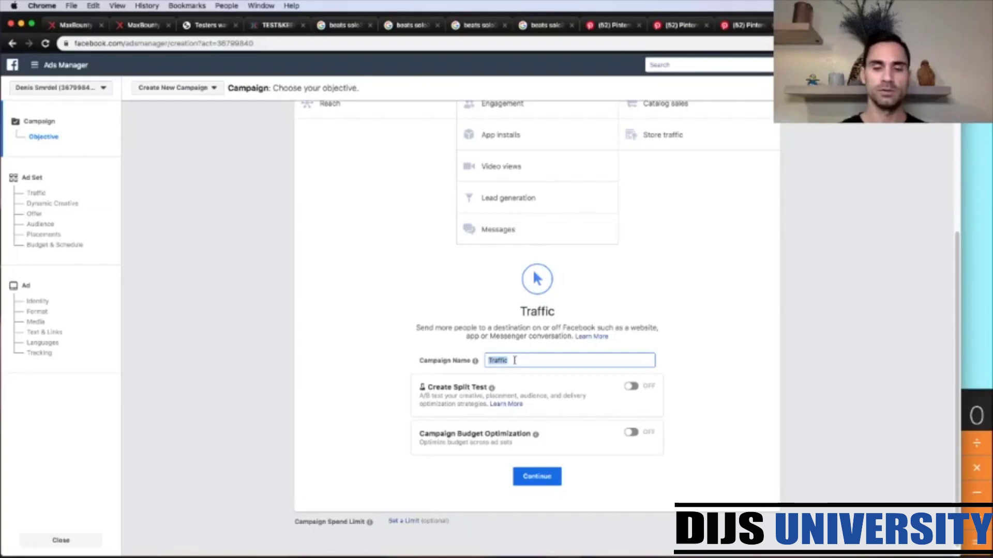
text(US)
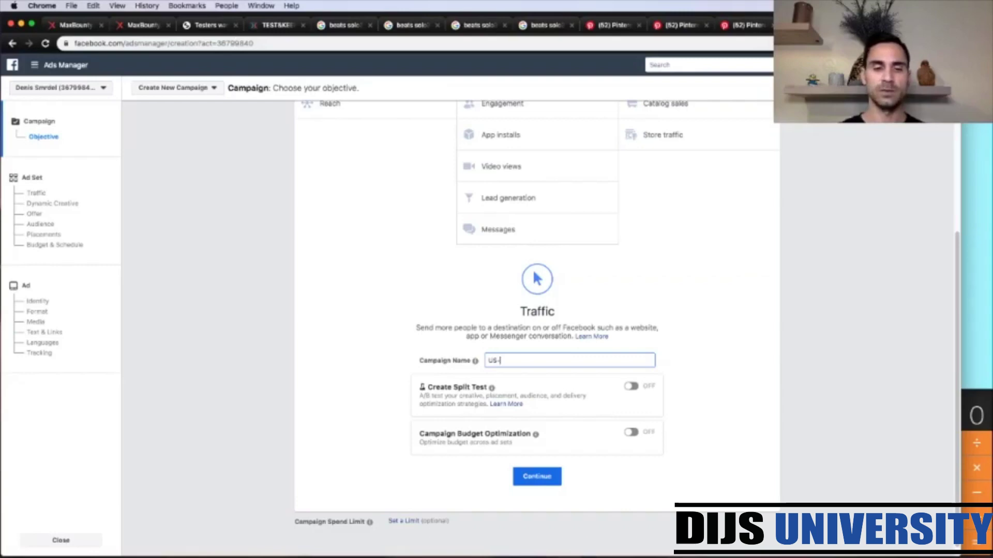
text(-Beats)
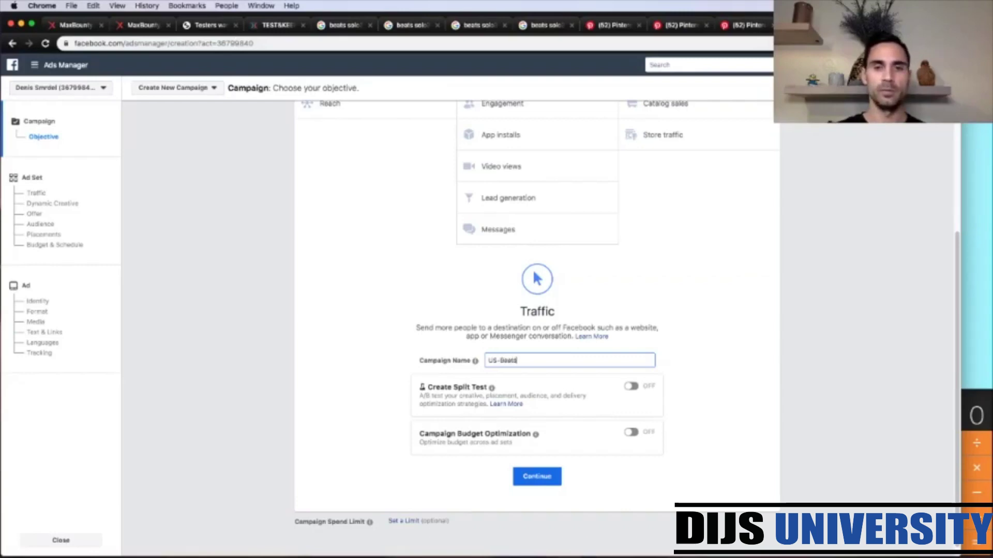
key(BackSpace)
key(BackSpace)
key(BackSpace)
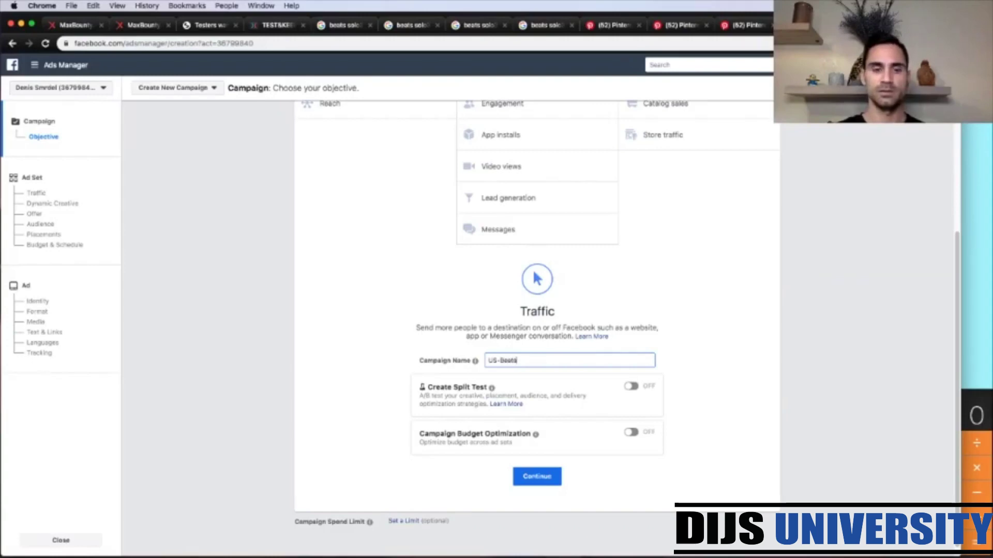
text(atshead)
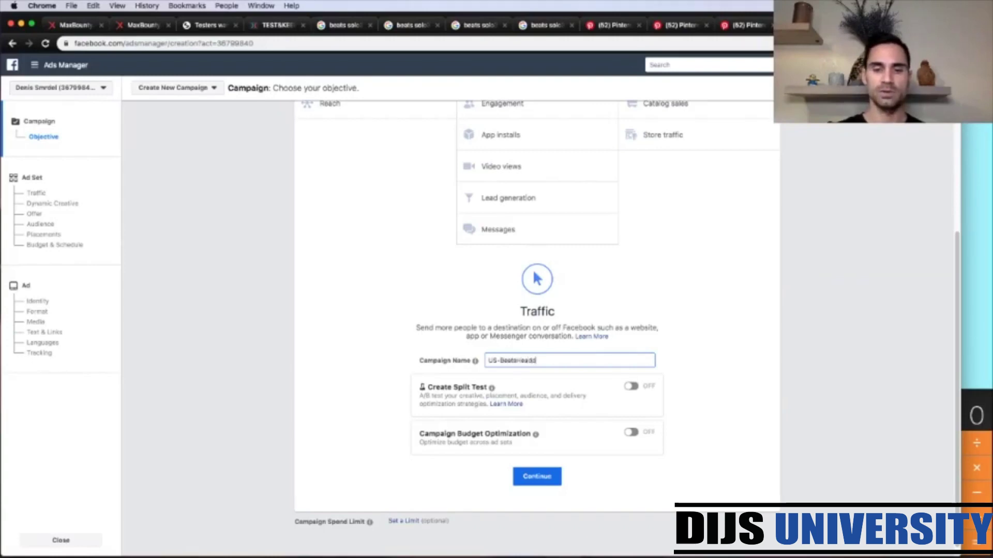
text(phone)
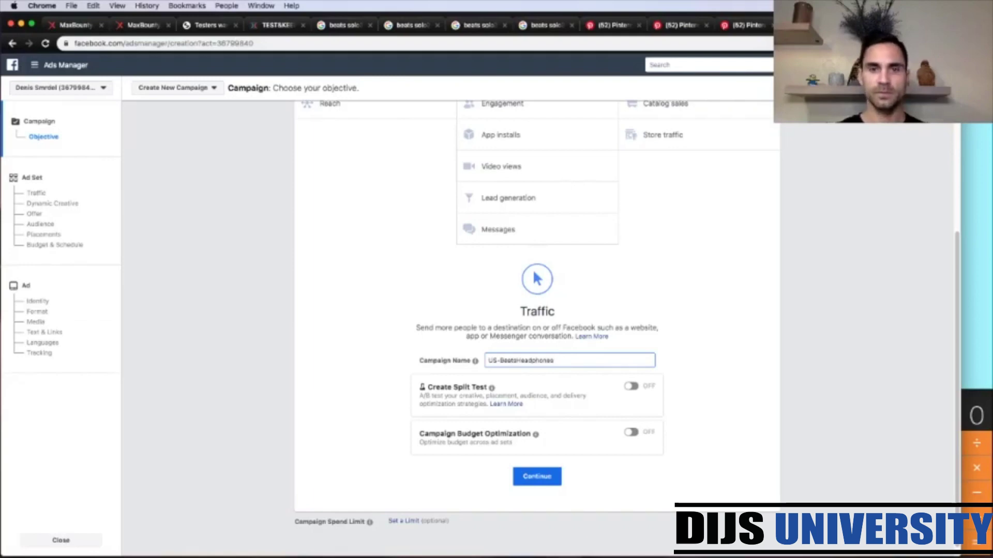
text(s-)
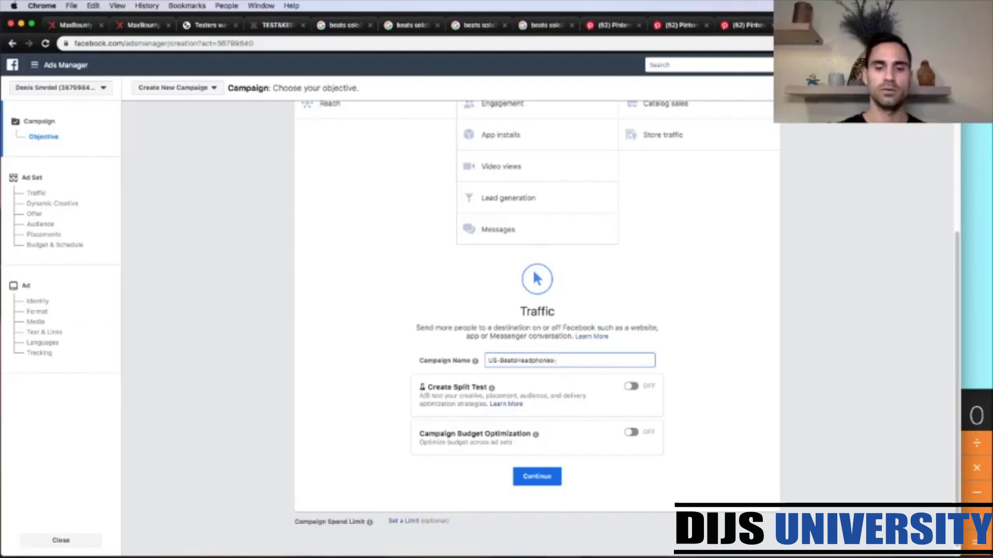
text(ID-)
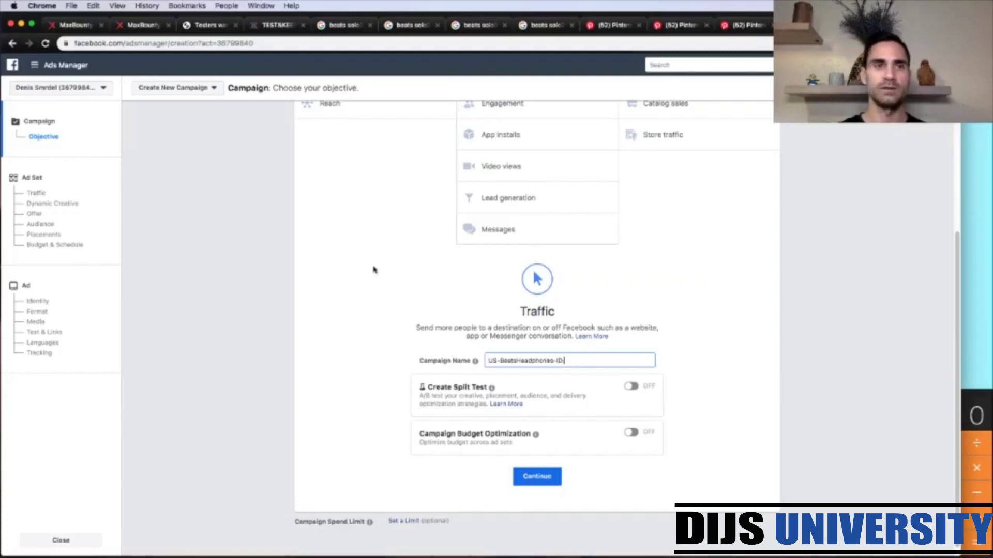
Complete the campaign name as US-BeatsHeadphones-ID: 17163-IG, copying the offer ID from the MaxBounty offer page, and continue to the ad set
click(140, 25)
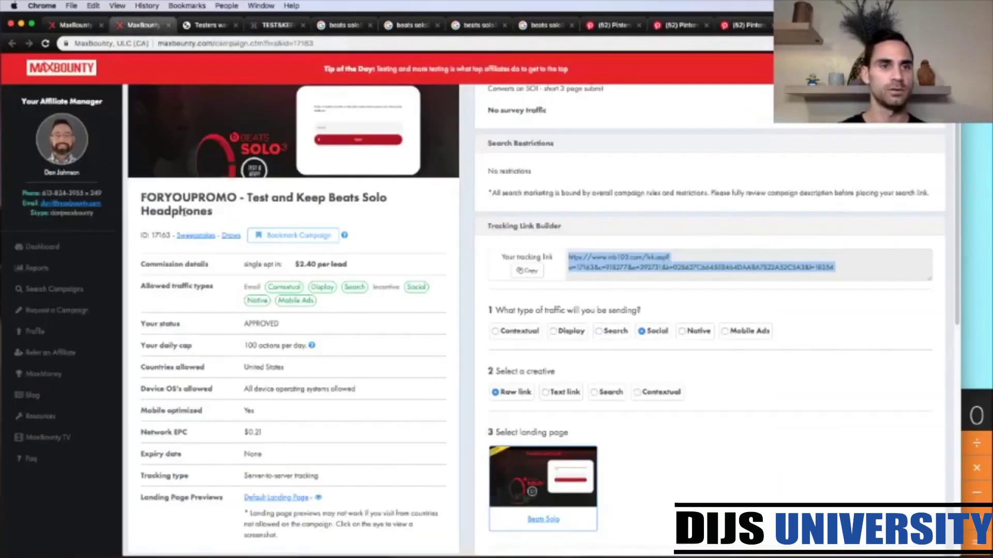
double_click(156, 236)
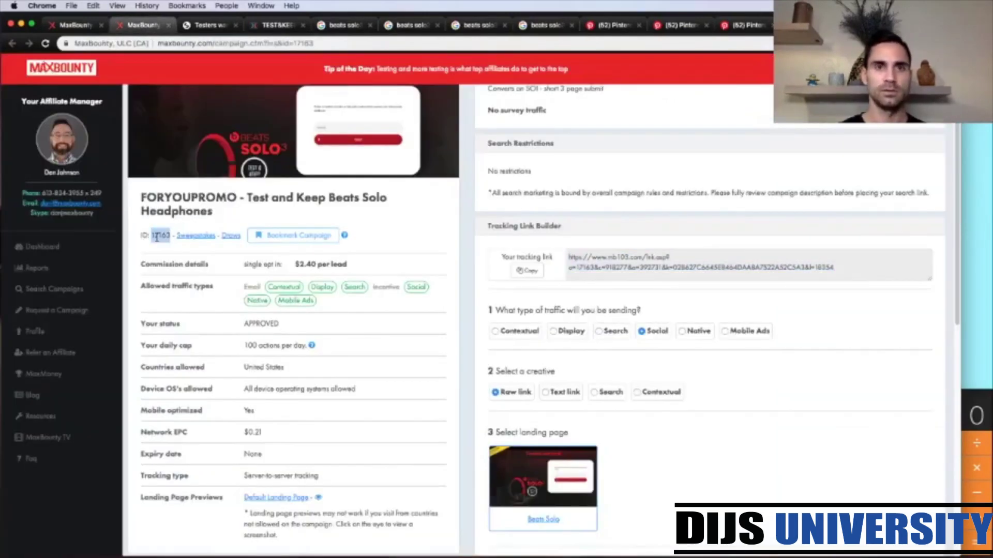
key(super+c)
key(super+alt+Left)
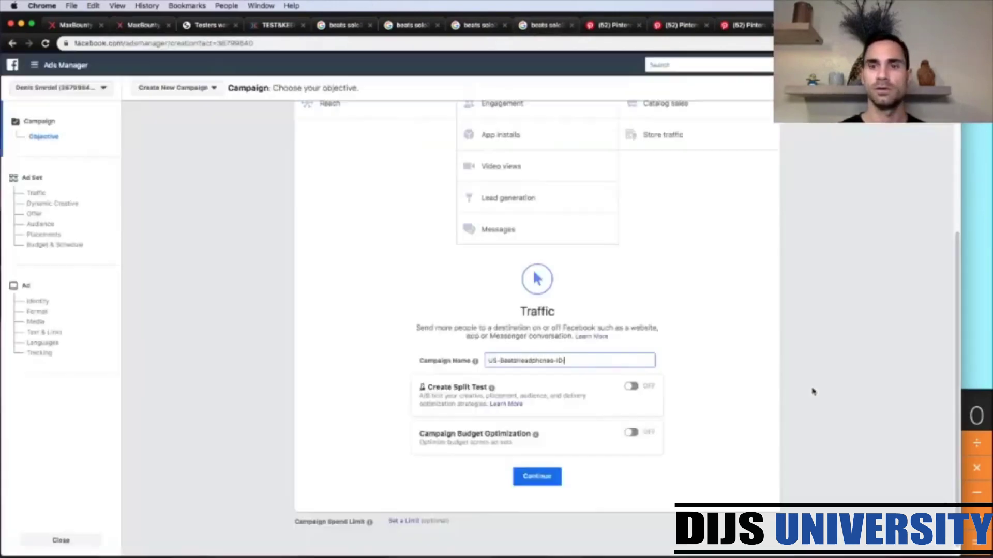
key(super+v)
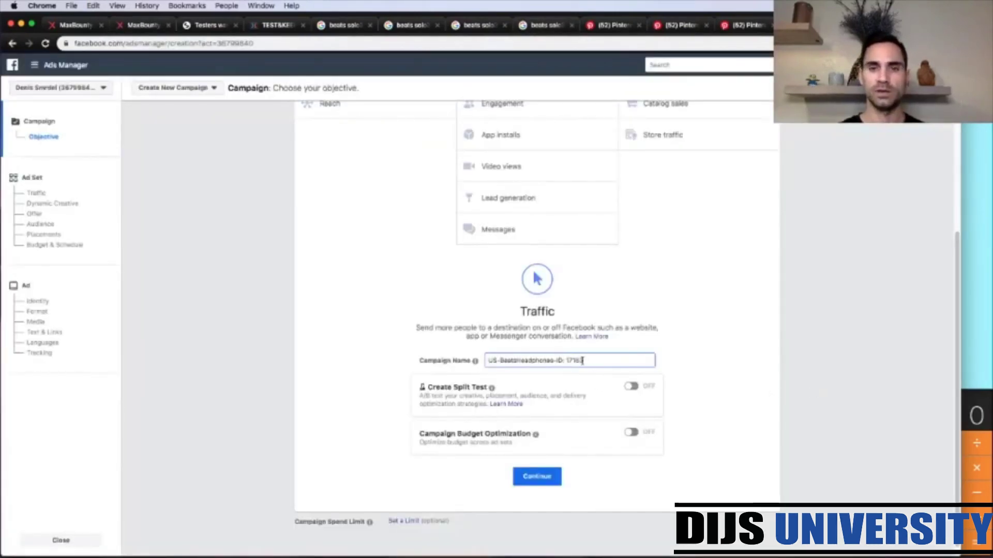
text(-)
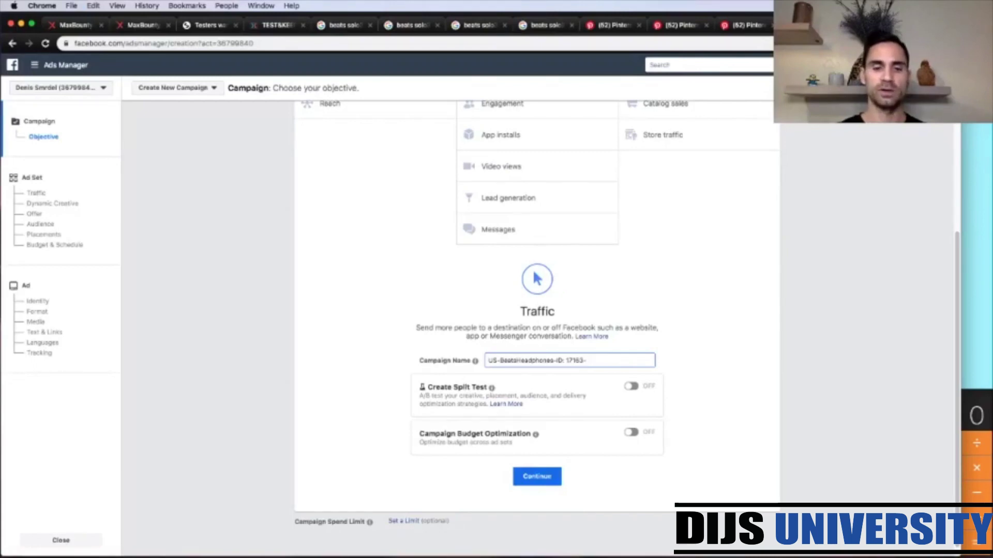
text(IG)
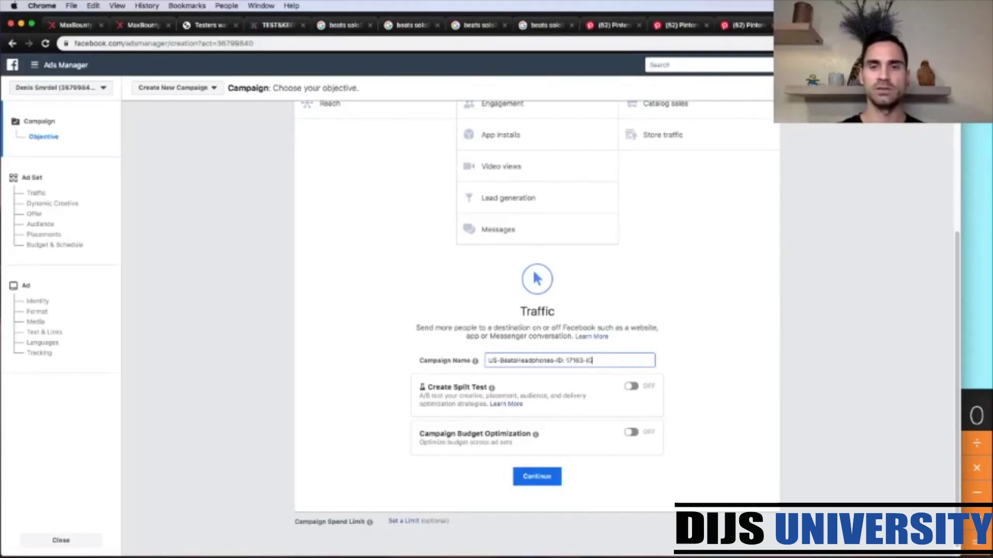
click(746, 390)
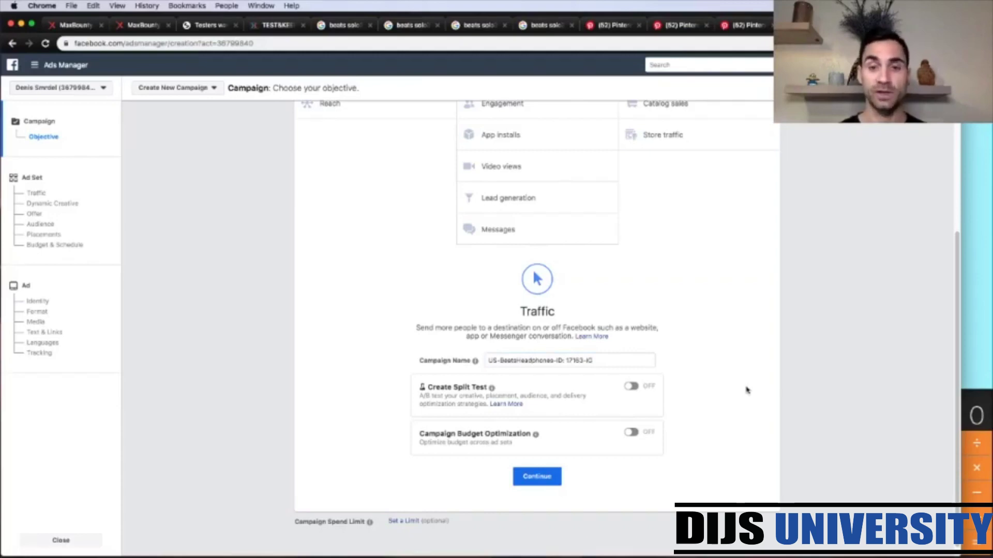
click(548, 476)
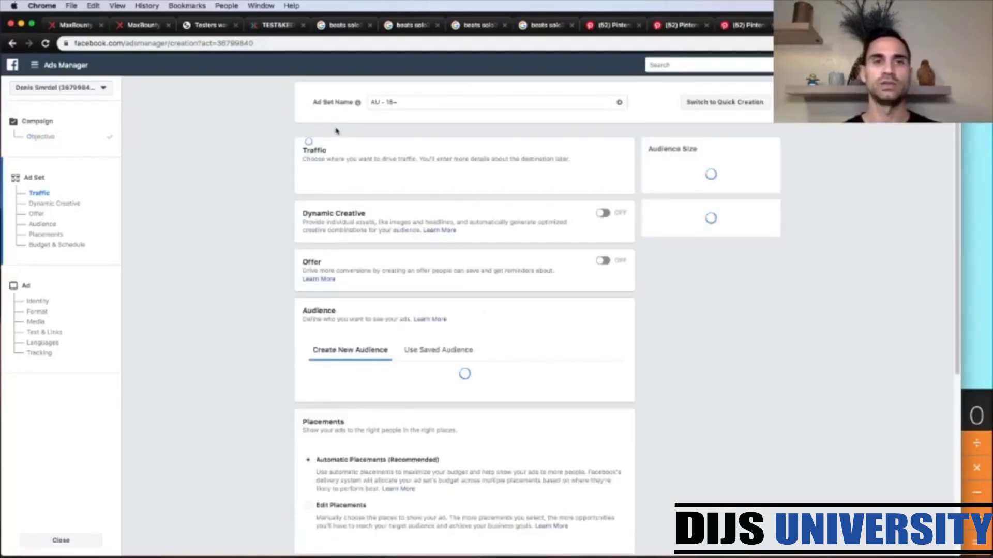
Name the ad set US-F-18/65-Beats
triple_click(401, 104)
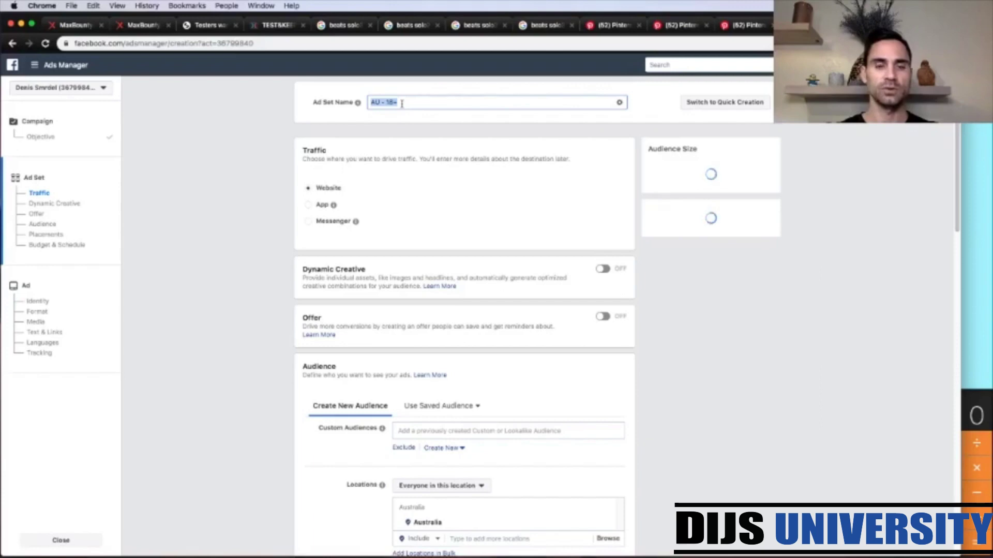
text(US-F)
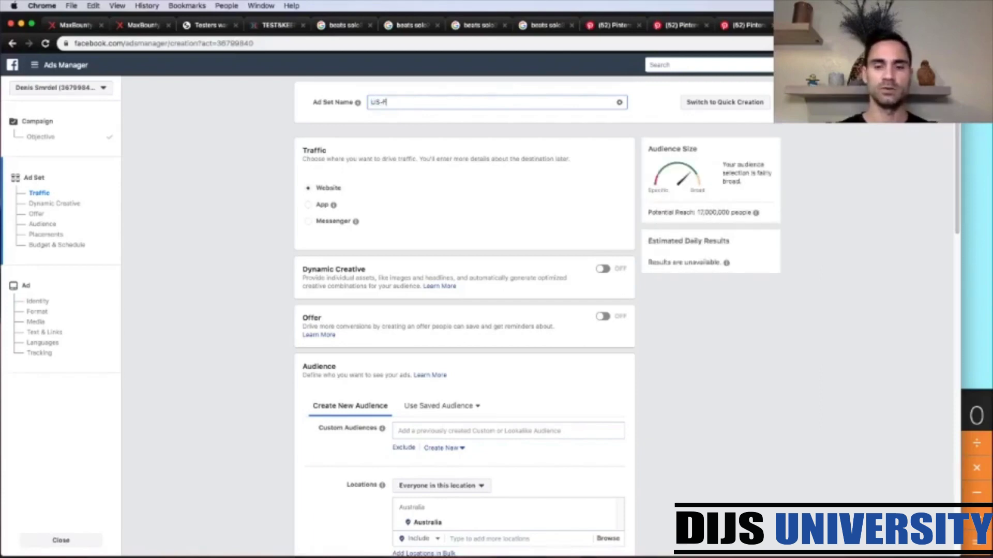
text(-)
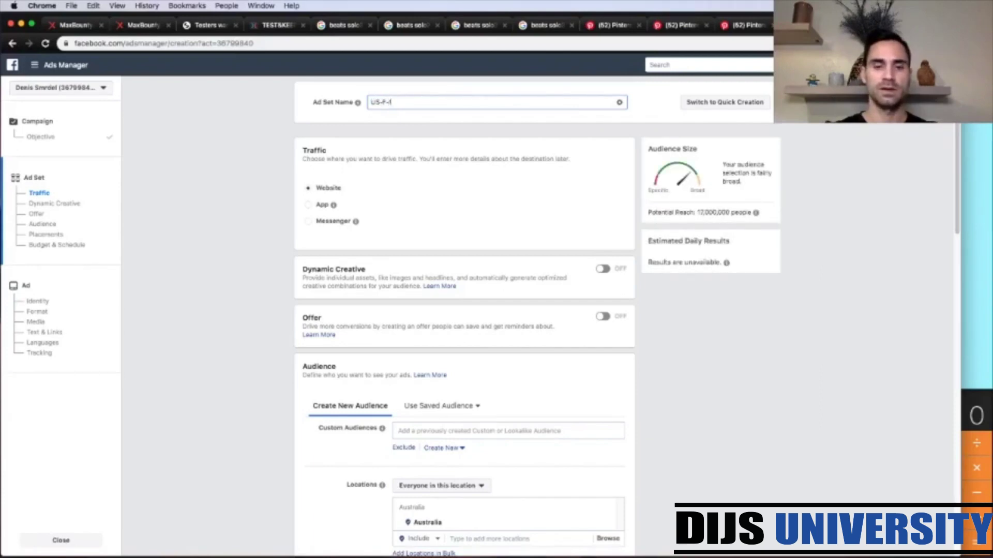
text(18/65)
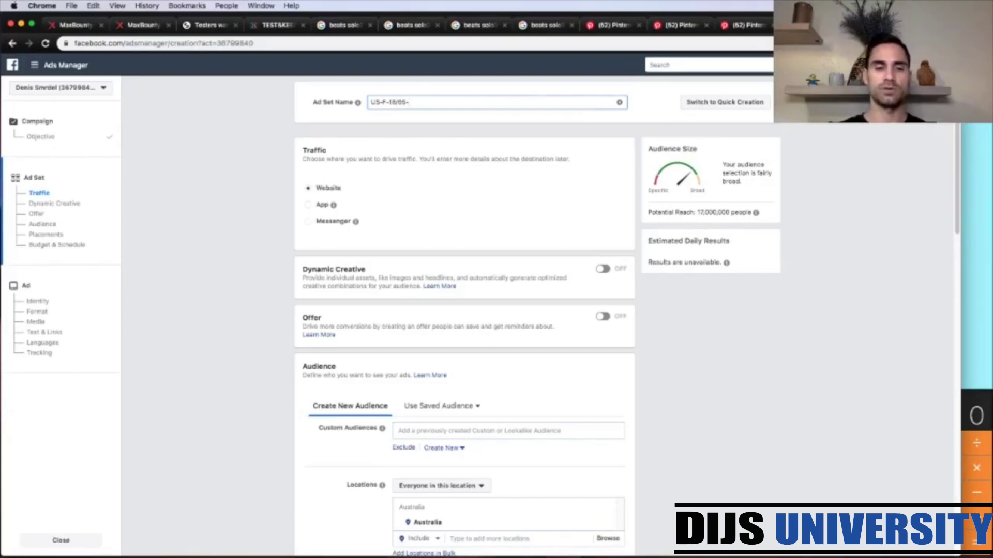
text(-)
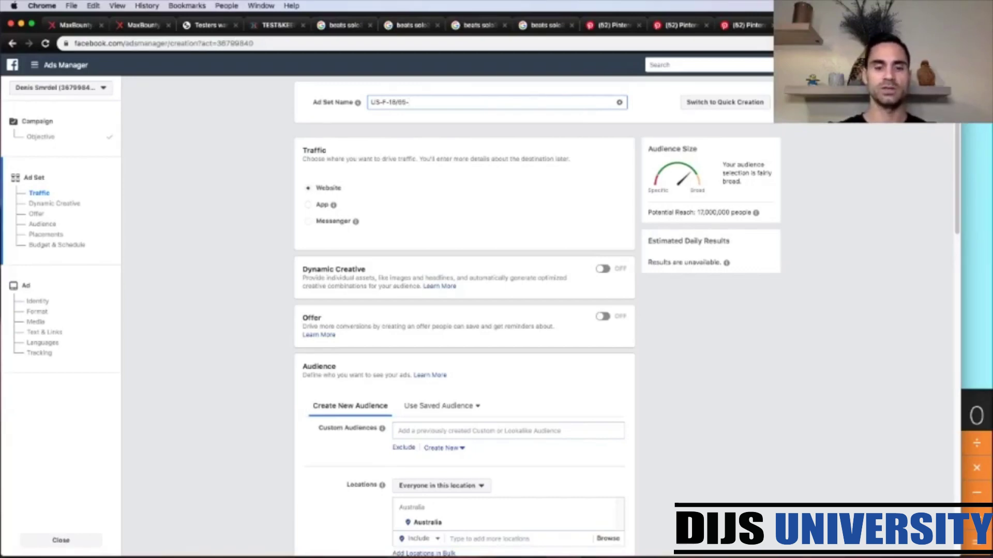
text(Beats)
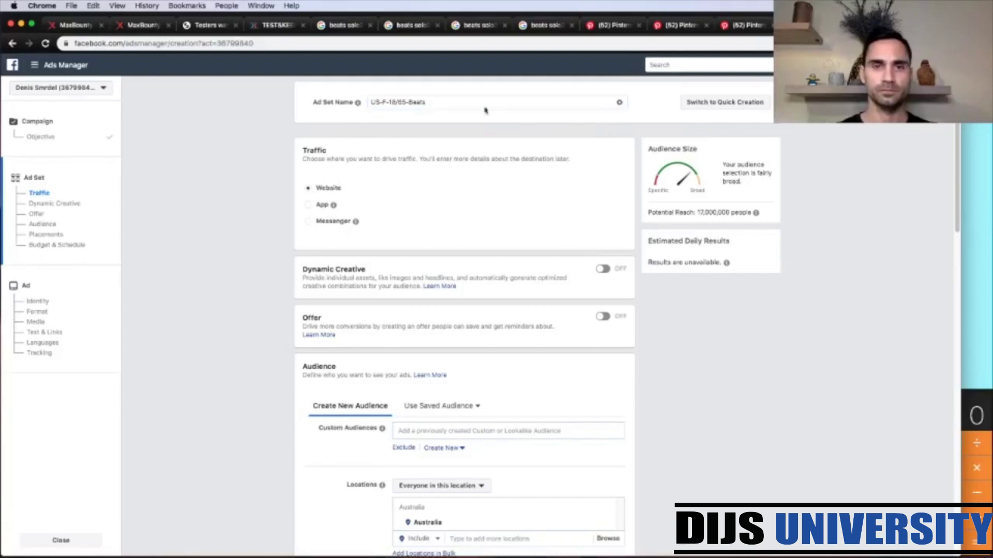
double_click(418, 103)
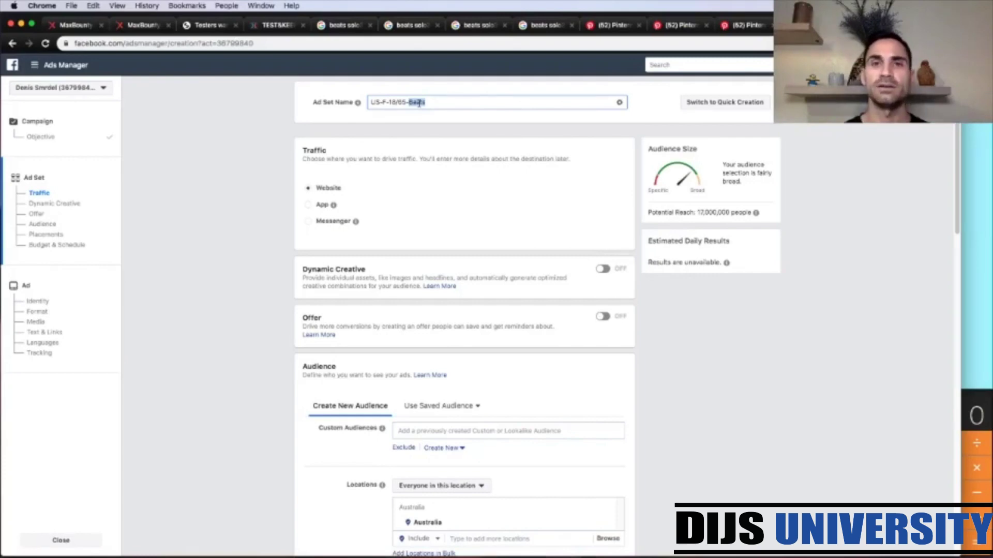
click(598, 133)
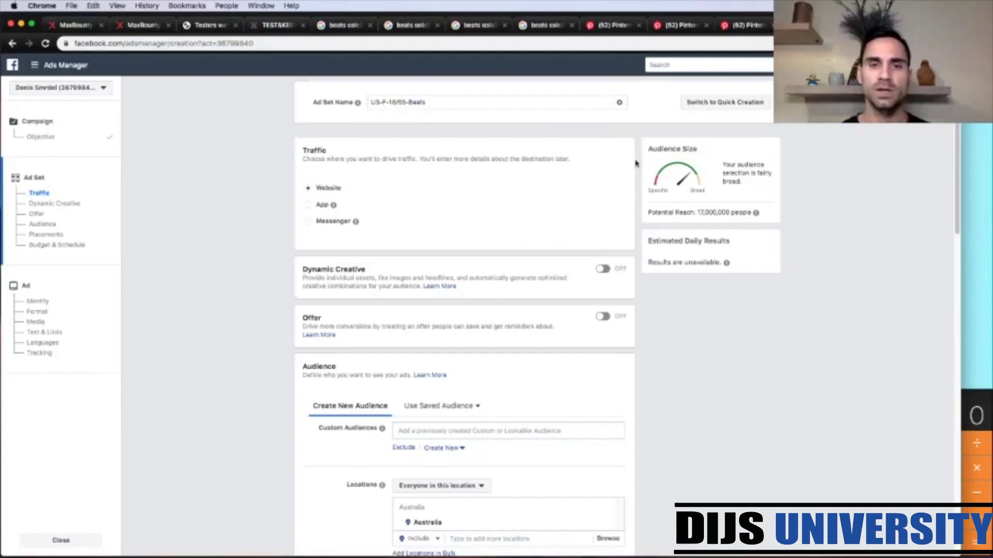
Replace Australia with United States as the audience location and restrict the gender to Women
scroll(635, 161, down, 5)
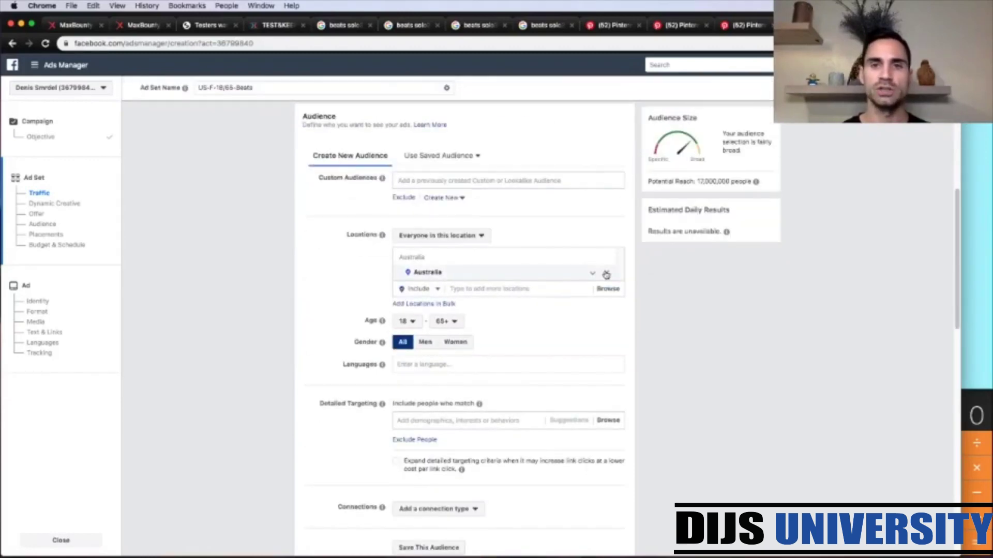
click(606, 275)
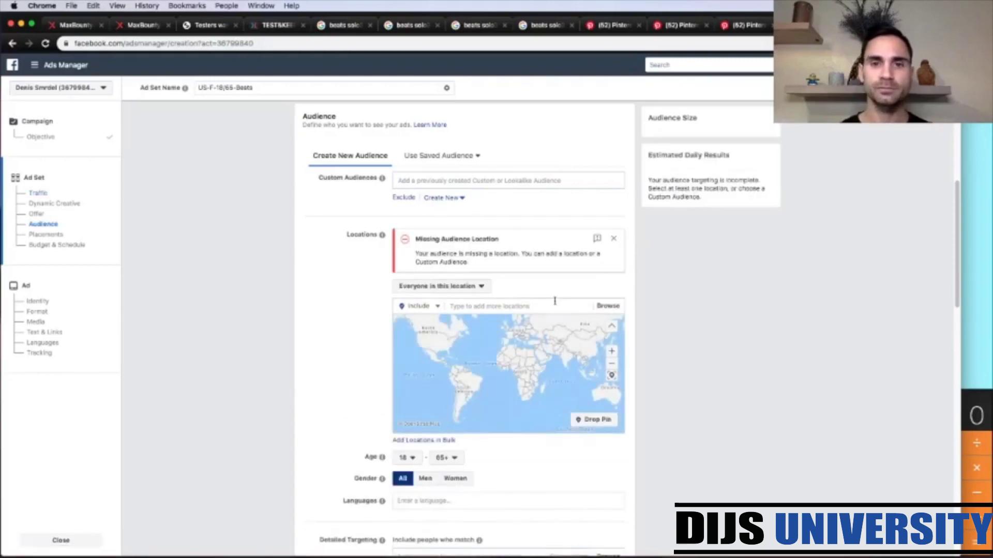
click(535, 305)
text(united s)
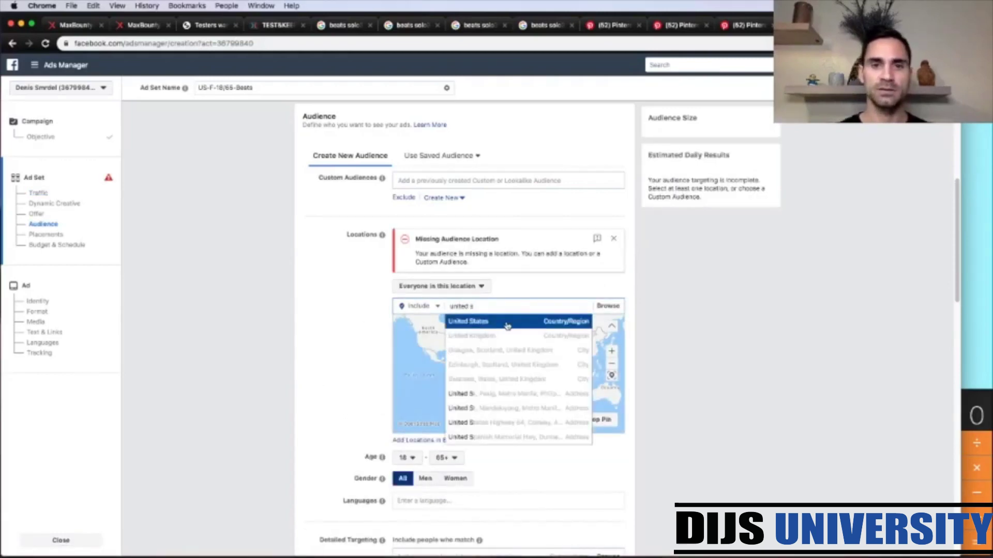
click(507, 326)
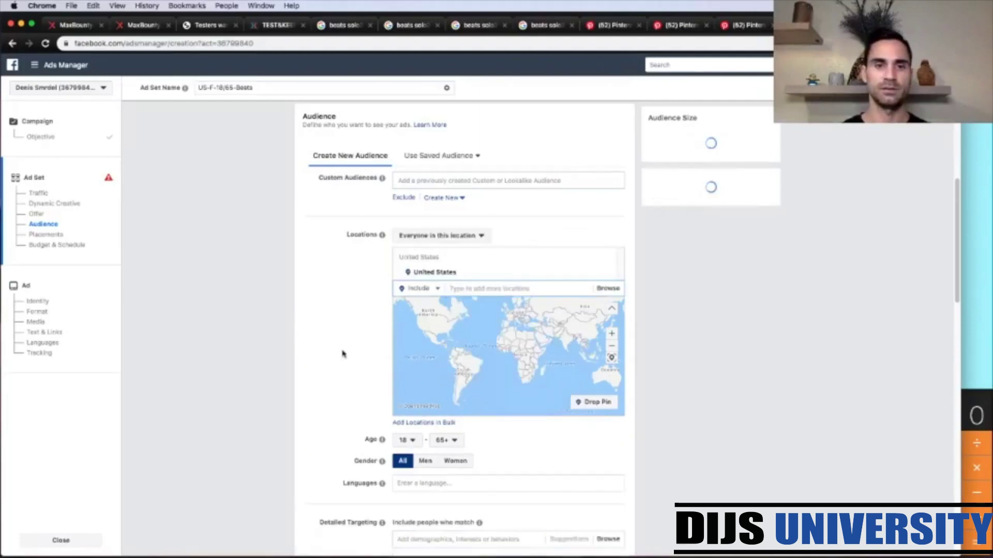
scroll(341, 352, down, 3)
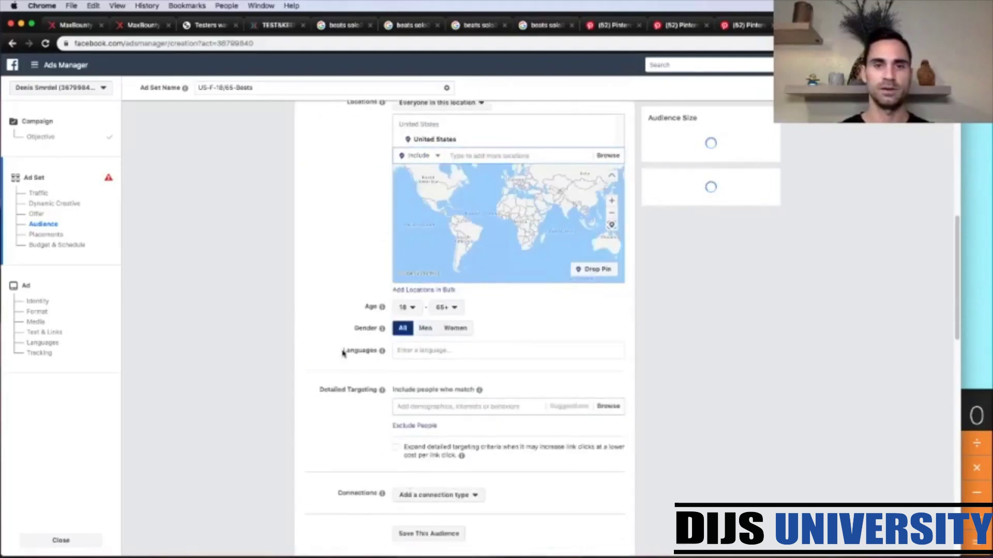
click(455, 321)
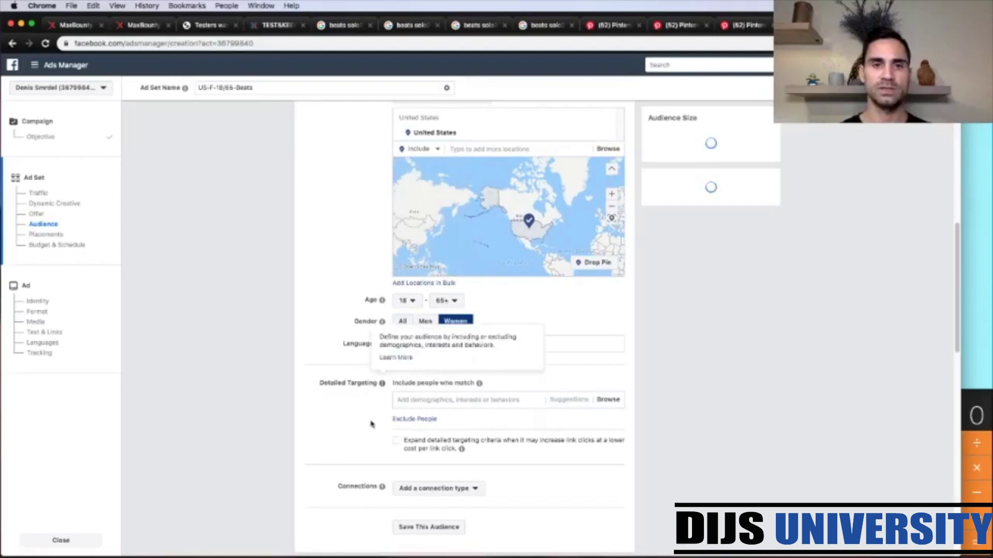
Switch the ad set to manually edited placements and limit the devices to Mobile by excluding Desktop
scroll(370, 424, down, 7)
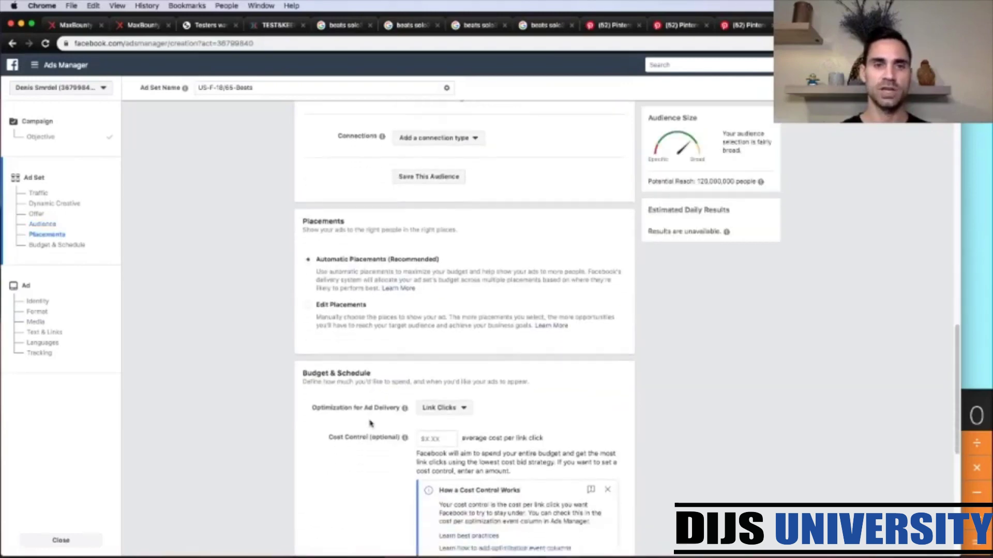
click(361, 317)
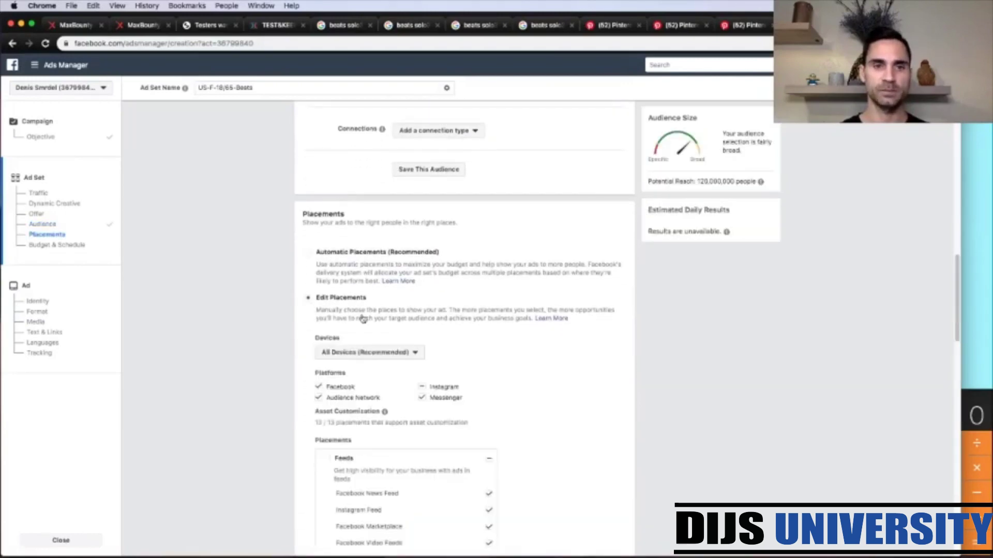
scroll(445, 341, down, 1)
click(412, 304)
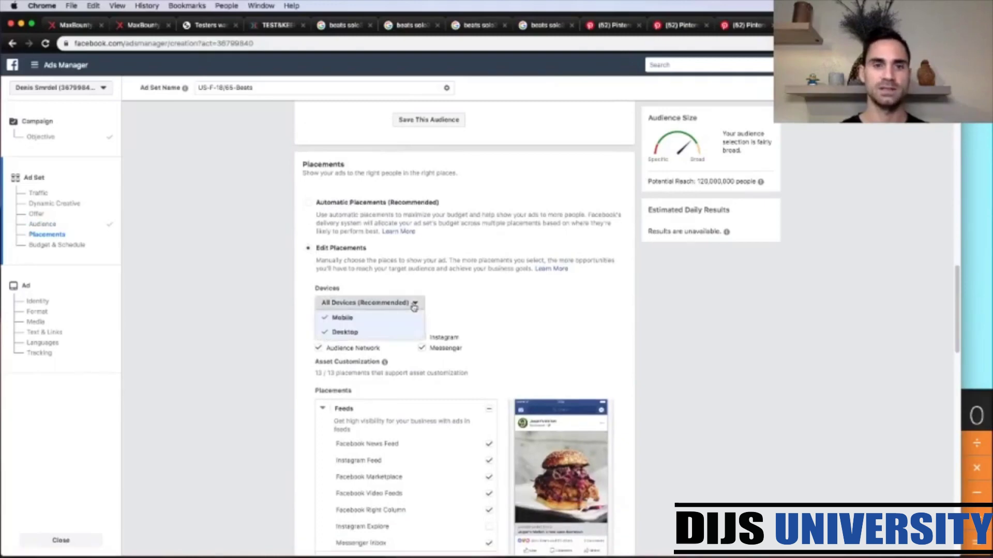
click(345, 332)
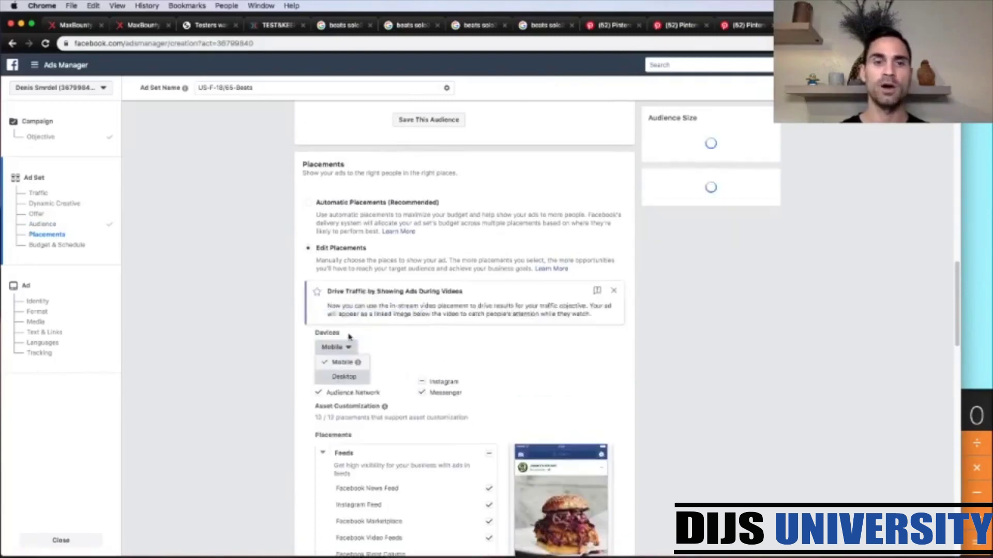
click(396, 362)
Exclude the Facebook, Audience Network and Messenger platforms from the placements, keeping Instagram
scroll(394, 379, down, 1)
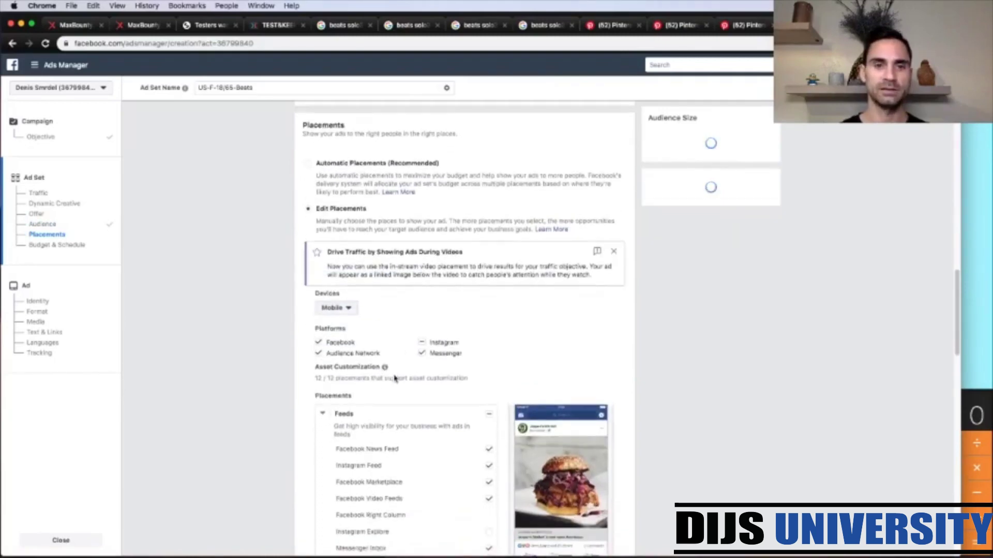
click(318, 342)
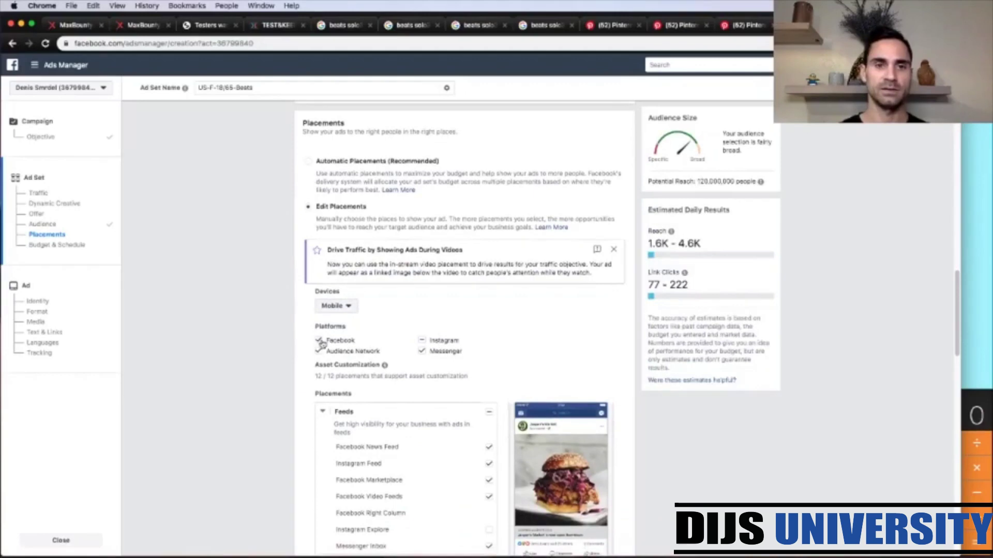
click(416, 354)
click(490, 363)
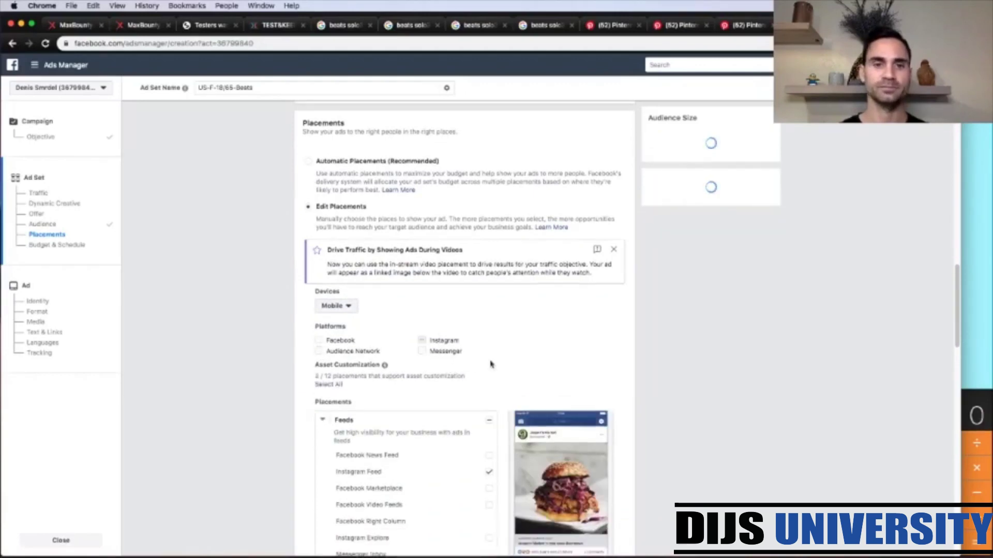
Exclude Instagram Feed from the placements so that only Instagram Stories is selected
scroll(505, 400, down, 2)
scroll(503, 417, down, 2)
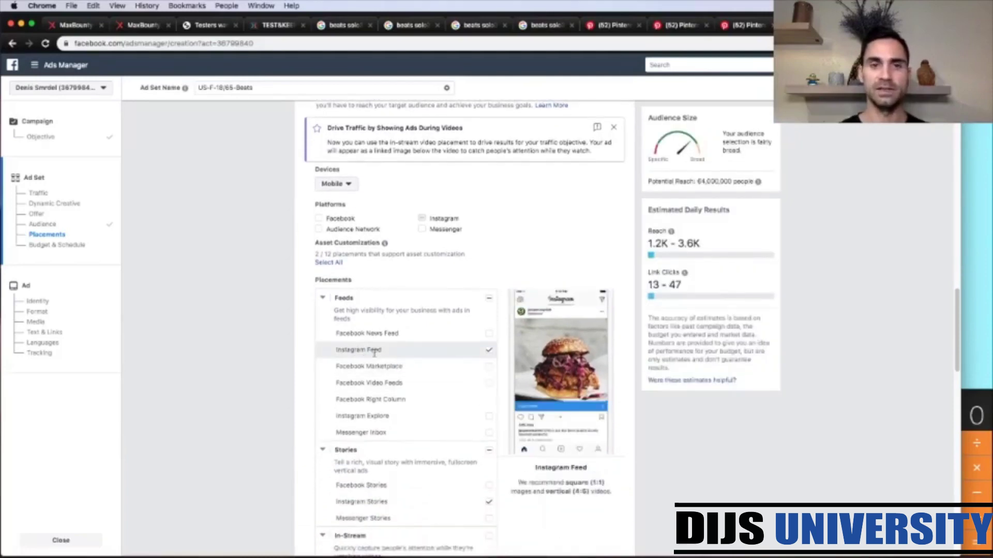
click(488, 350)
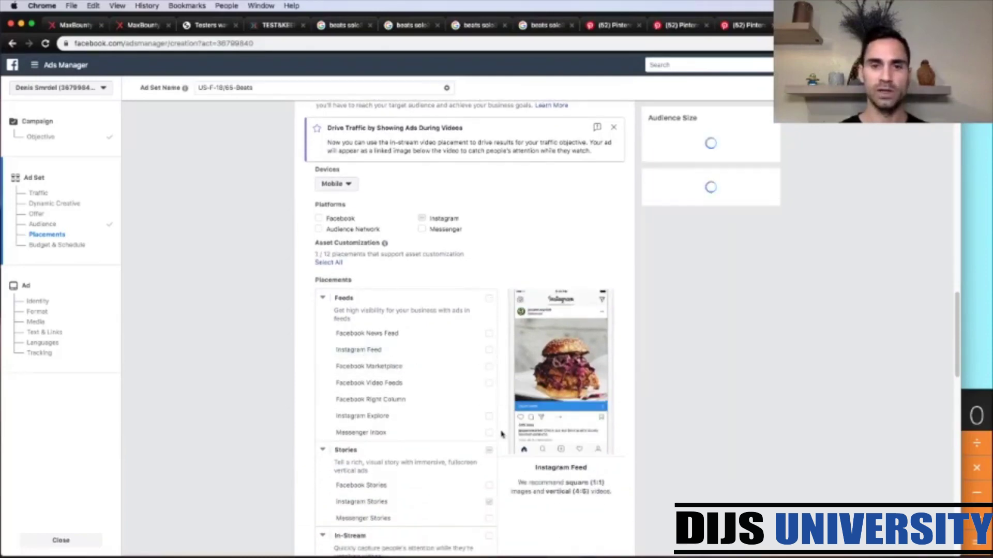
scroll(503, 435, down, 3)
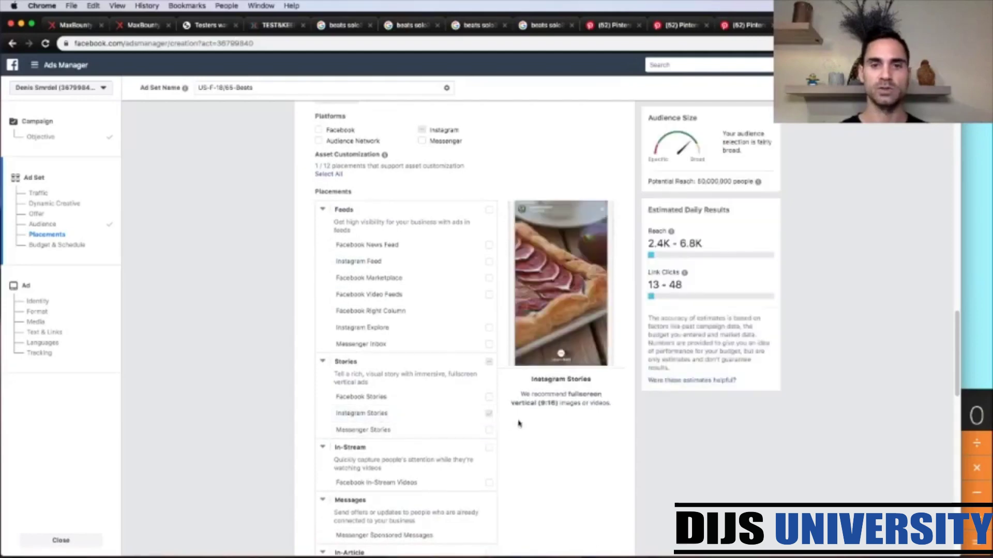
Search the audience's detailed targeting for beats and add the Beats Electronics interest
scroll(507, 452, up, 5)
scroll(507, 453, up, 10)
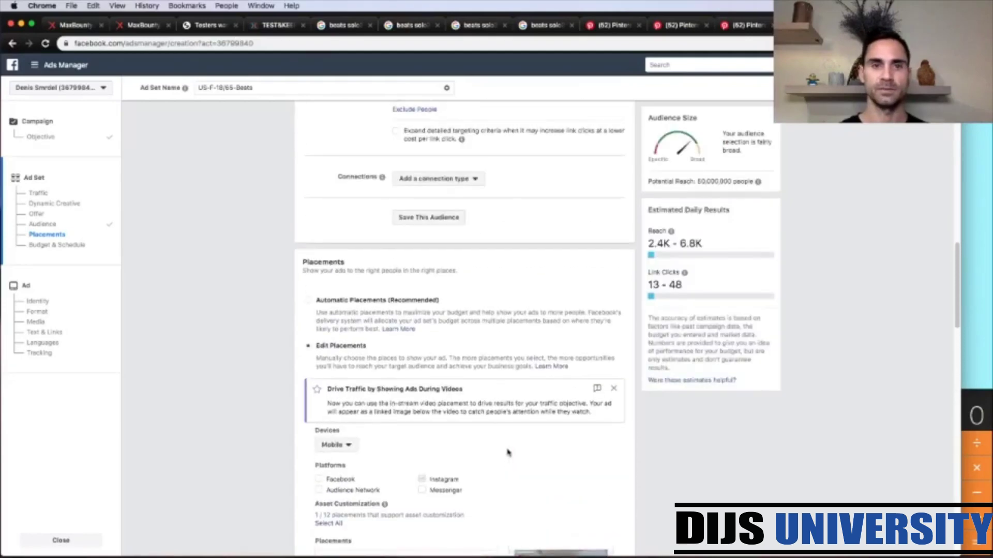
scroll(508, 453, up, 2)
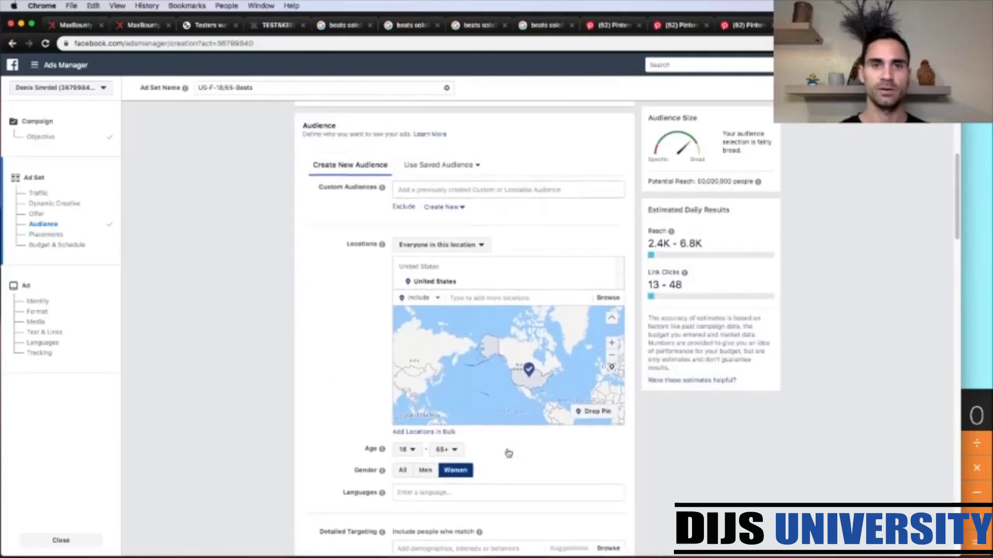
scroll(507, 452, down, 5)
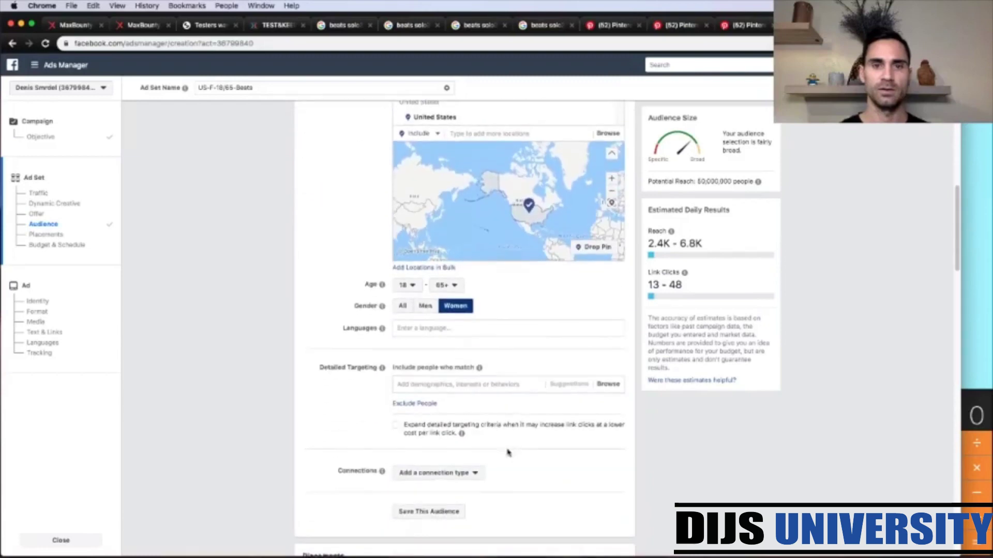
click(412, 383)
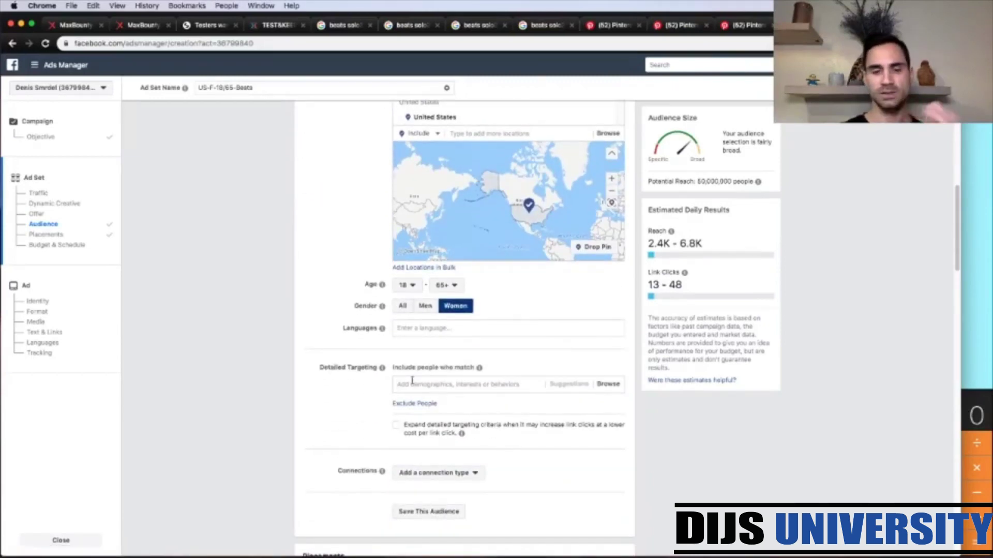
text(beast)
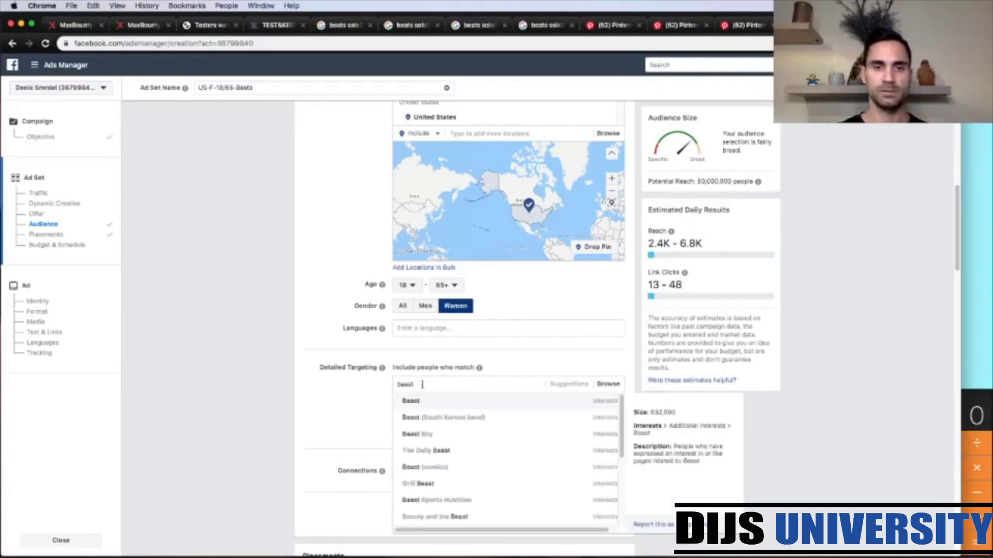
scroll(483, 445, down, 3)
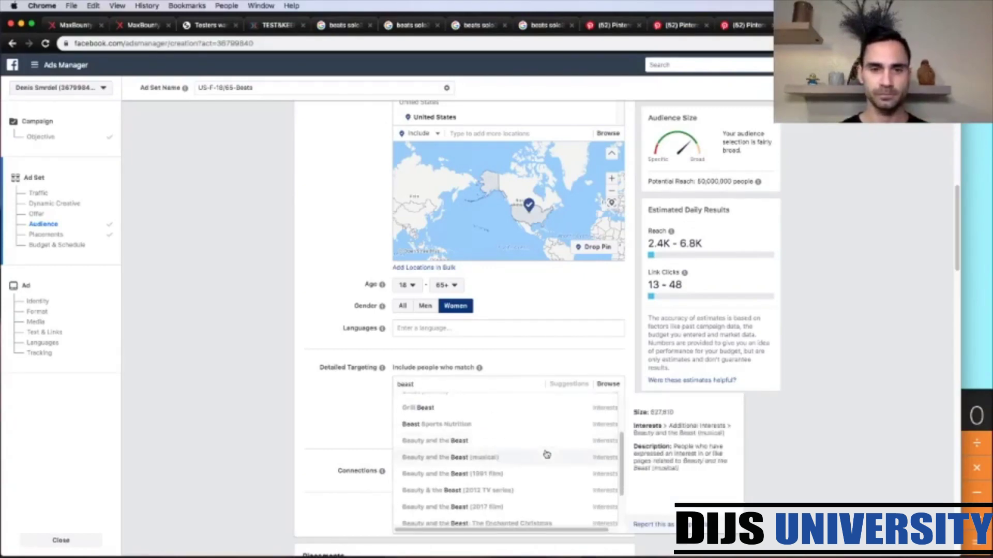
scroll(547, 455, down, 1)
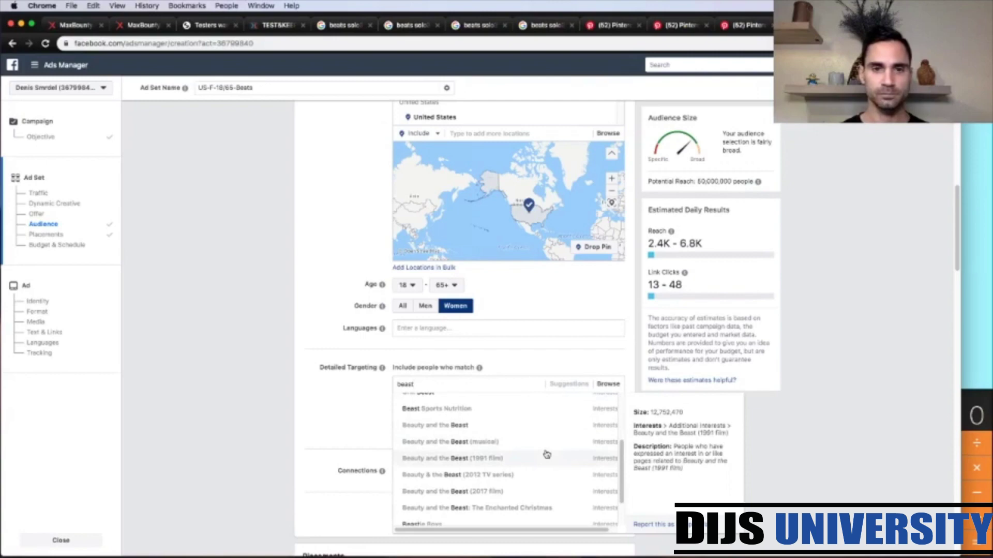
key(BackSpace)
key(BackSpace)
text(ts)
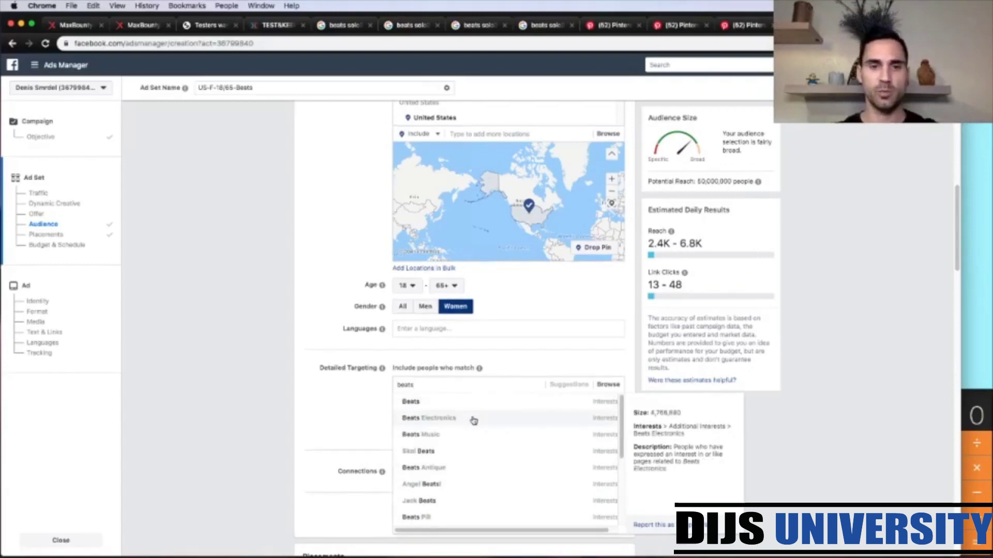
click(474, 420)
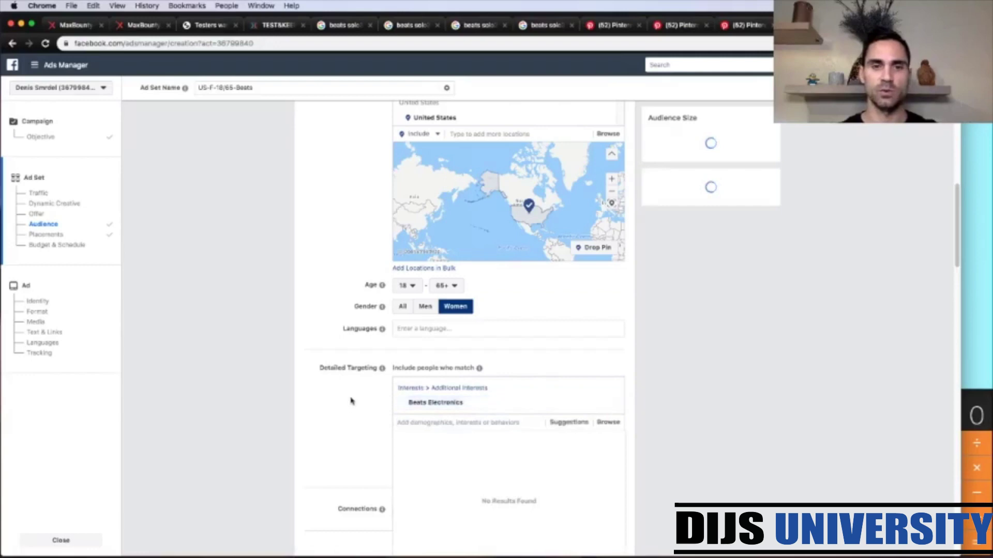
Examine the suggested interests related to Beats Electronics in the detailed targeting, without adding any
scroll(364, 412, down, 3)
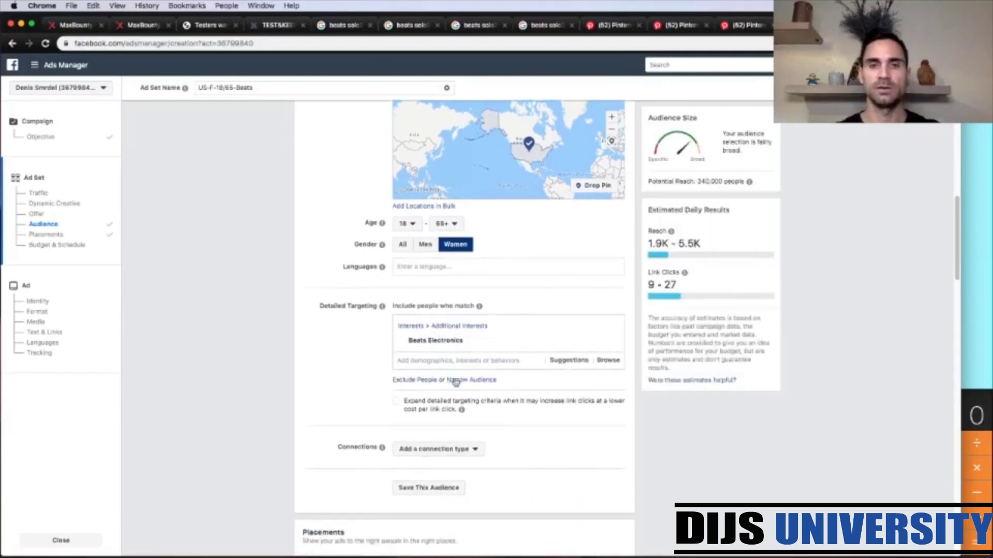
click(557, 361)
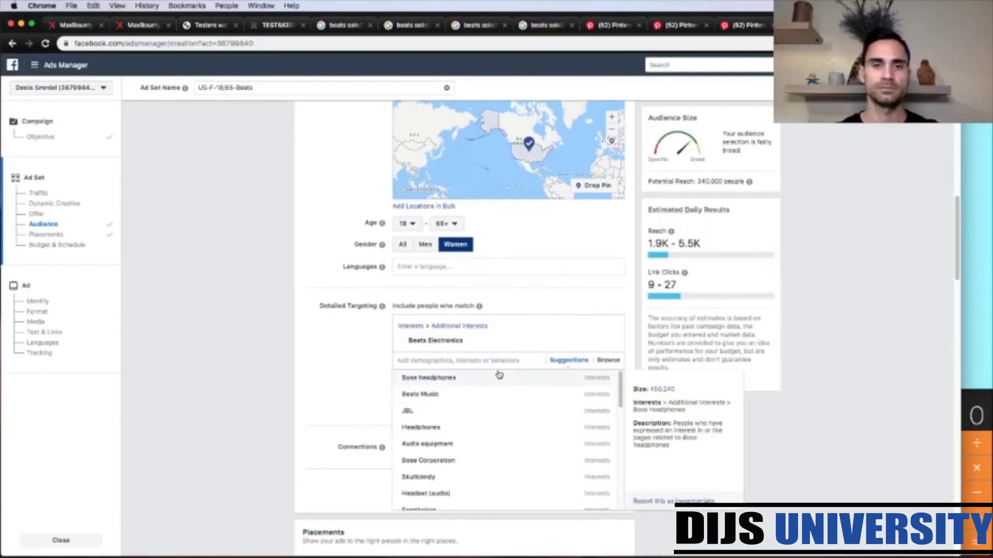
mouse_move(488, 402)
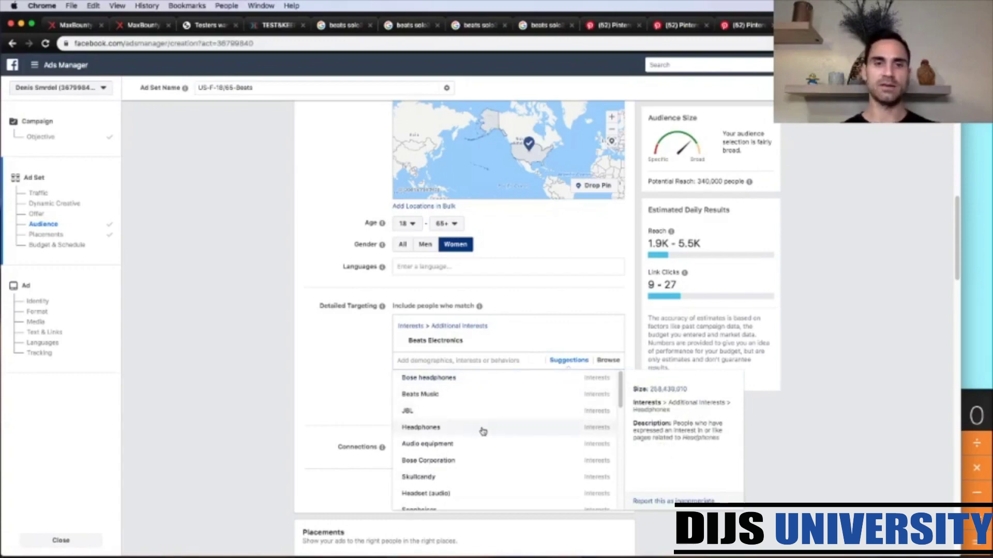
scroll(505, 441, down, 2)
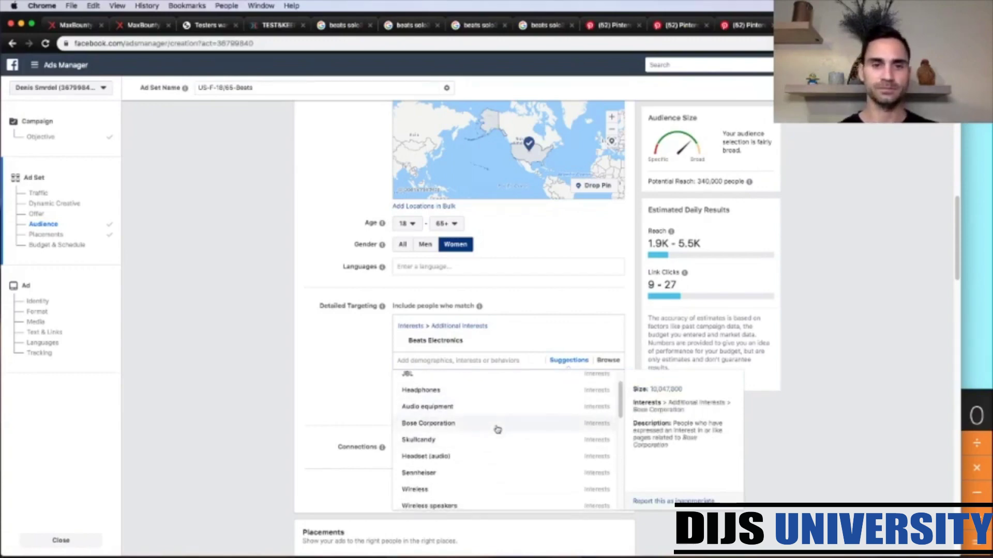
scroll(504, 442, down, 4)
scroll(497, 430, down, 3)
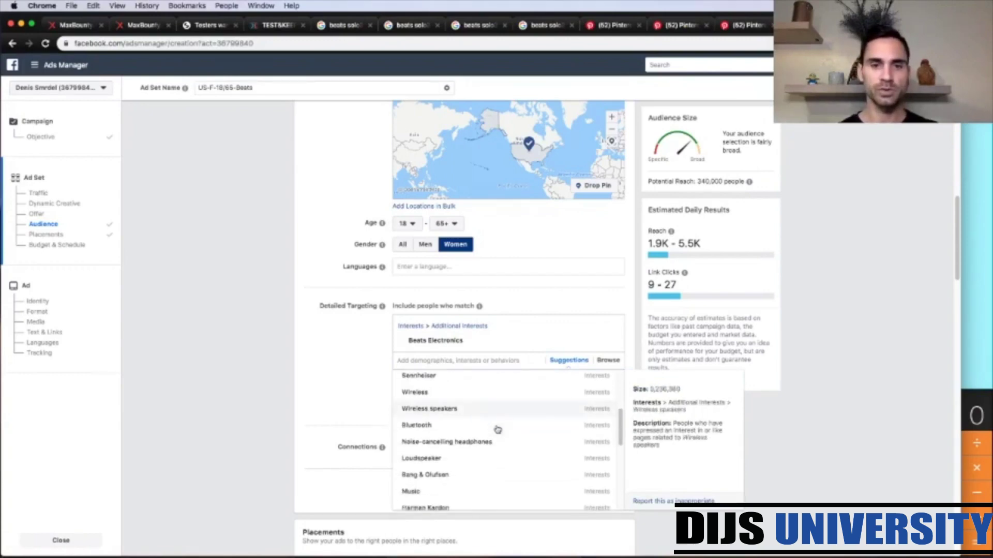
scroll(497, 430, up, 6)
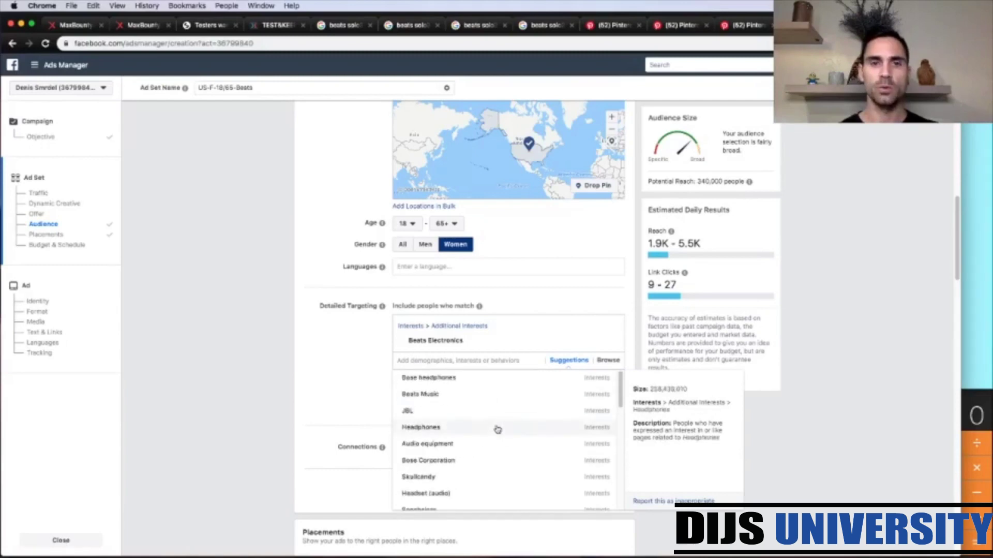
click(356, 364)
Set the ad set's optimization for ad delivery to Landing Page Views and review the budget and schedule settings
scroll(638, 412, up, 5)
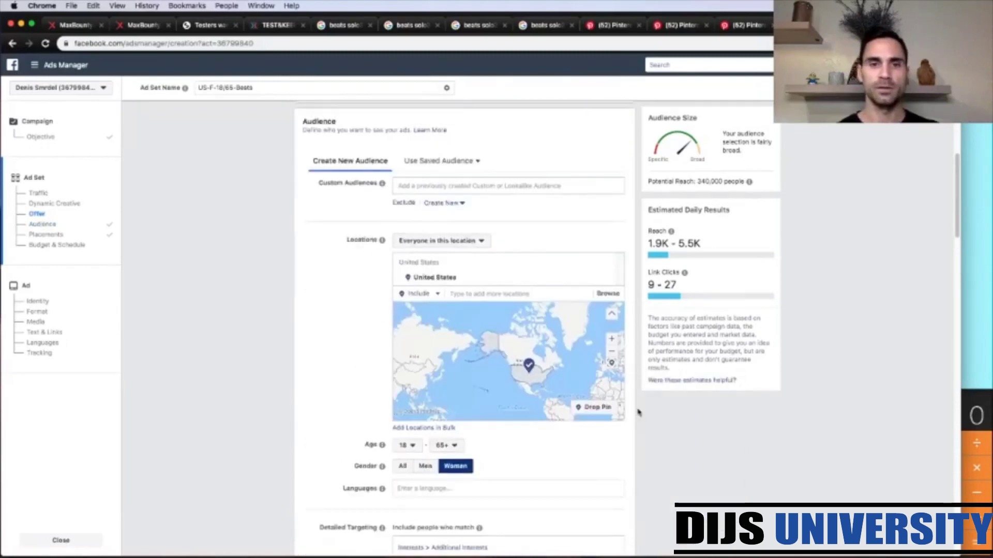
scroll(638, 412, down, 4)
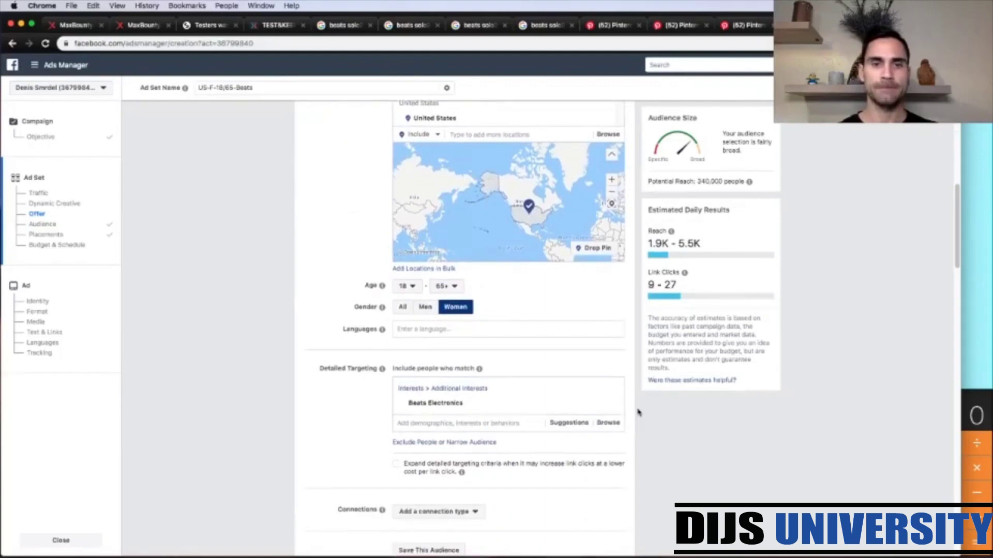
scroll(638, 412, down, 7)
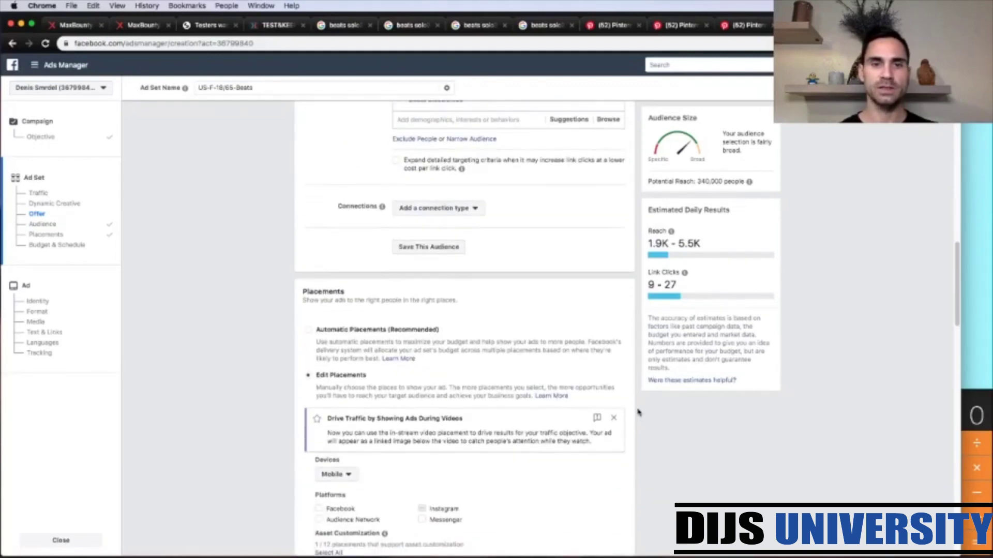
scroll(639, 412, down, 6)
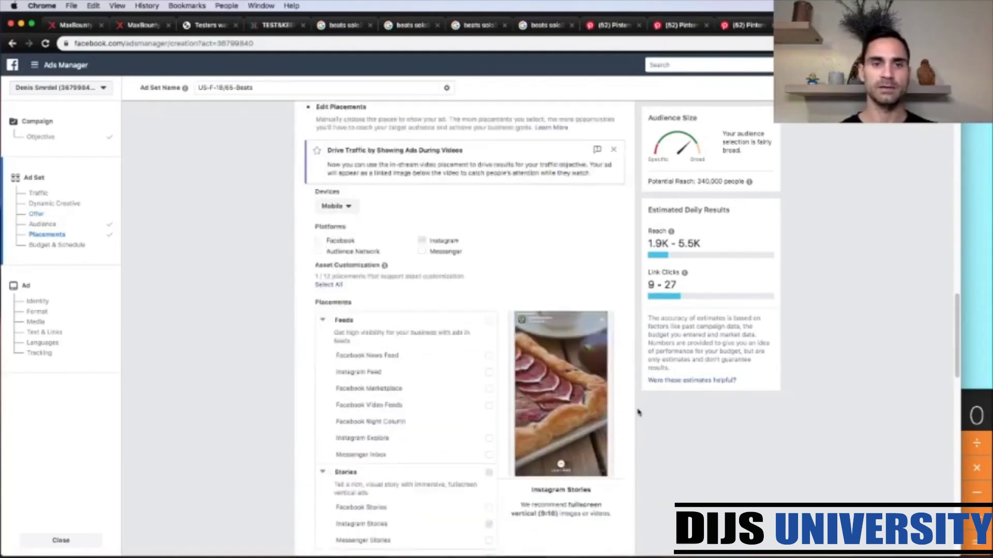
scroll(638, 412, down, 4)
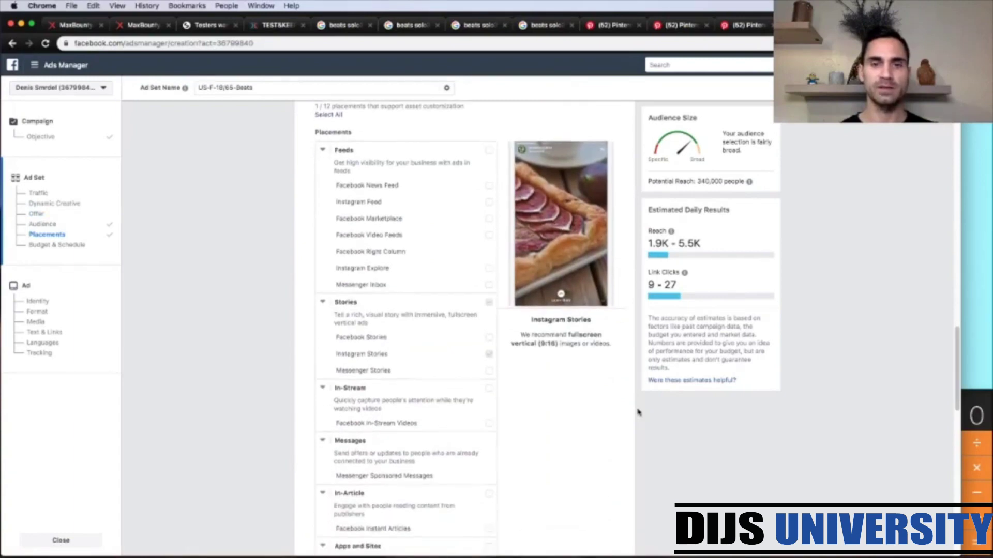
scroll(643, 451, down, 9)
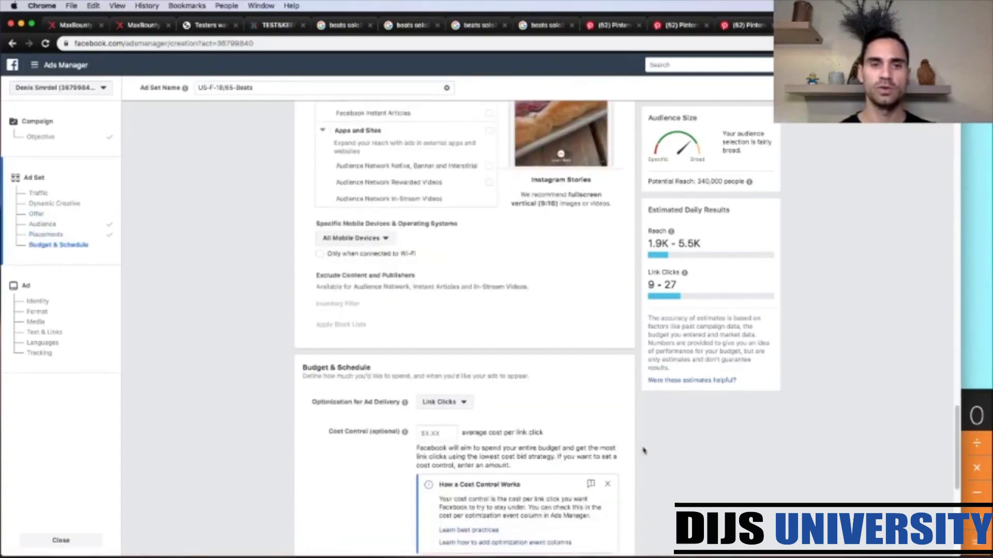
scroll(643, 451, down, 4)
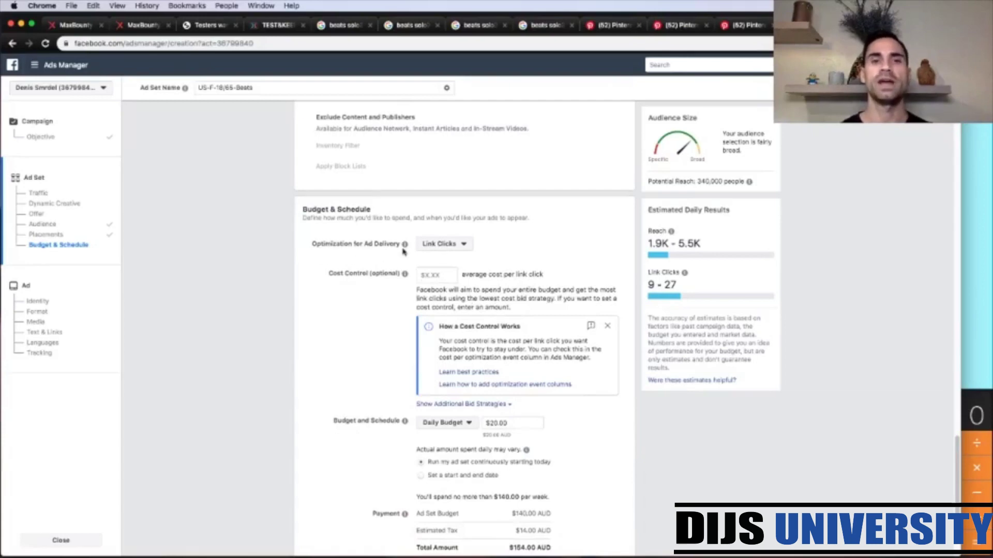
click(462, 244)
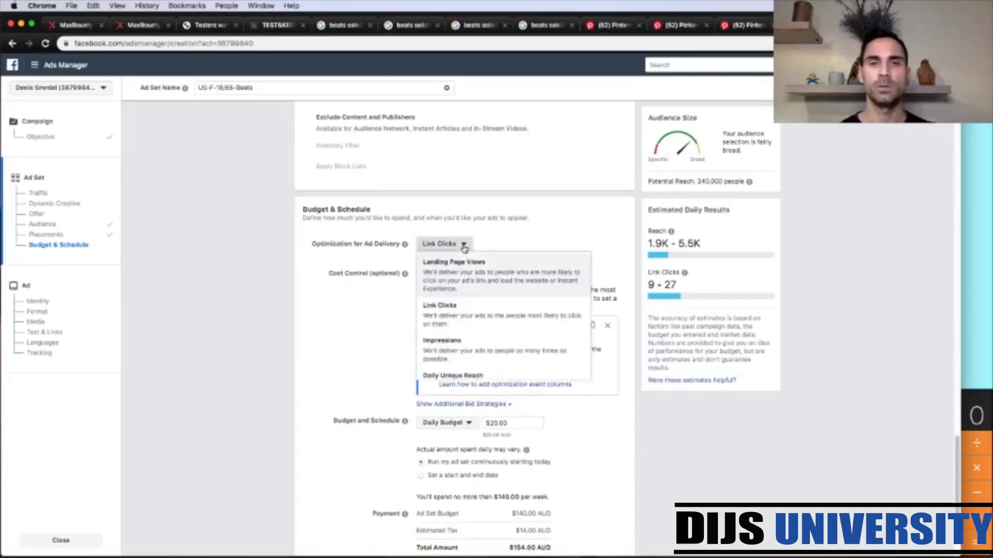
click(450, 274)
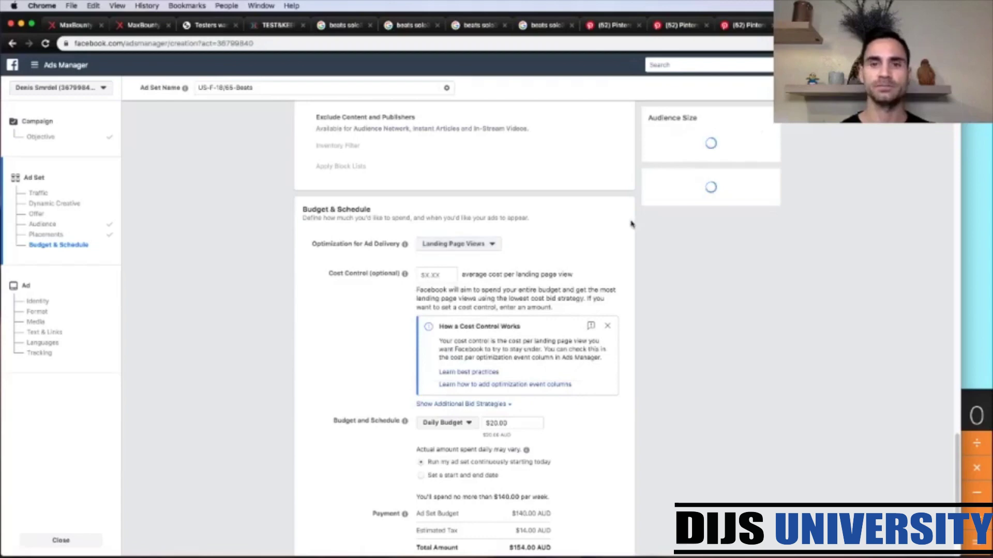
scroll(631, 224, down, 5)
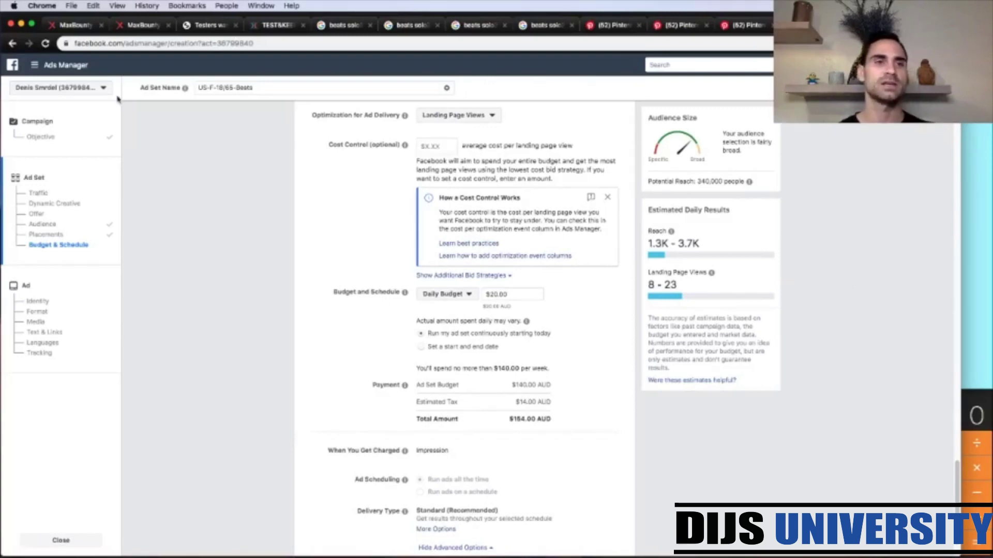
Check the offer's $2.40 commission on MaxBounty and multiply it by 3 in Calculator
click(140, 25)
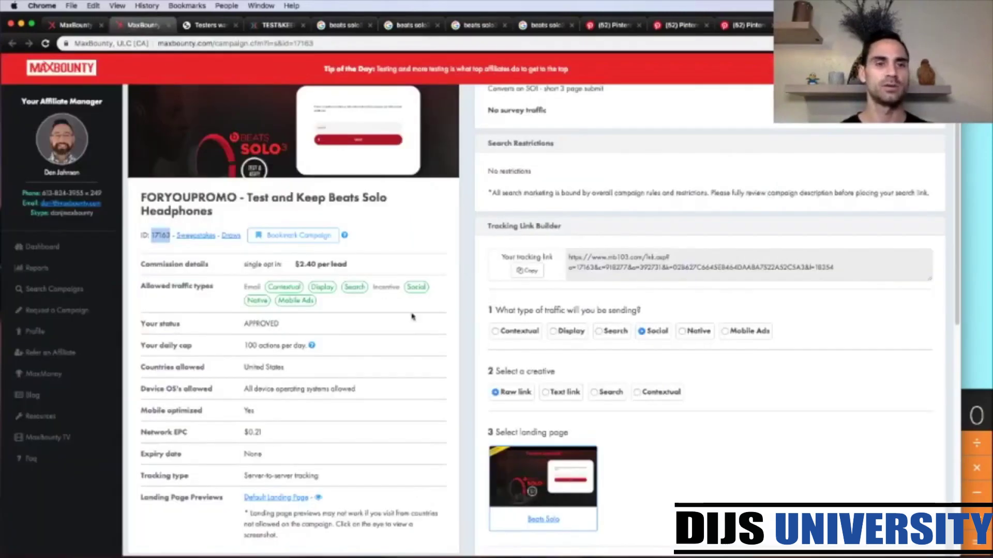
click(981, 401)
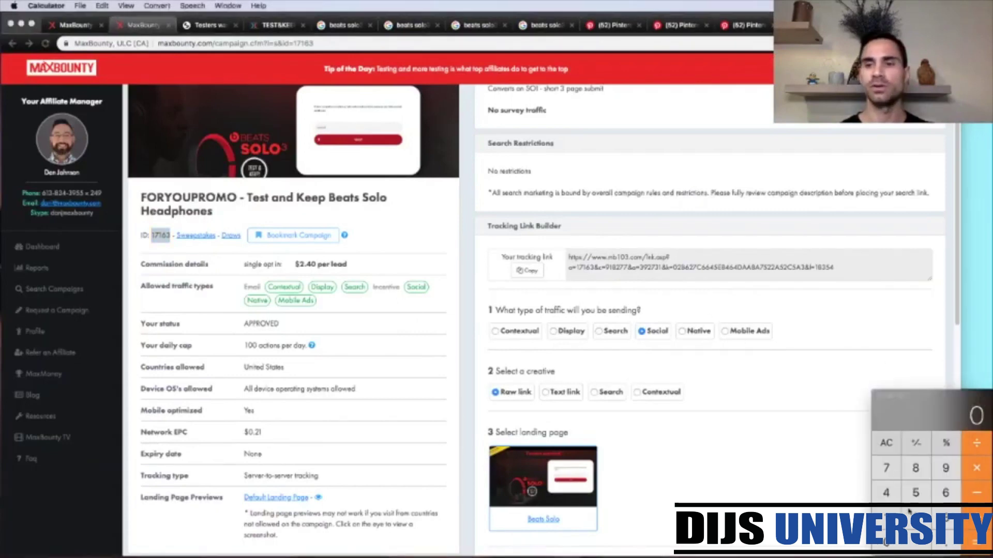
click(914, 516)
click(946, 541)
click(892, 495)
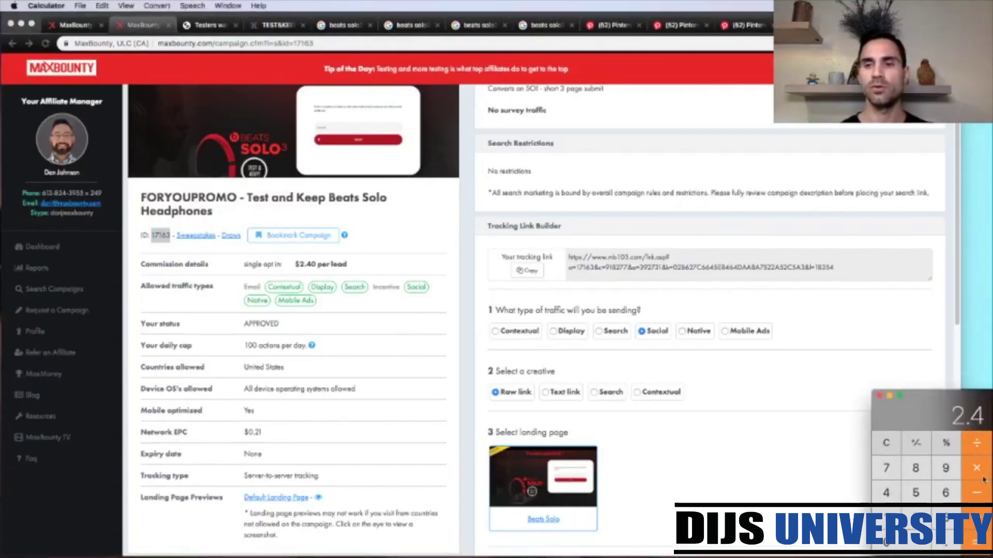
click(945, 518)
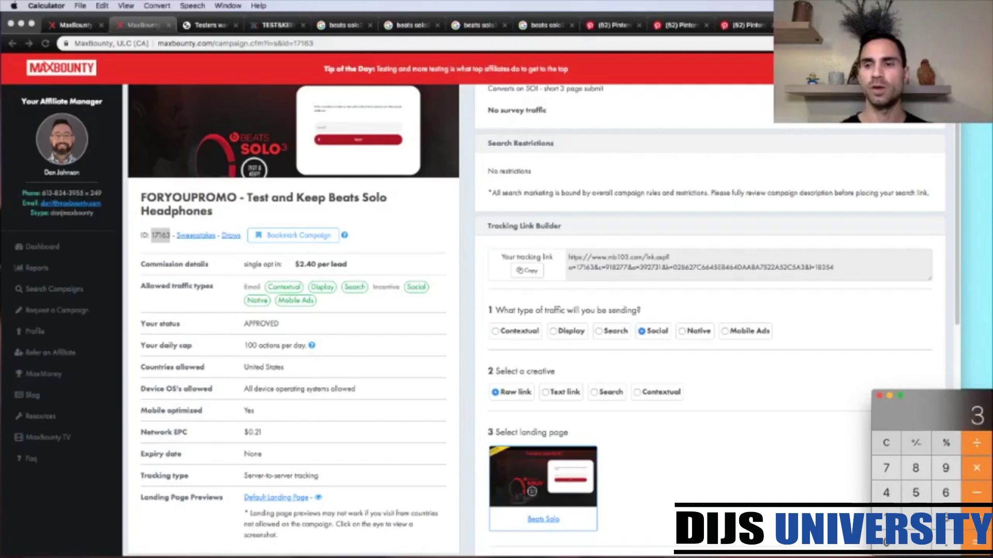
click(975, 541)
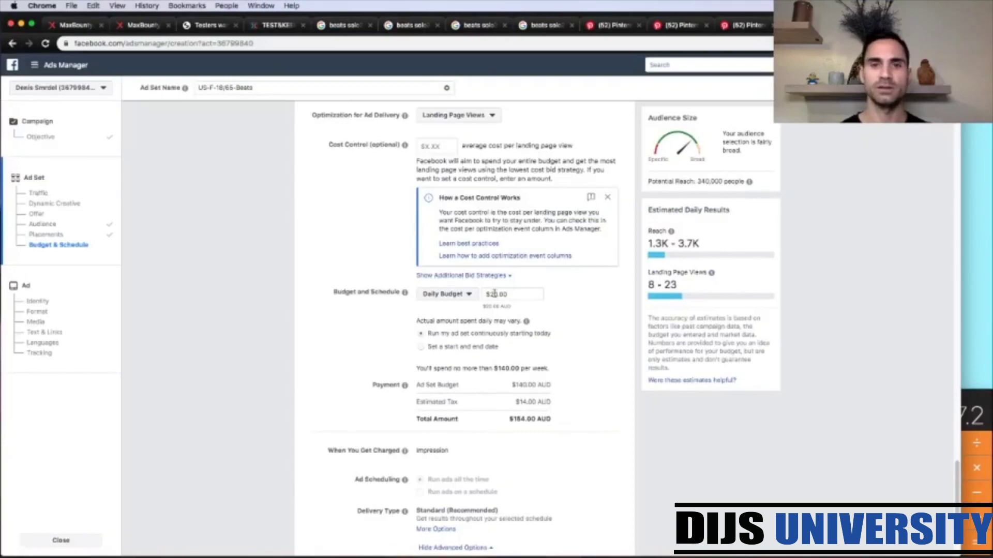
In Ads Manager, set the ad set's daily budget to $7.20
double_click(494, 293)
text(7)
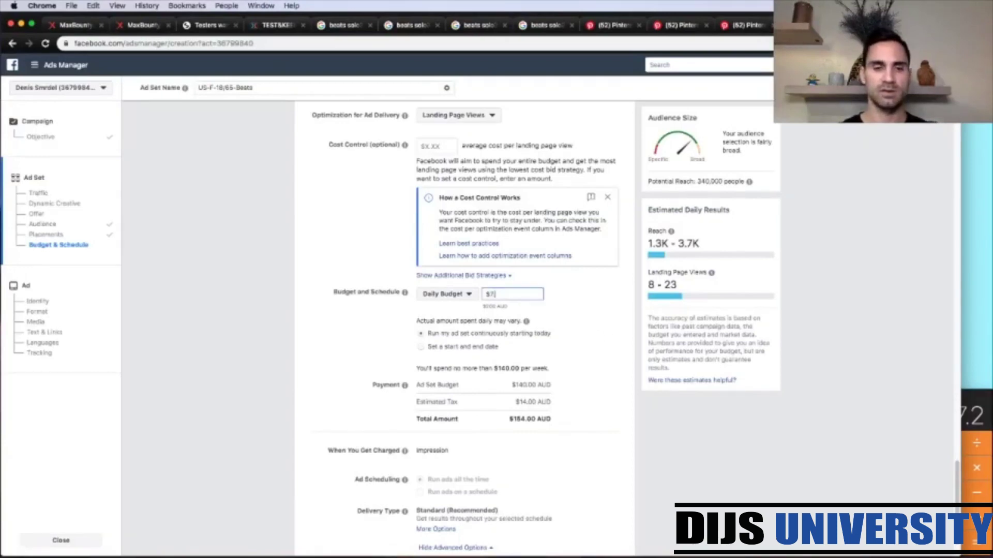
text(.2)
click(625, 294)
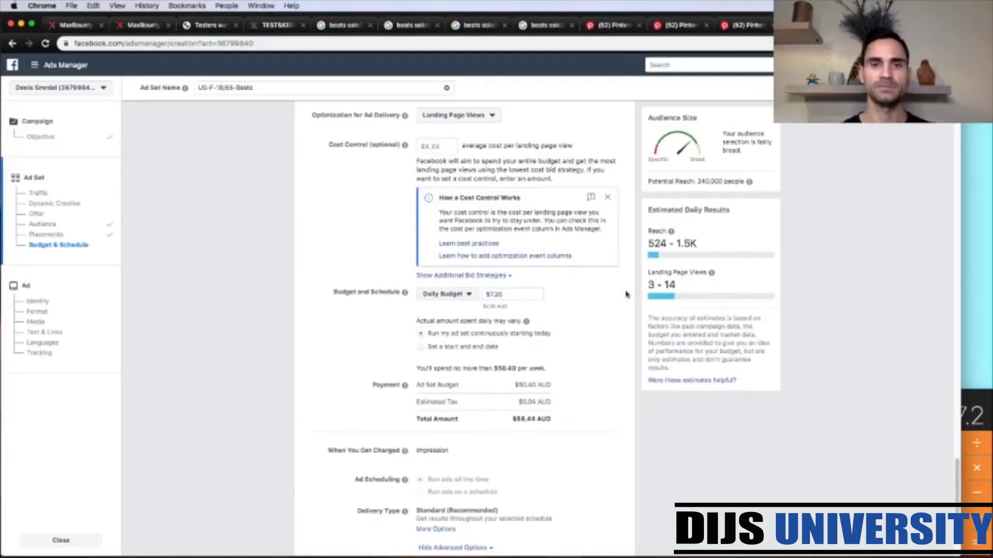
Switch the ad set to a start and end date schedule, starting Sep 9, 2019 at 12:01 AM
scroll(626, 356, down, 2)
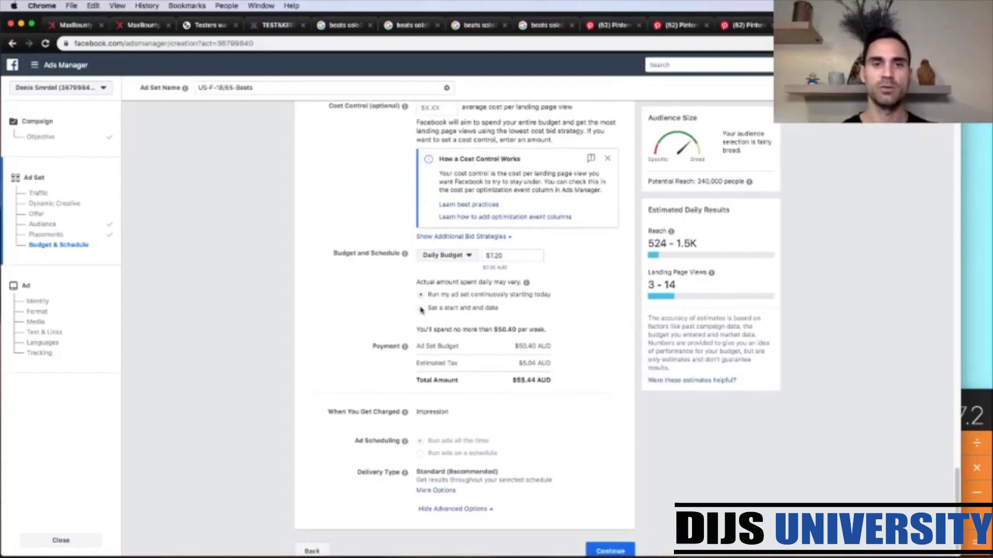
click(421, 308)
click(495, 330)
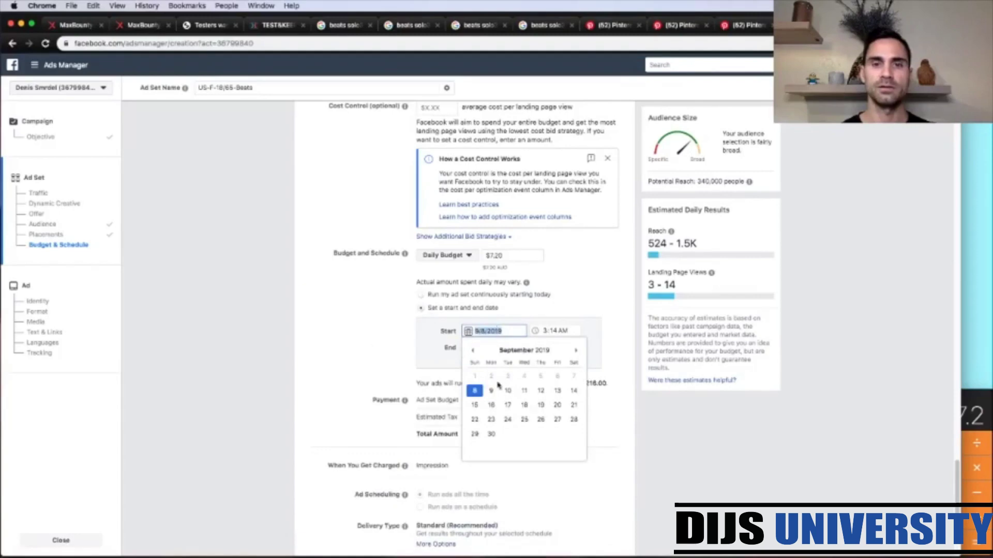
key(Escape)
click(548, 331)
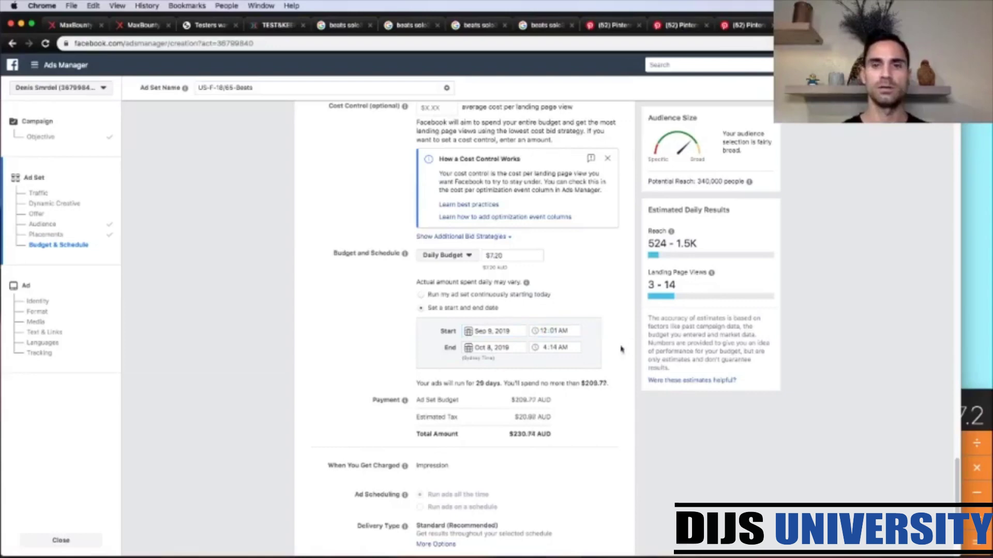
Set the schedule's end date to Dec 31, 2019 and continue to the ad setup
click(491, 347)
click(577, 369)
click(577, 369)
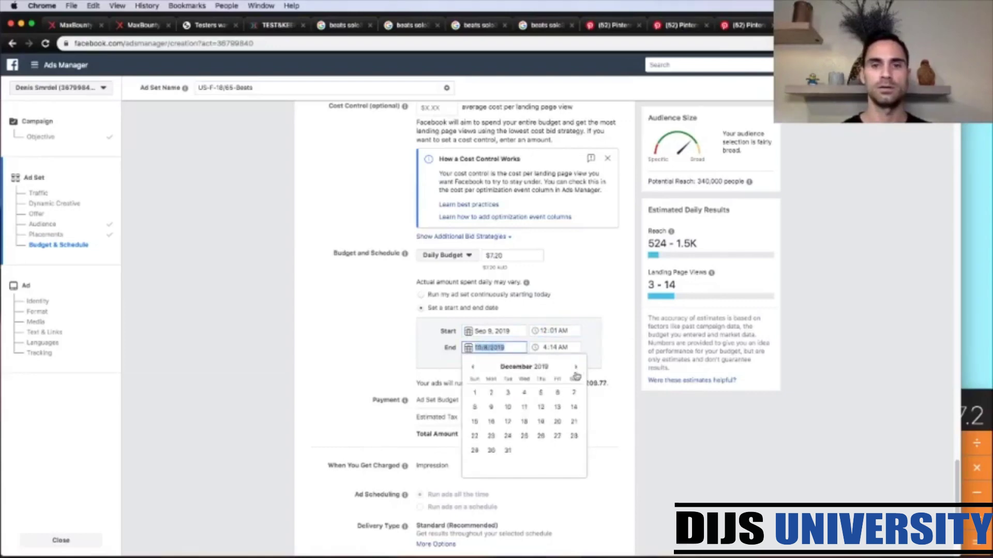
click(506, 449)
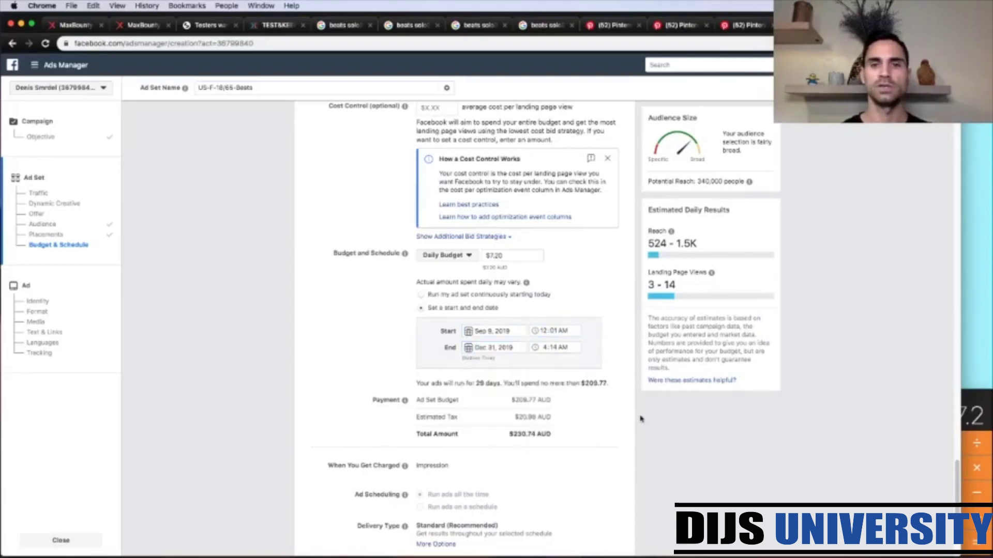
scroll(637, 435, down, 3)
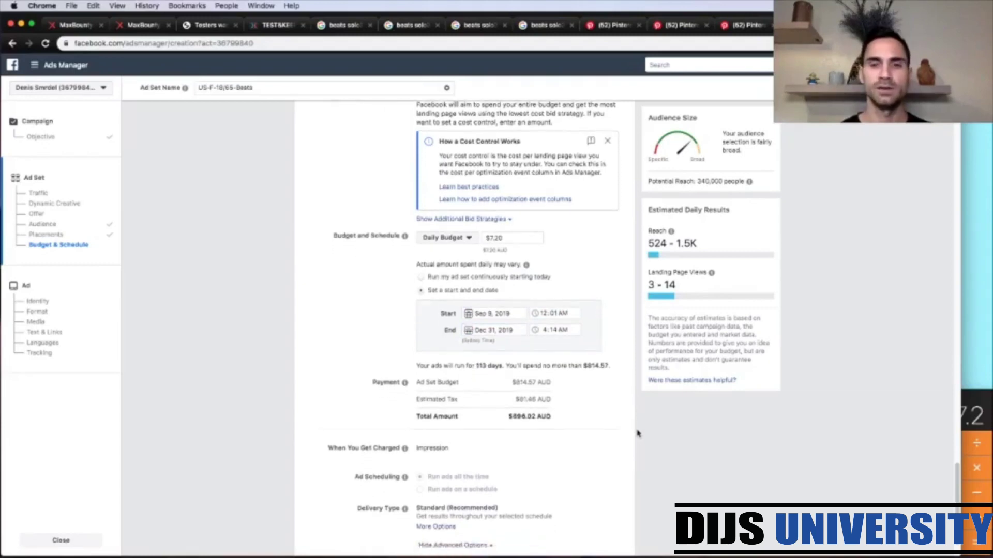
click(610, 540)
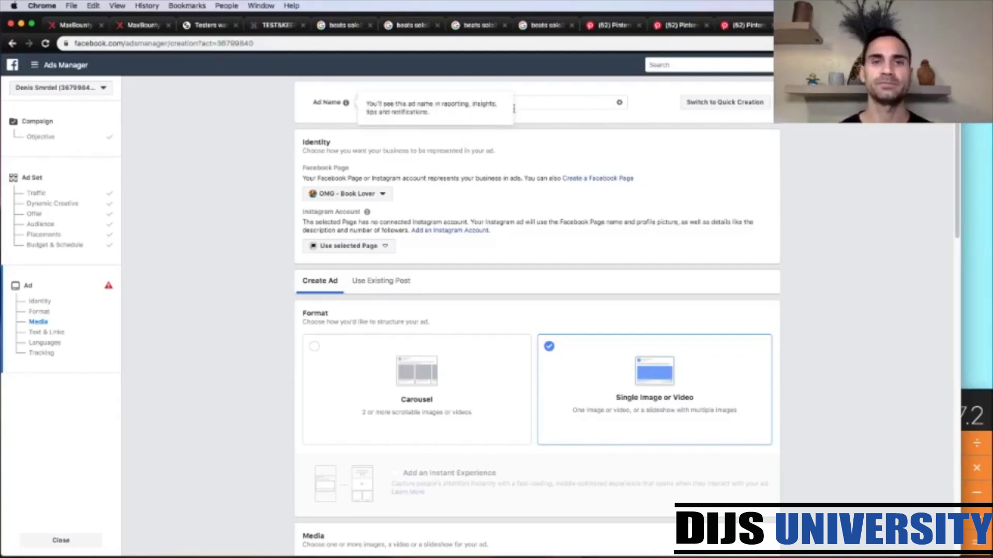
Rename the ad as adset1
click(520, 103)
key(super+a)
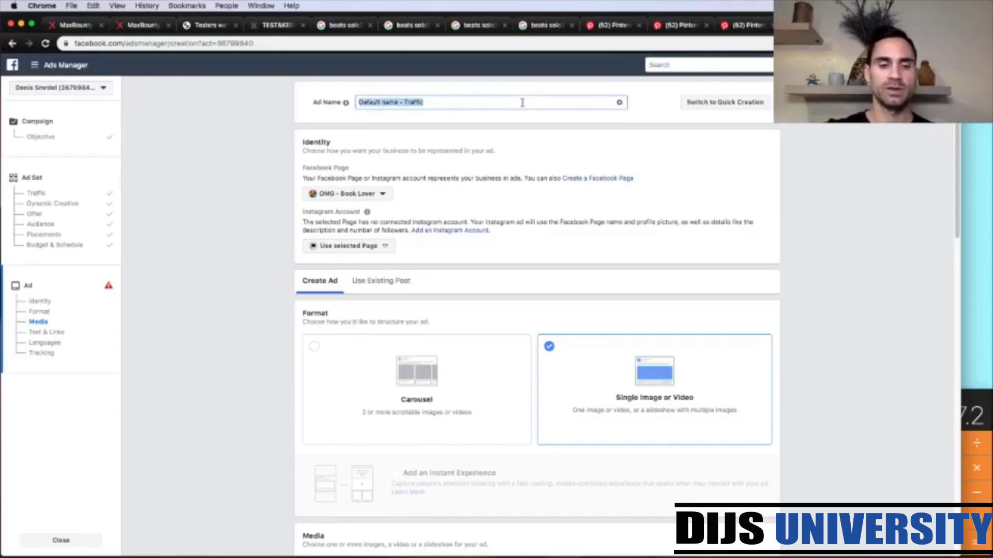
text(adset1)
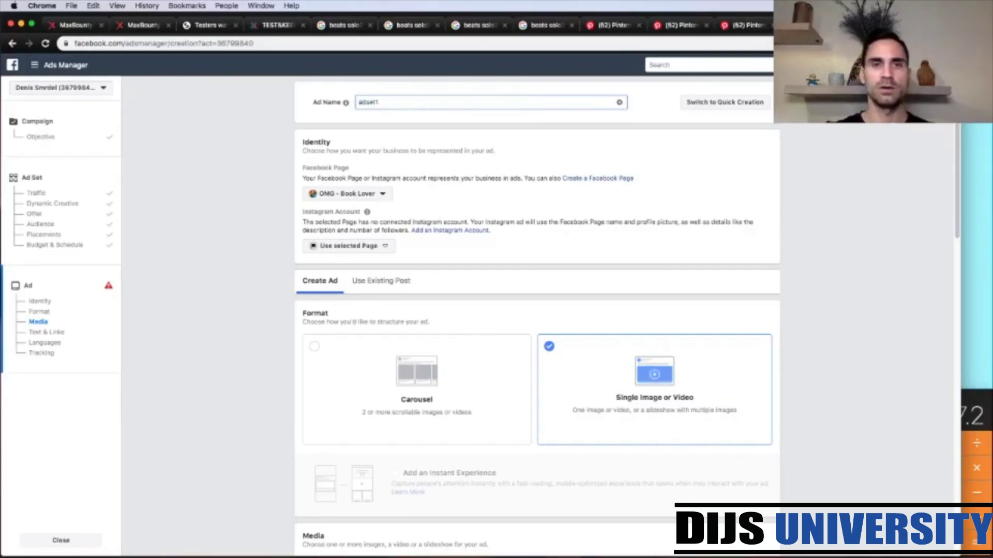
key(super+a)
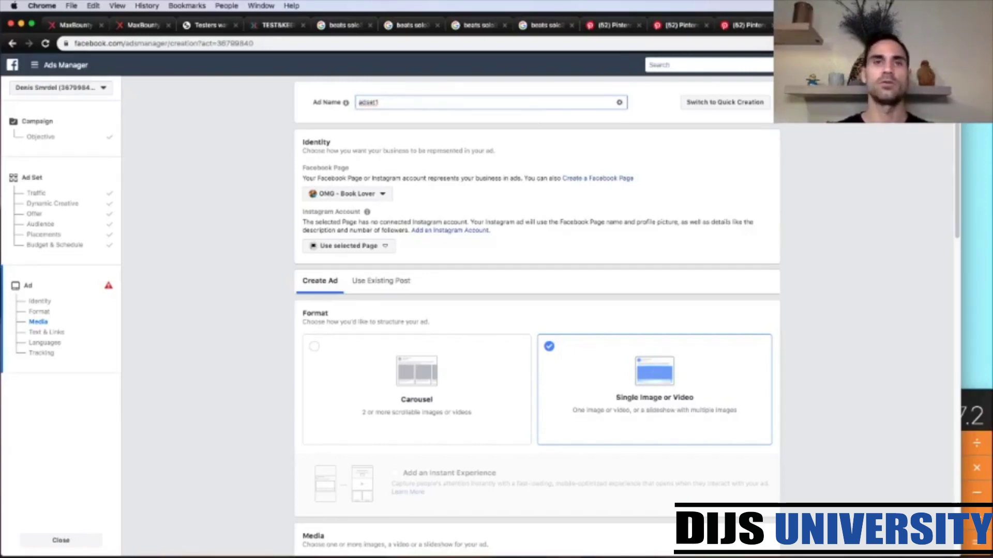
click(361, 121)
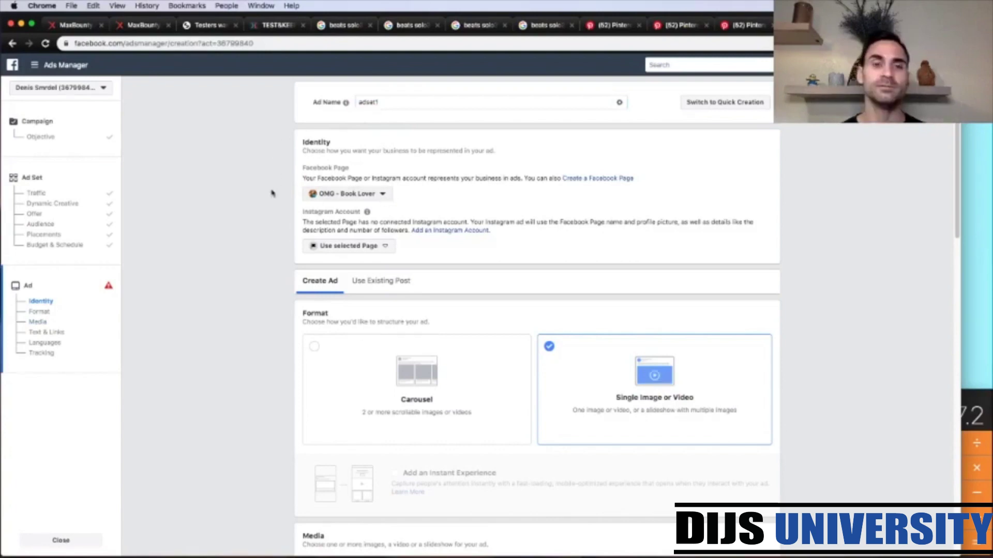
Upload all the Copy of INSTAGRAM STORY - Template #2 images from the Downloads folder as the ad's media
scroll(272, 214, down, 1)
scroll(272, 214, down, 6)
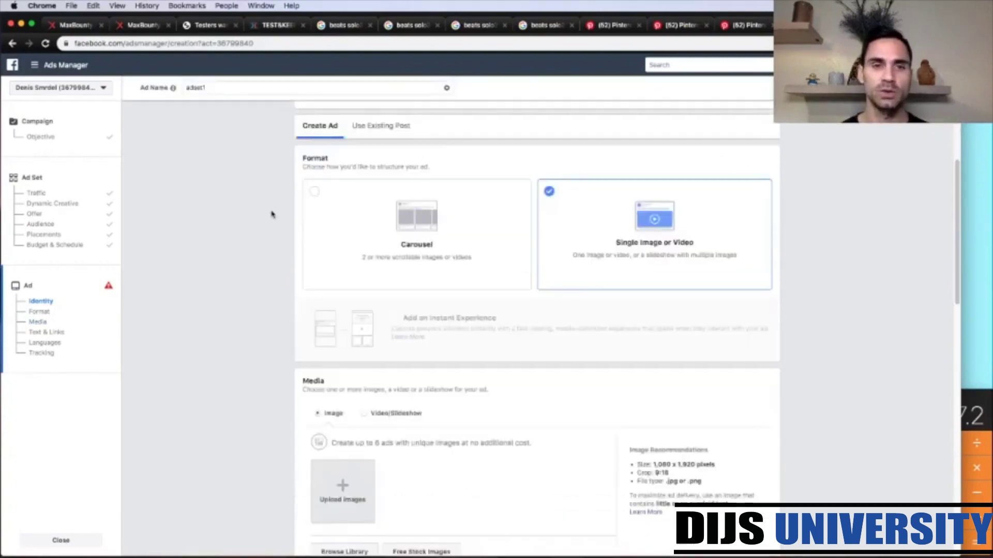
scroll(272, 214, down, 2)
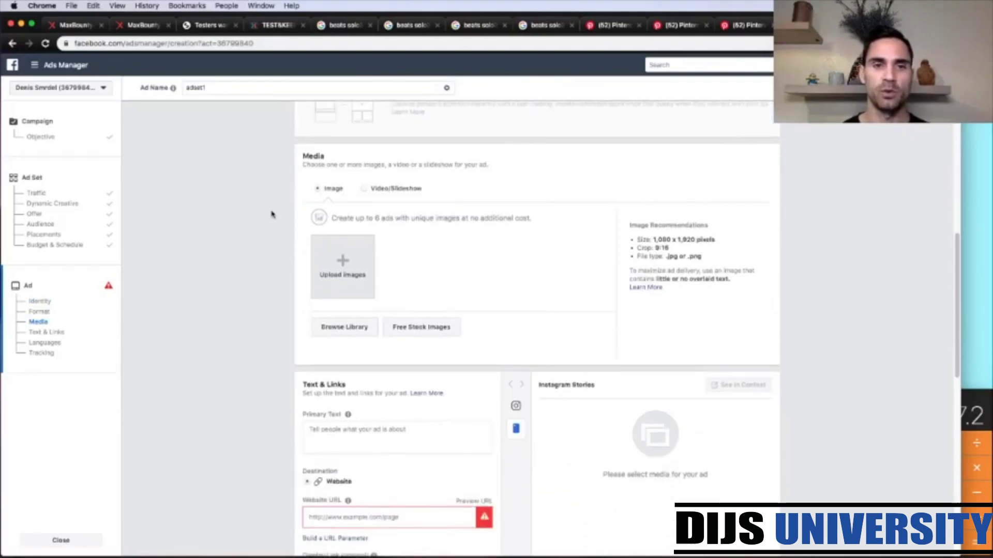
click(343, 275)
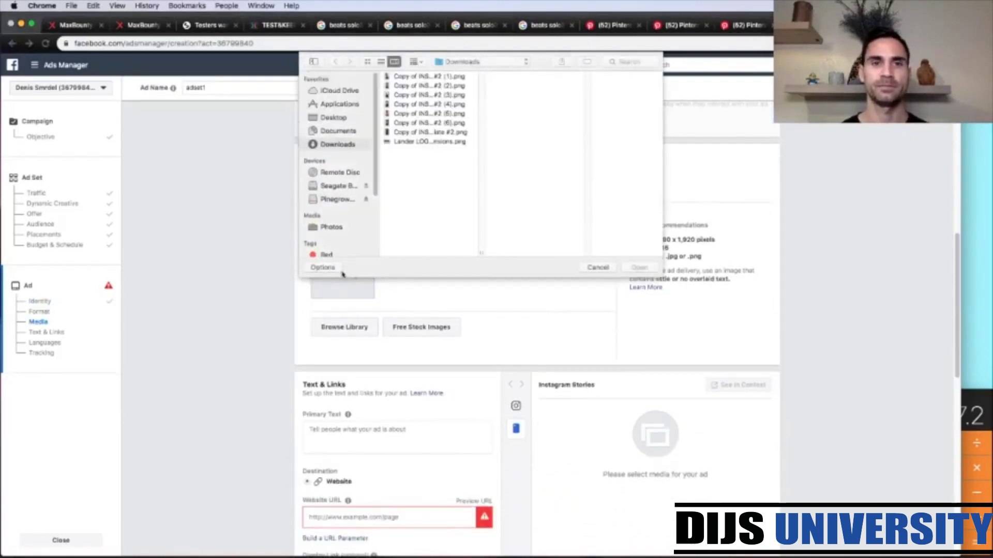
click(425, 133)
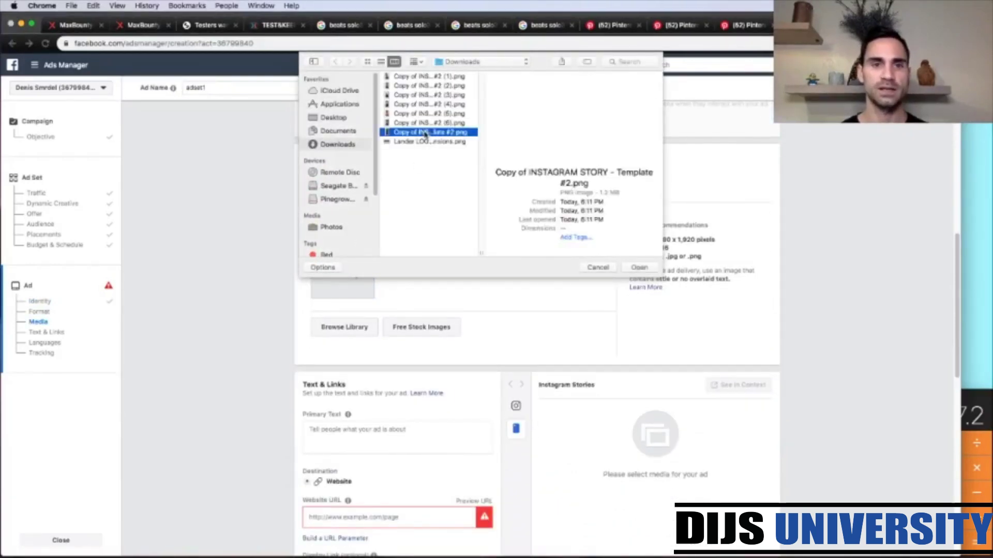
shift+click(422, 77)
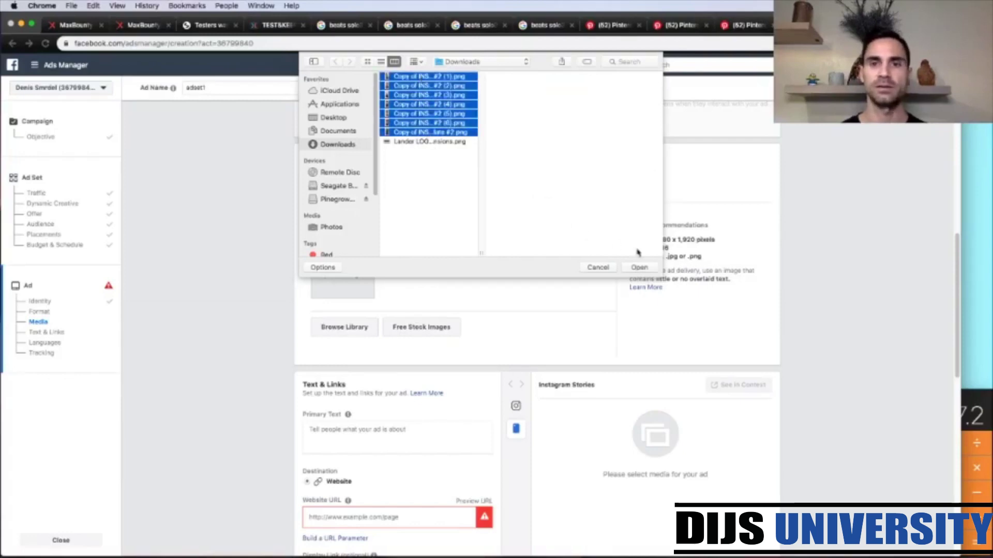
click(640, 268)
scroll(260, 299, down, 2)
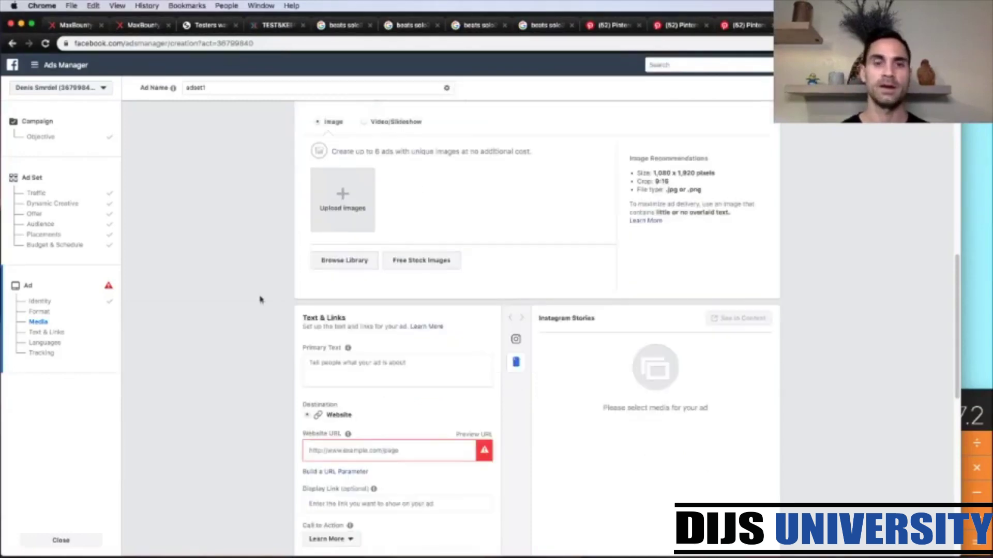
scroll(260, 300, down, 1)
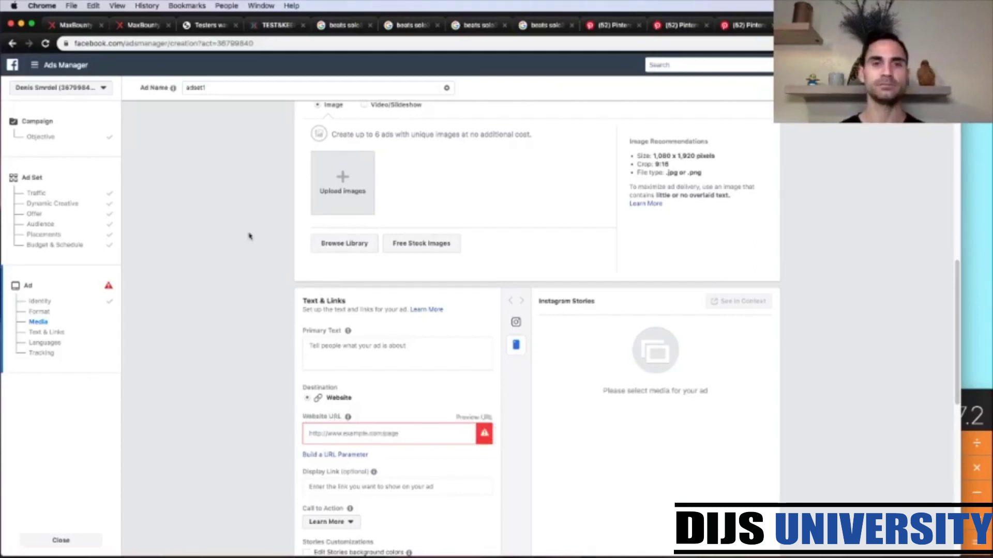
scroll(249, 248, up, 3)
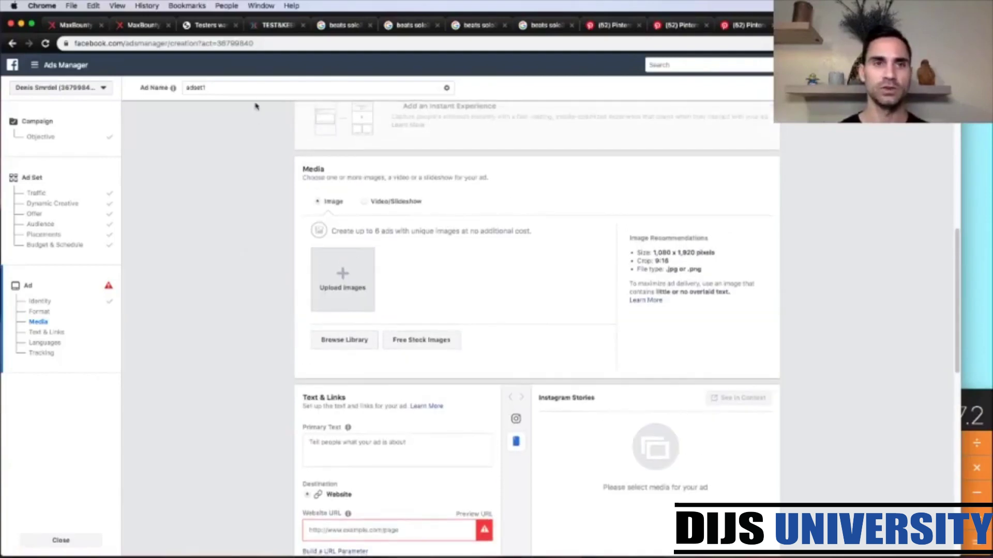
Switch to ClickFunnels, leave the page editor and copy the page URL of the INSTAGRAM Template funnel step
click(272, 26)
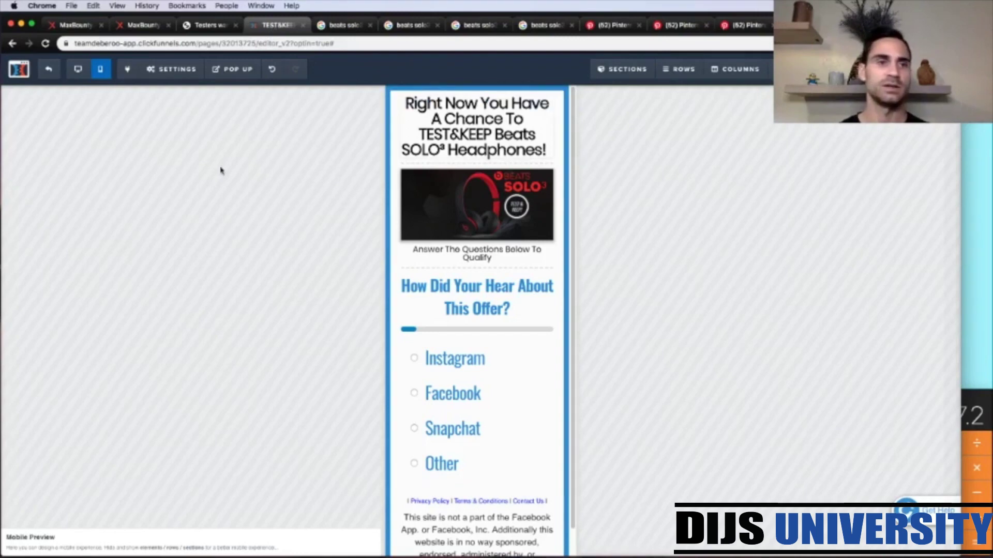
click(53, 77)
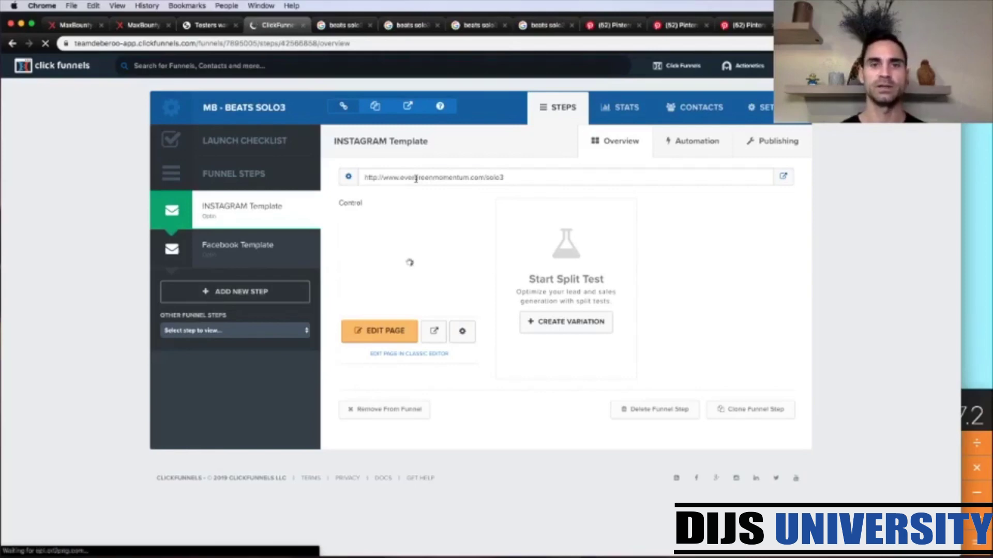
click(416, 179)
key(super+c)
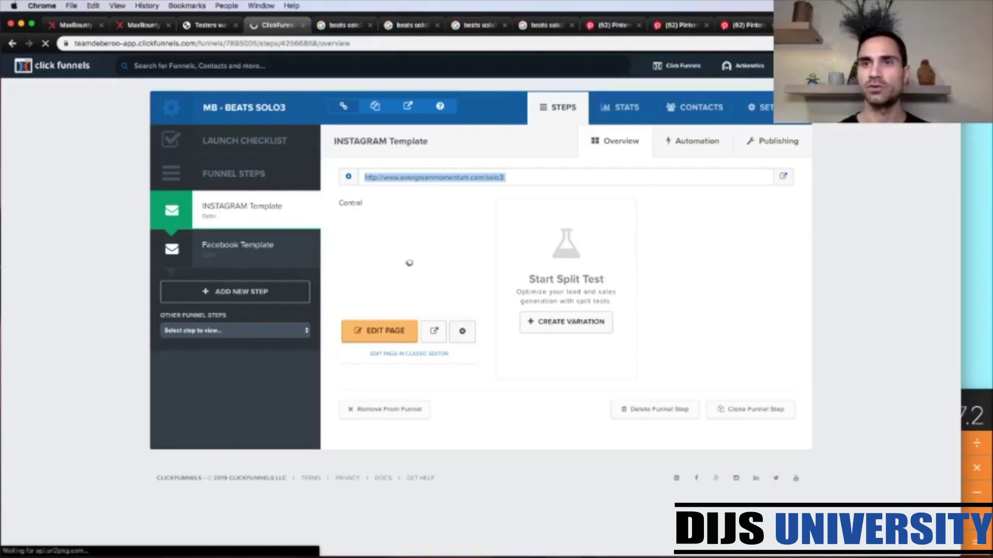
key(super+9)
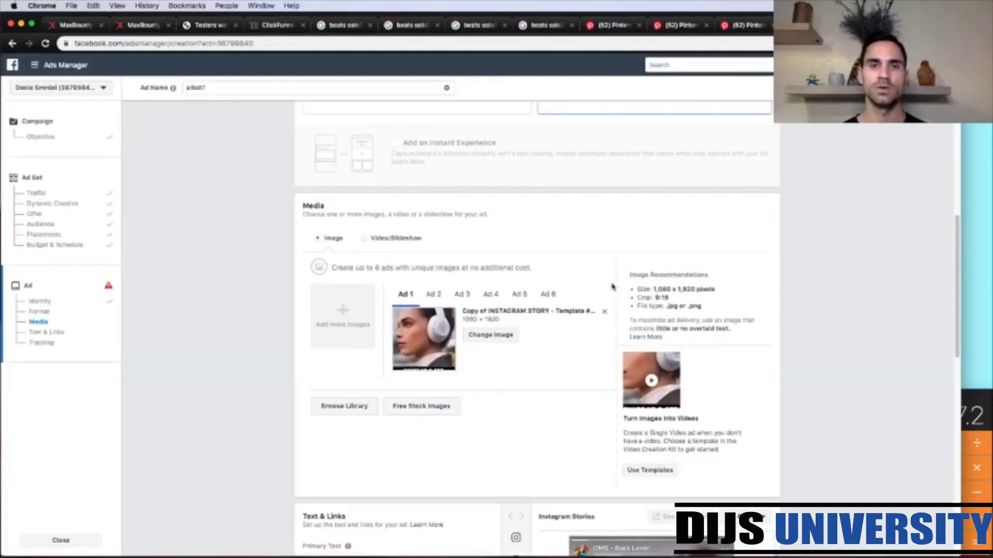
scroll(310, 263, up, 1)
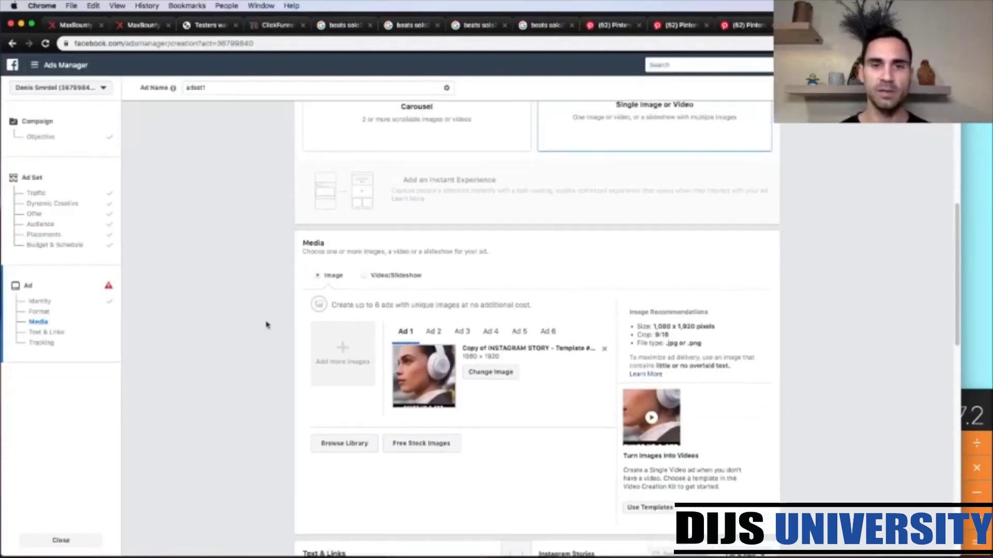
scroll(267, 325, down, 3)
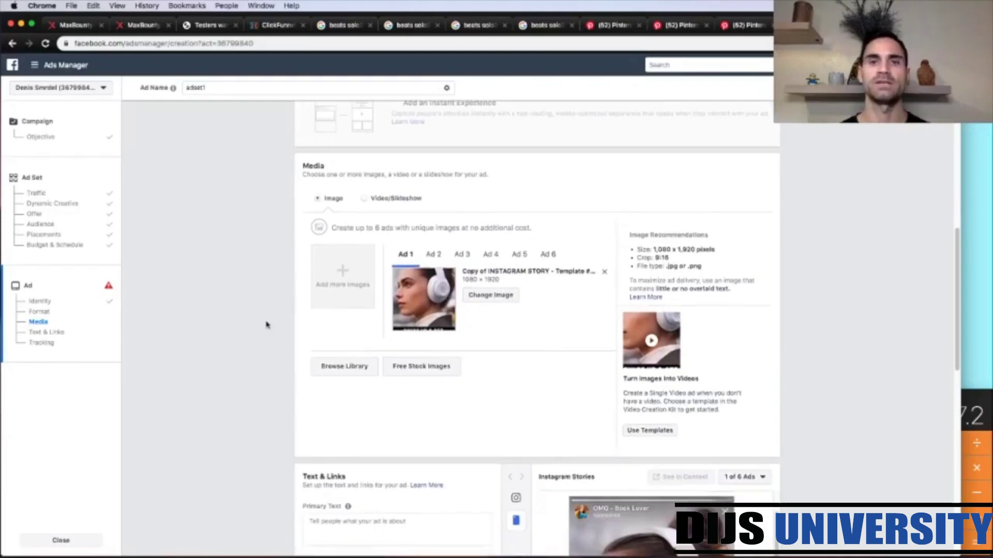
scroll(266, 325, down, 12)
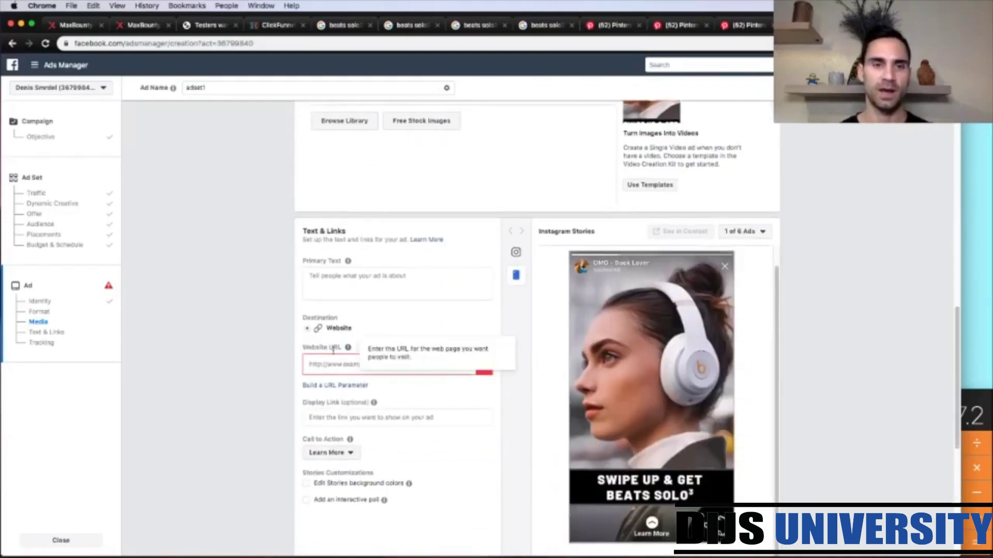
click(326, 365)
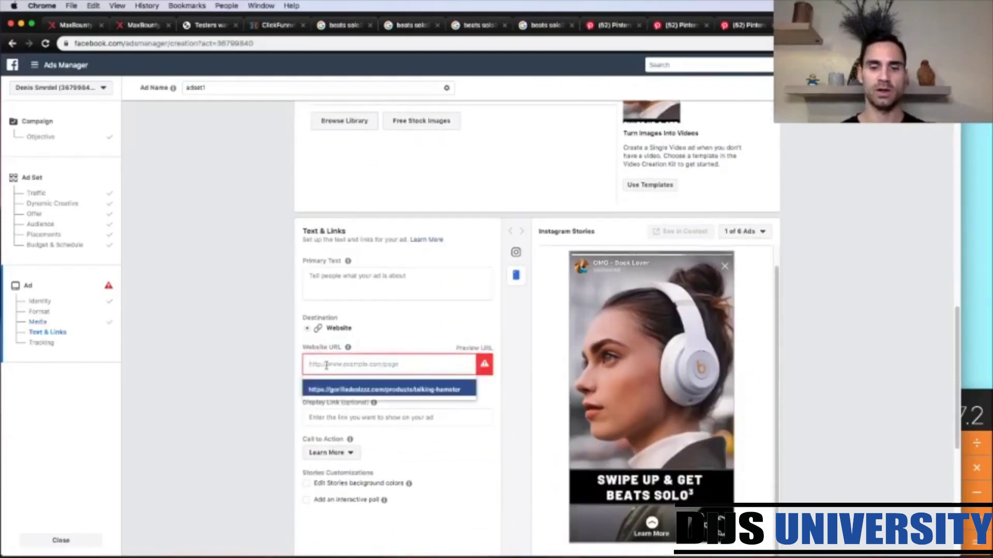
key(super+v)
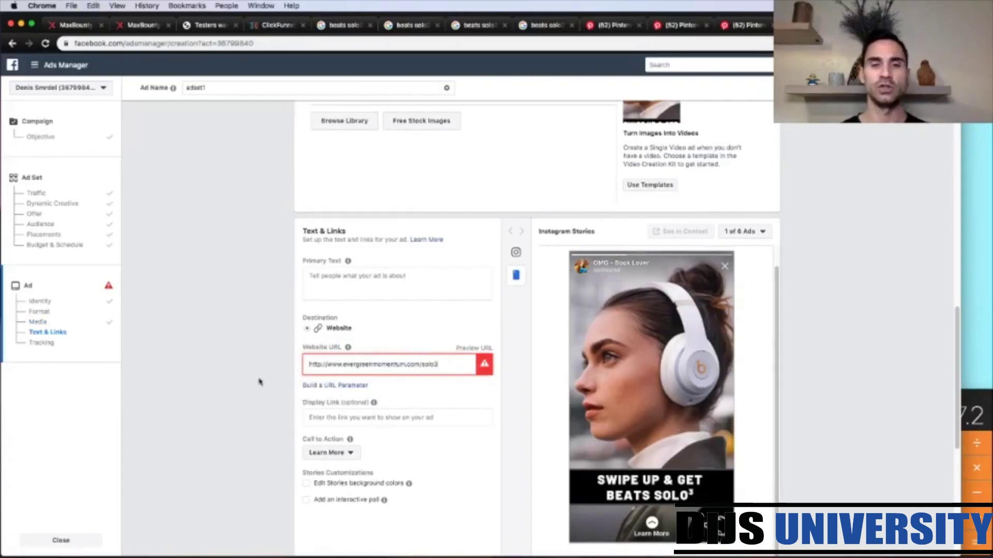
Review the ad's text, link, call-to-action and tracking settings along with the Instagram Stories preview
scroll(259, 382, down, 5)
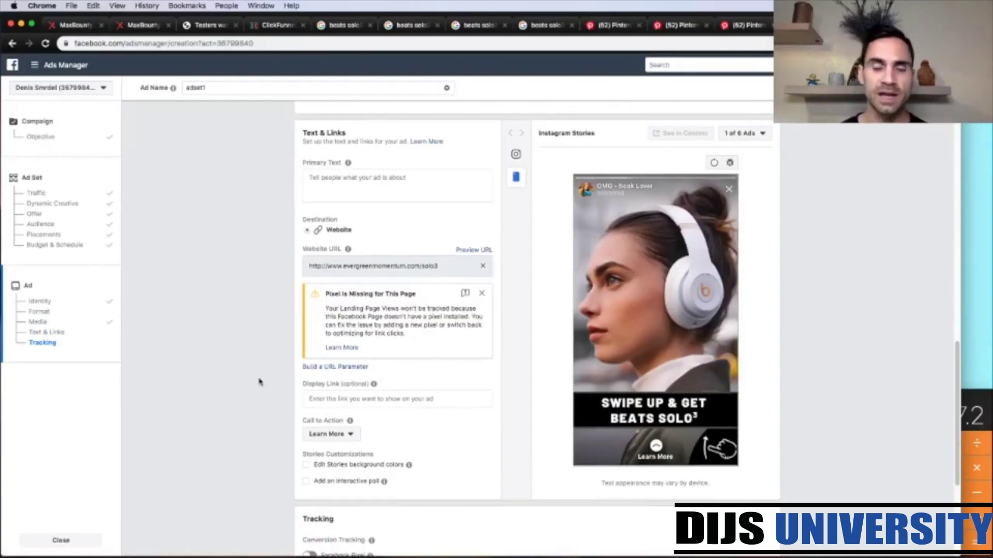
scroll(811, 381, down, 6)
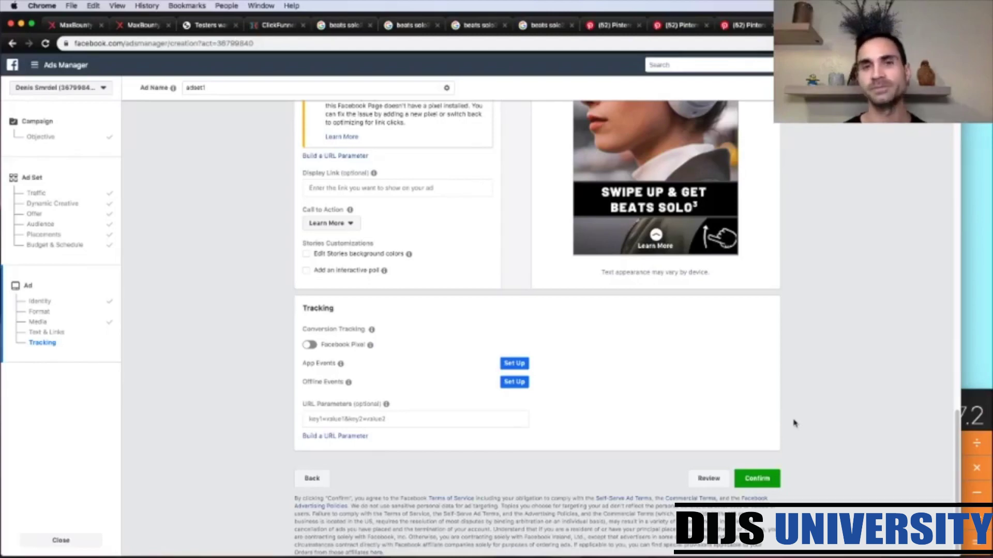
scroll(794, 423, up, 3)
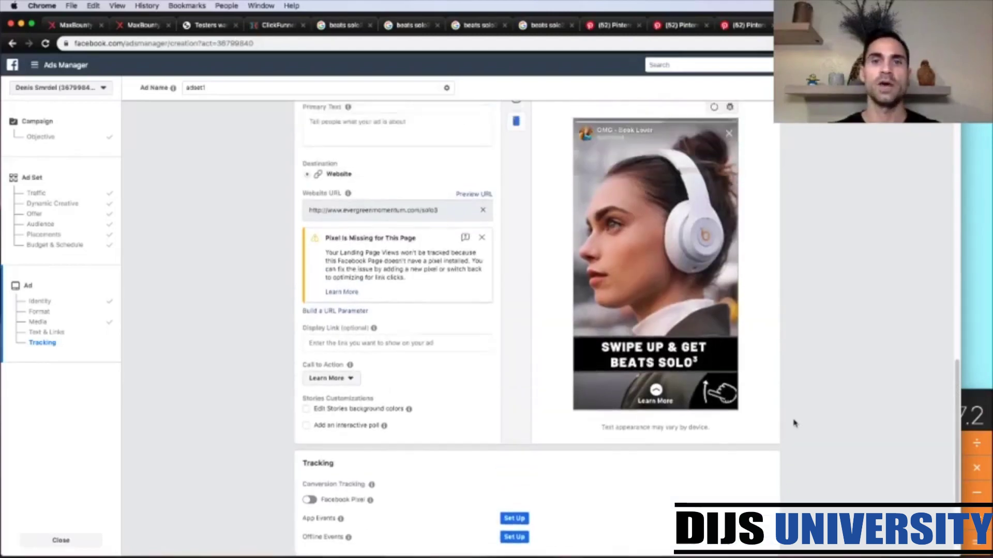
scroll(795, 423, up, 1)
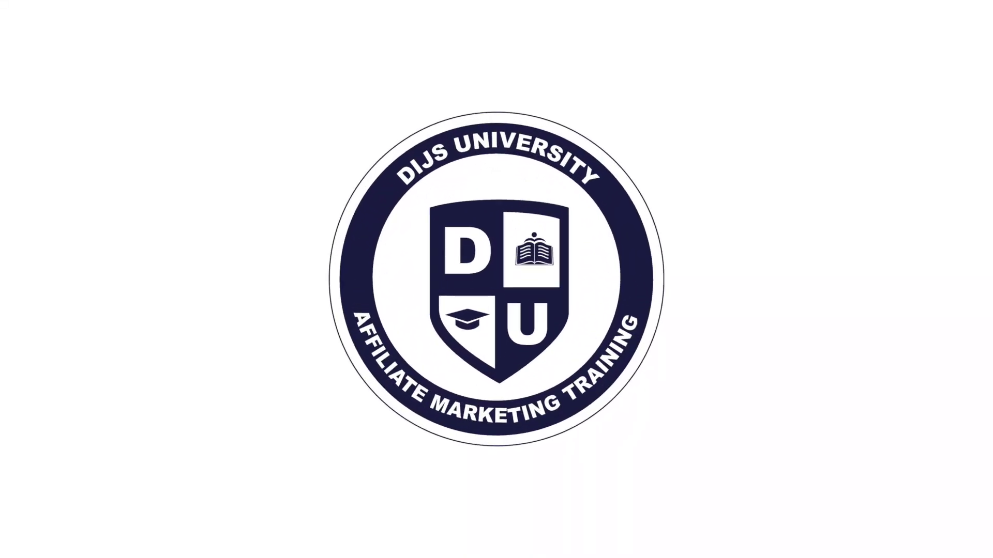
Switch to the Dijs University library, open the Dijs University Premium product and look through its Intro to CPA Marketing Course
scroll(887, 234, down, 2)
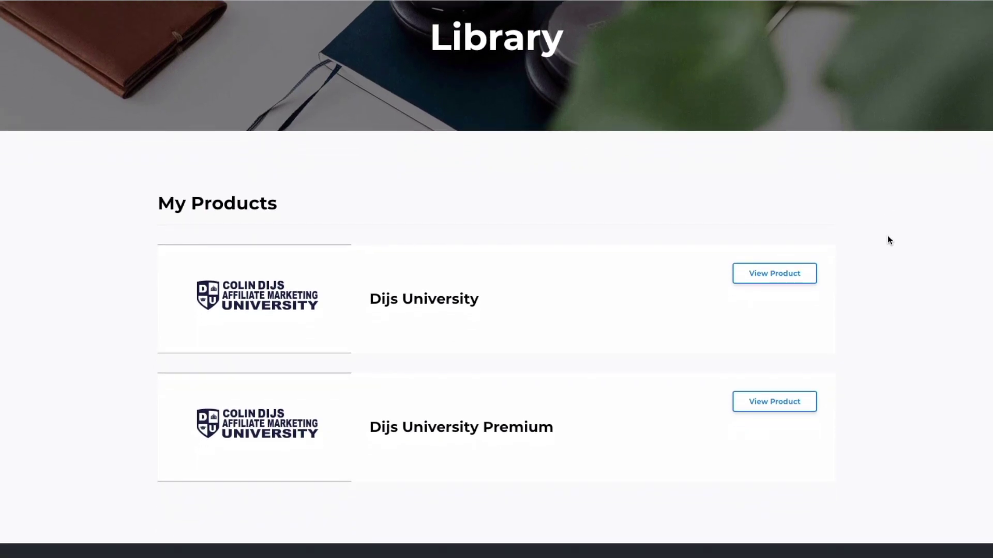
click(773, 402)
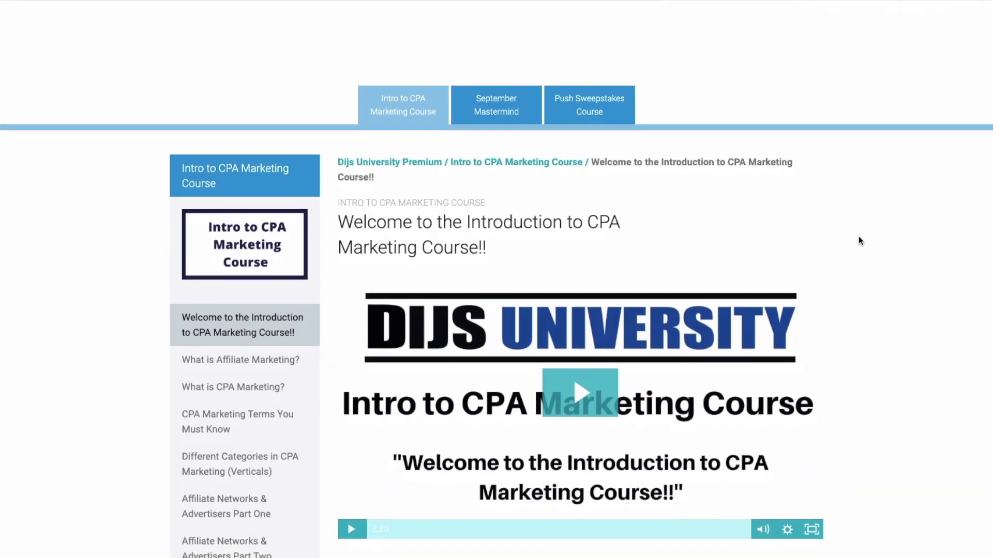
scroll(859, 240, down, 2)
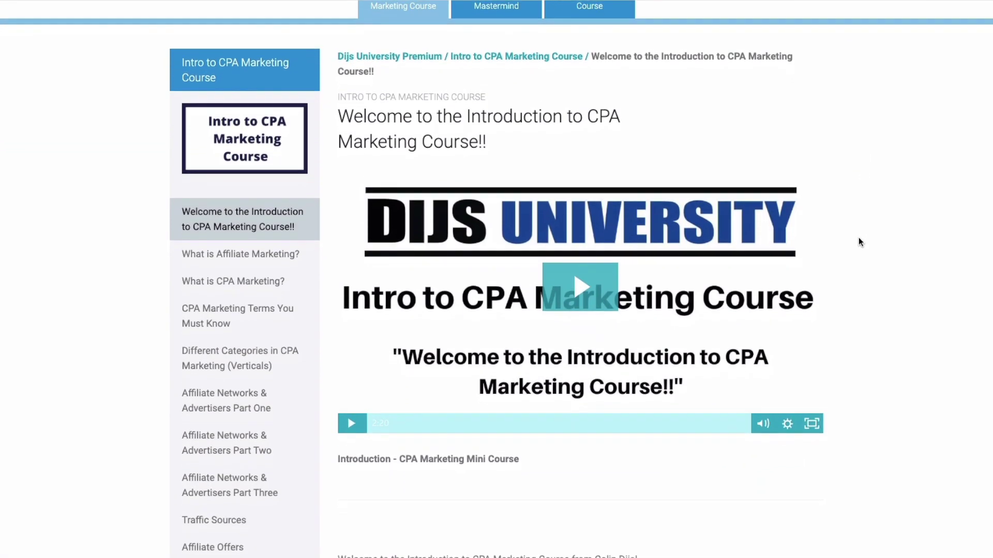
scroll(858, 237, down, 2)
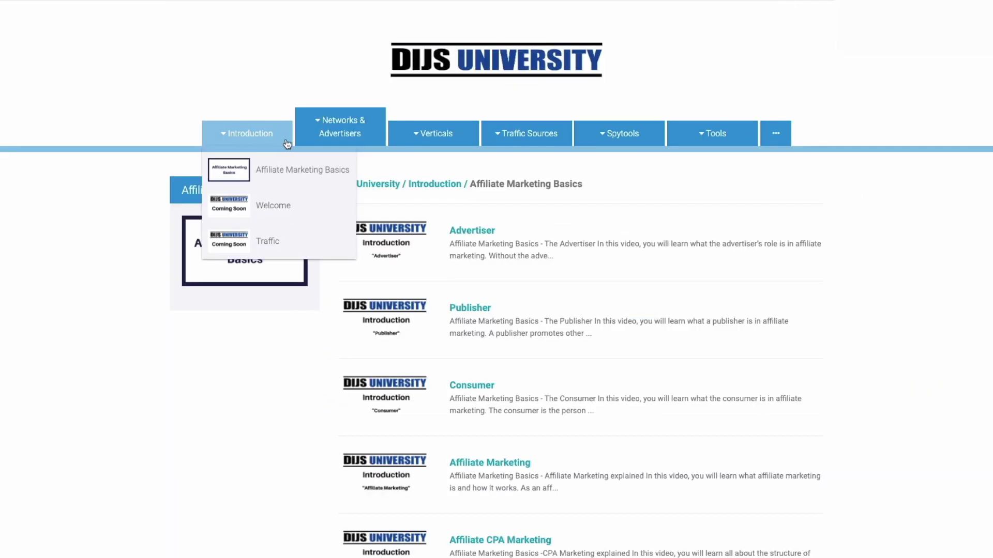
Browse the Dijs University course categories and examine the Facebook and Zeropark lesson lists of Traffic Sources
mouse_move(328, 144)
mouse_move(422, 143)
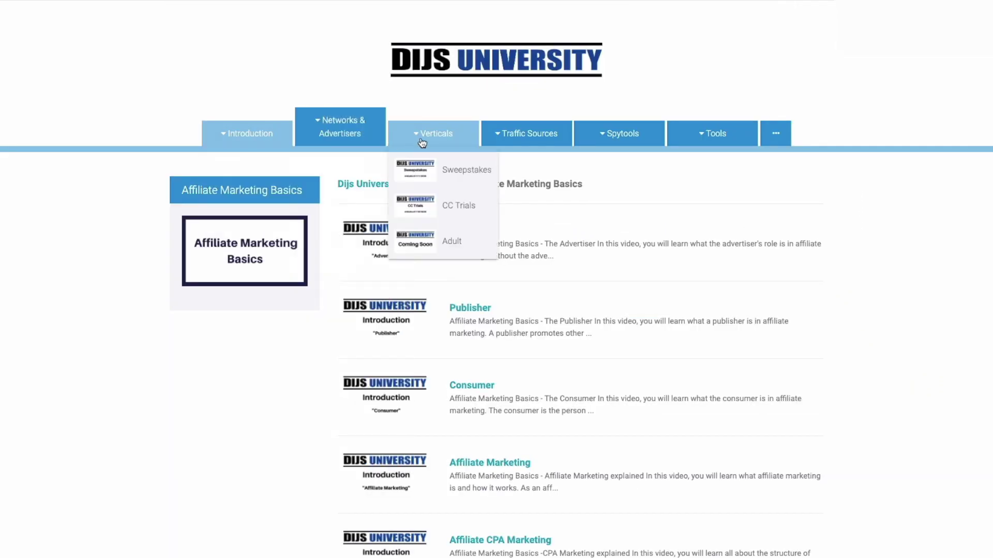
mouse_move(512, 145)
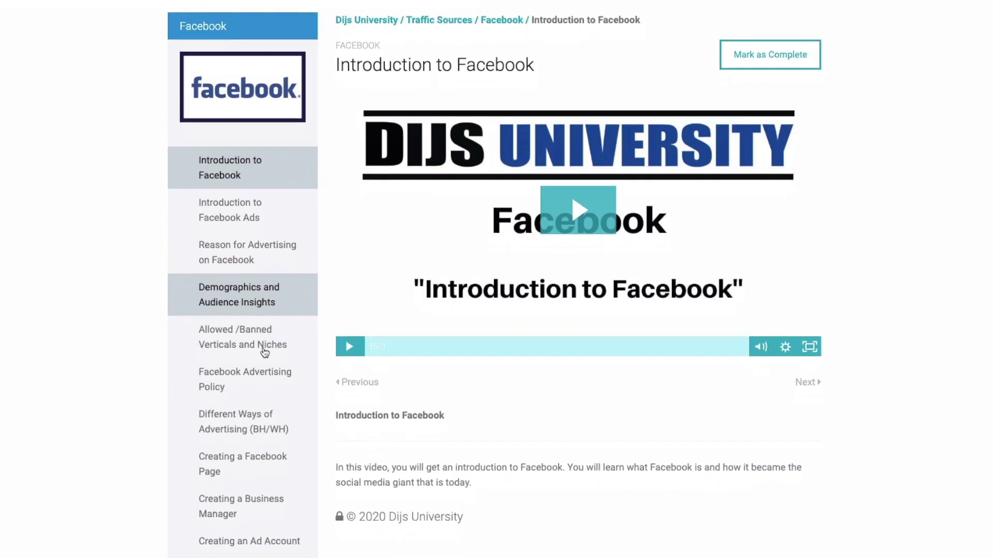
scroll(264, 352, down, 2)
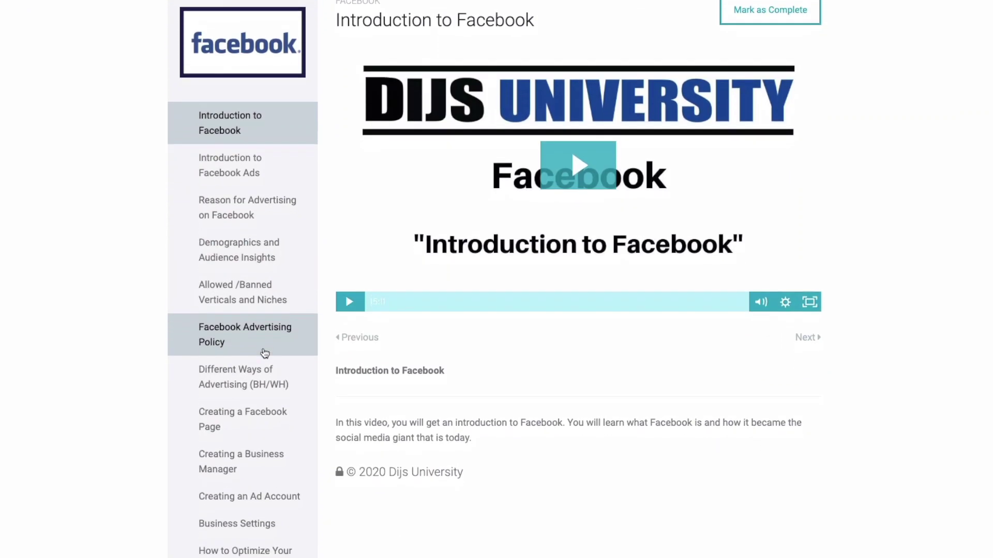
scroll(265, 352, down, 3)
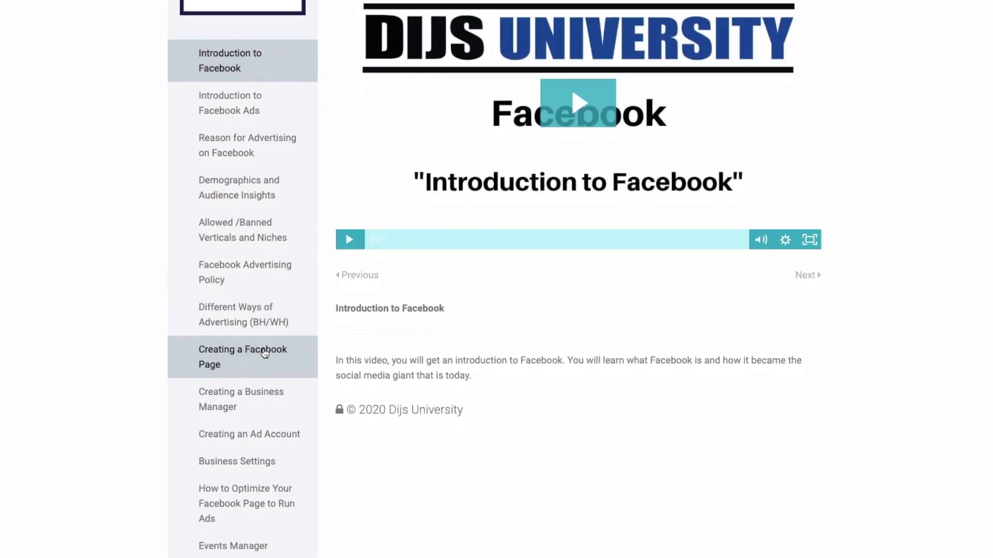
scroll(264, 352, down, 1)
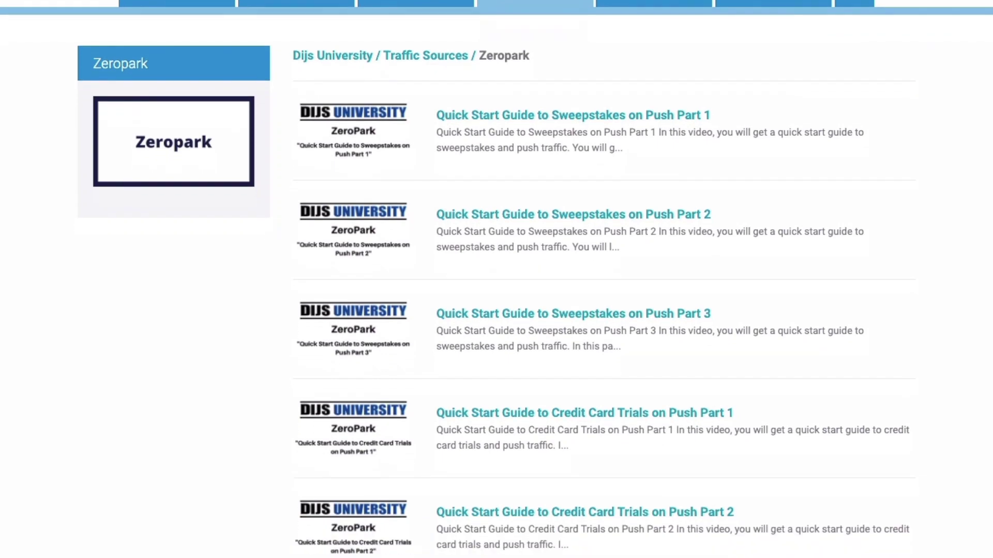
scroll(497, 279, down, 3)
scroll(497, 279, down, 1)
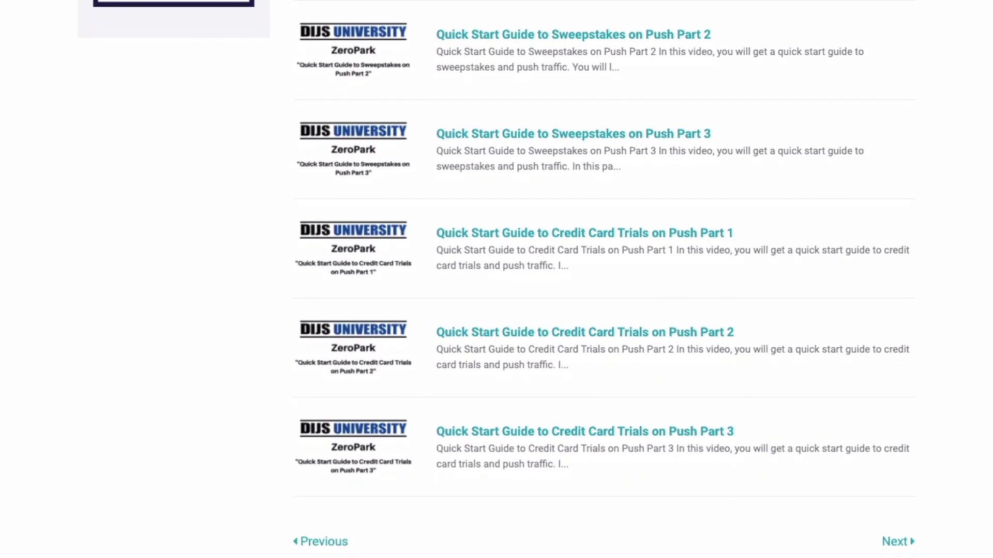
scroll(496, 279, up, 3)
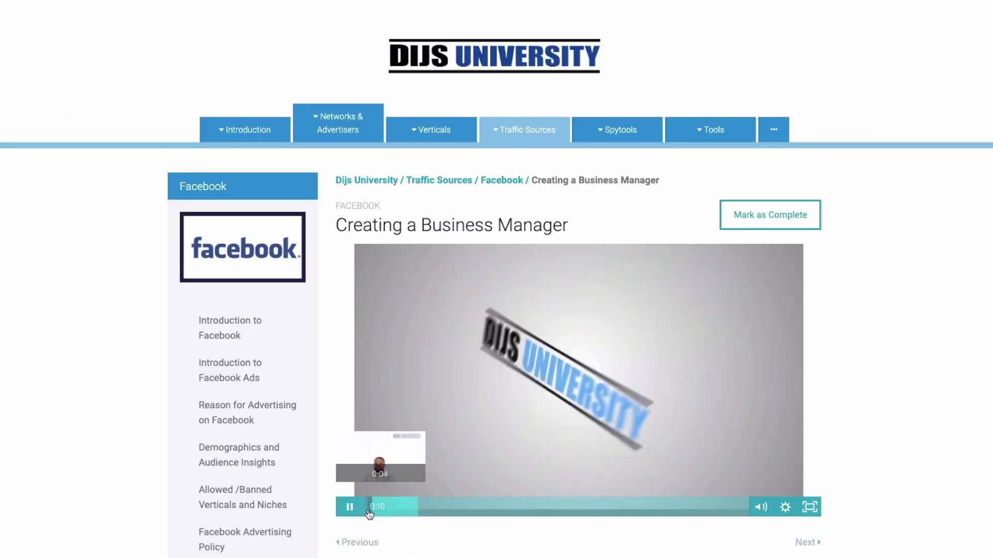